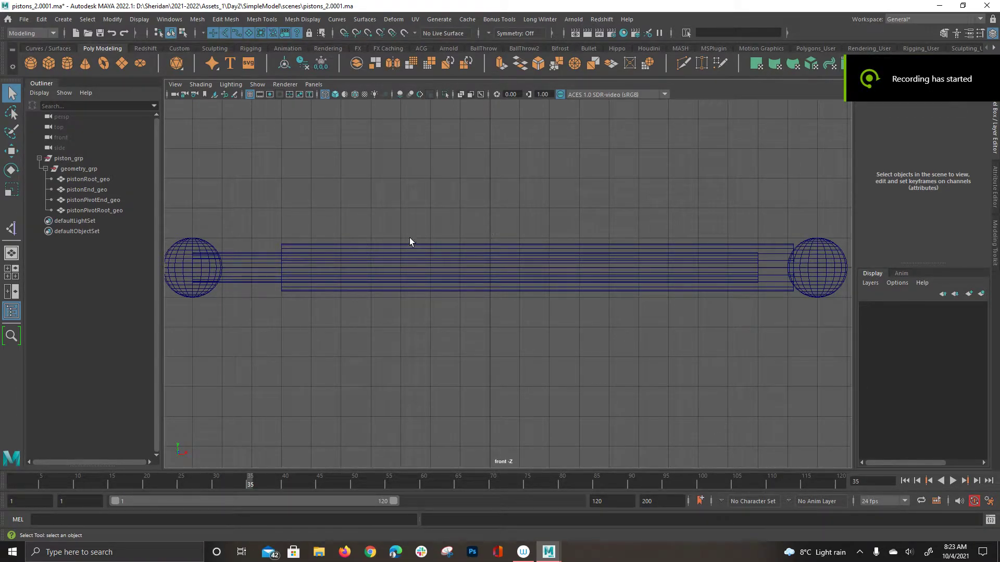
# Create a two-joint chain snapped to the grid from the left sphere's centre at X -10 to the right sphere's centre at X 11.
pyautogui.scroll(-2, 522, 269)
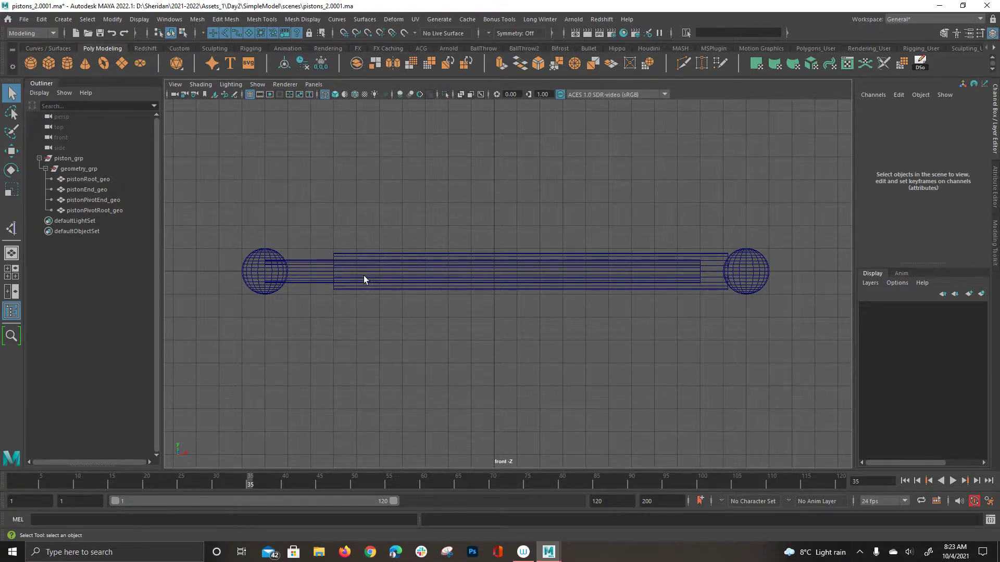
pyautogui.press('space')
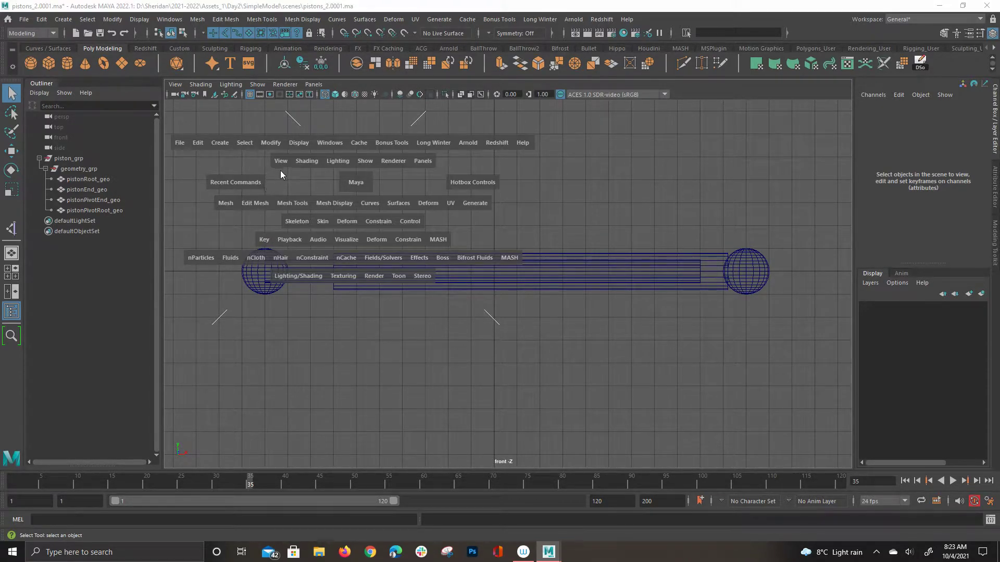
pyautogui.click(293, 221)
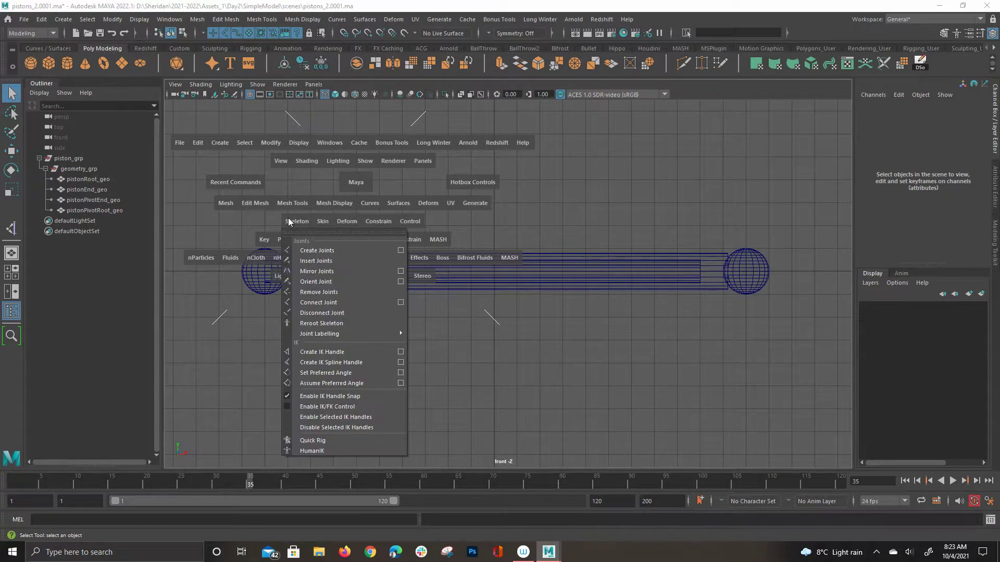
pyautogui.click(324, 255)
pyautogui.click(266, 272)
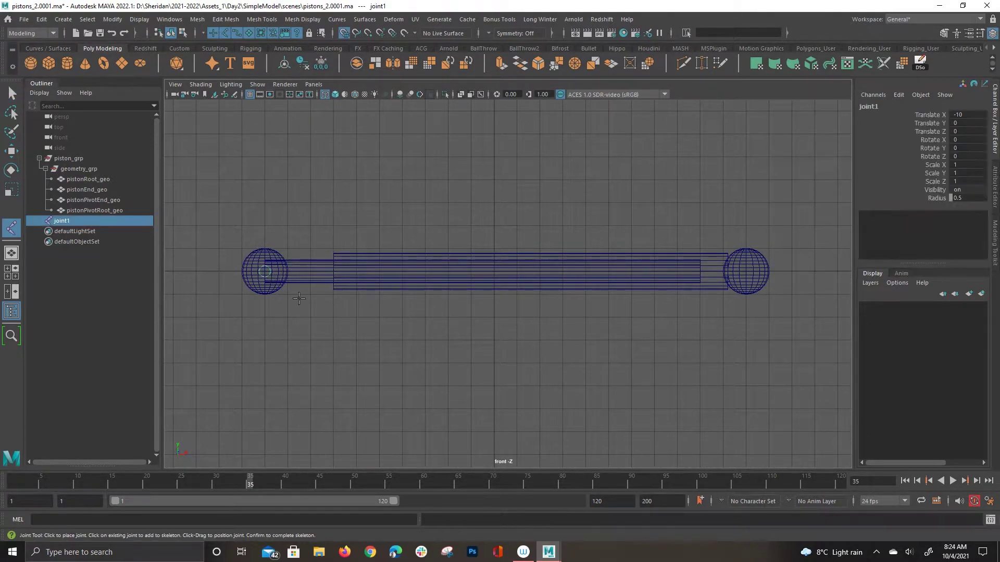
pyautogui.click(754, 280)
pyautogui.press('Return')
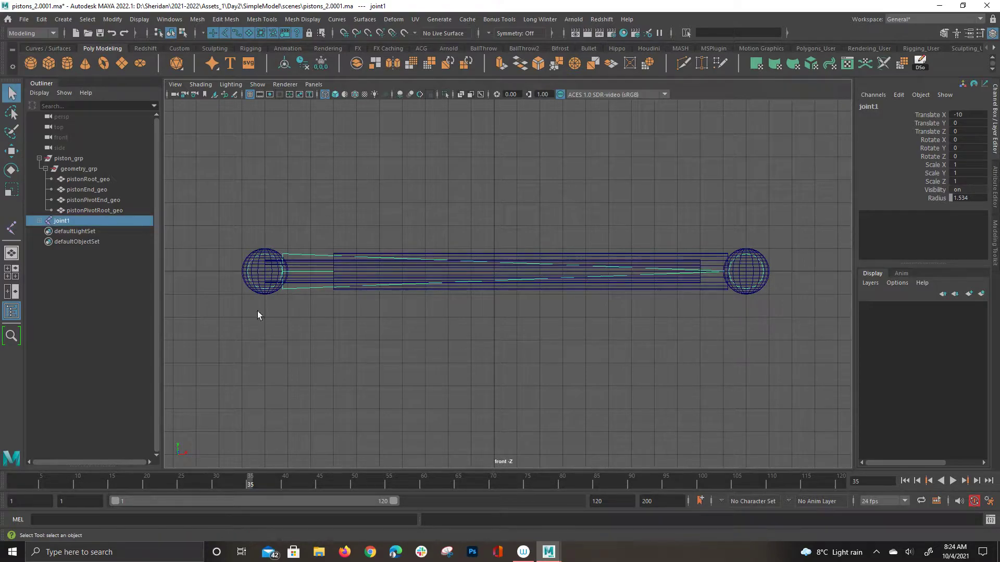
# Duplicate the joint chain, reroot the copy at its right-hand joint, and expand both joint hierarchies.
pyautogui.hotkey('ctrl', 'd')
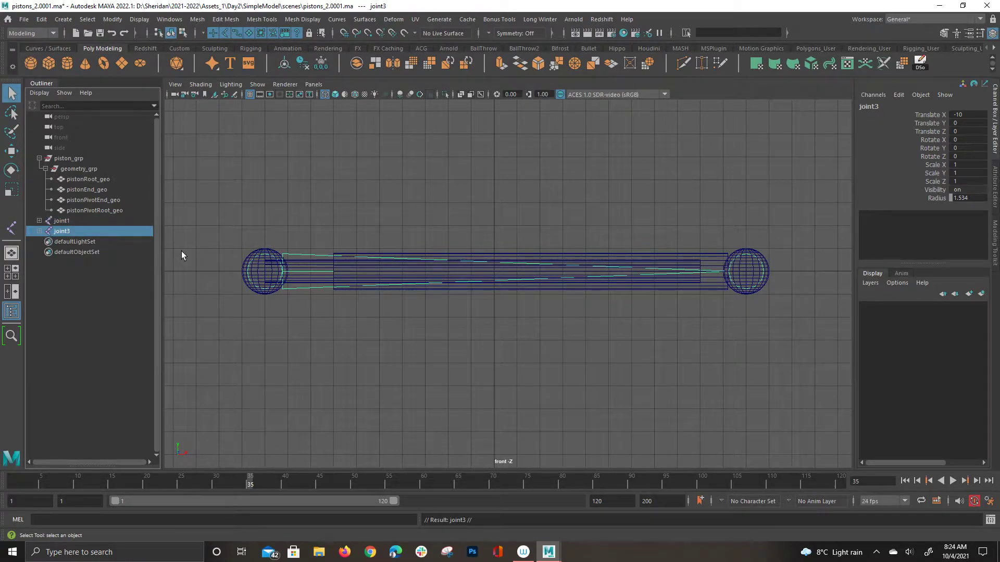
pyautogui.click(39, 230)
pyautogui.click(97, 242)
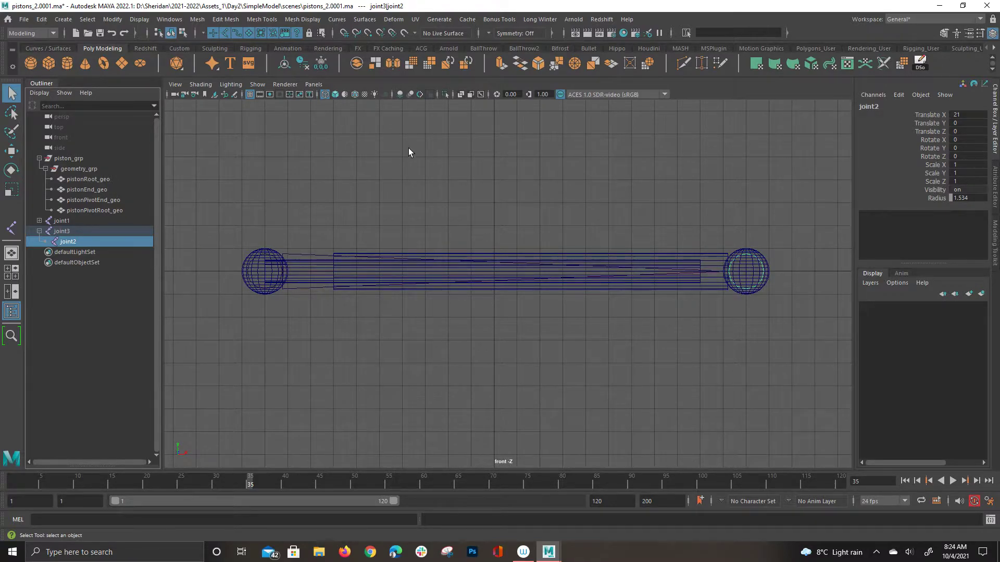
pyautogui.press('space')
pyautogui.click(322, 182)
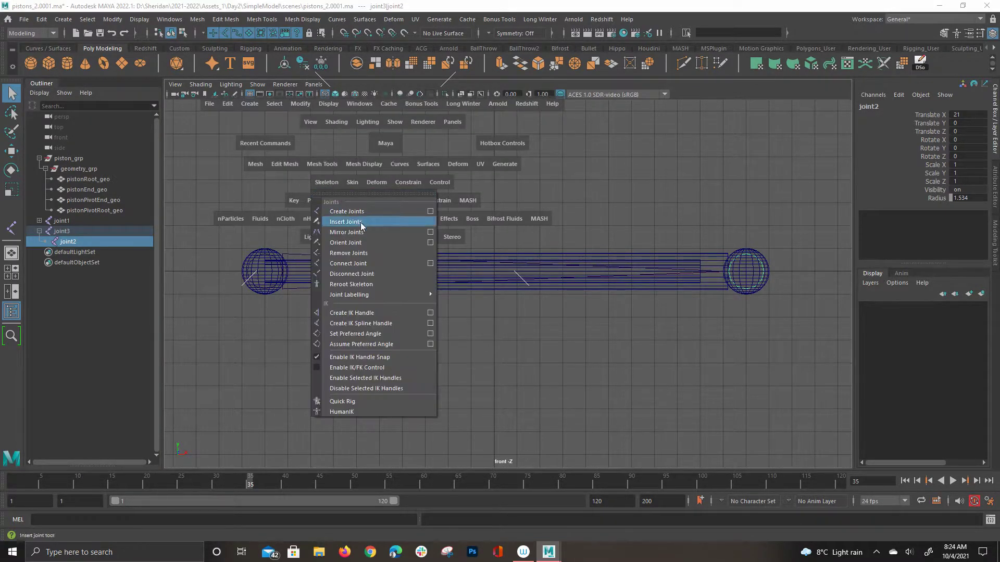
pyautogui.click(386, 284)
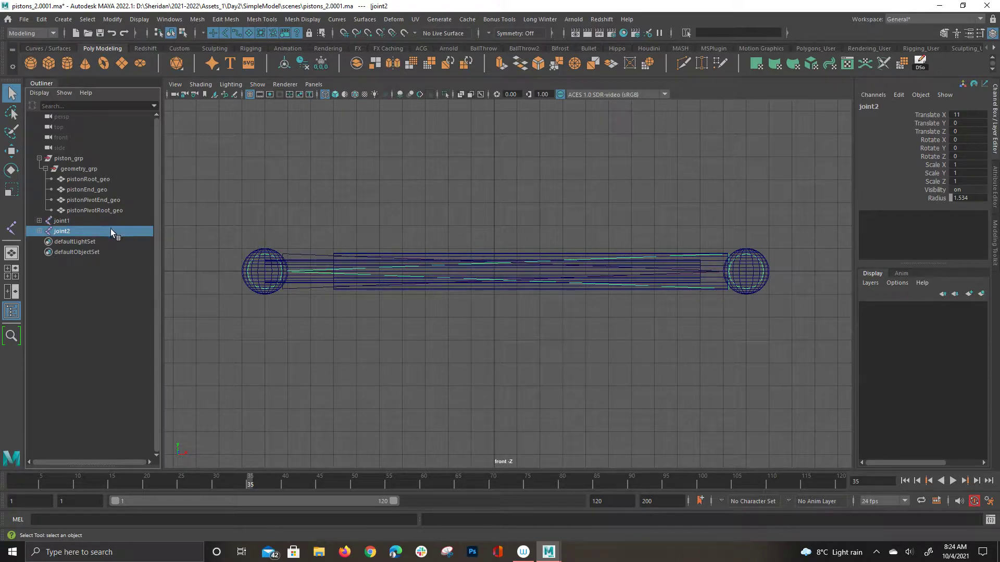
pyautogui.moveTo(44, 236); pyautogui.dragTo(44, 224)
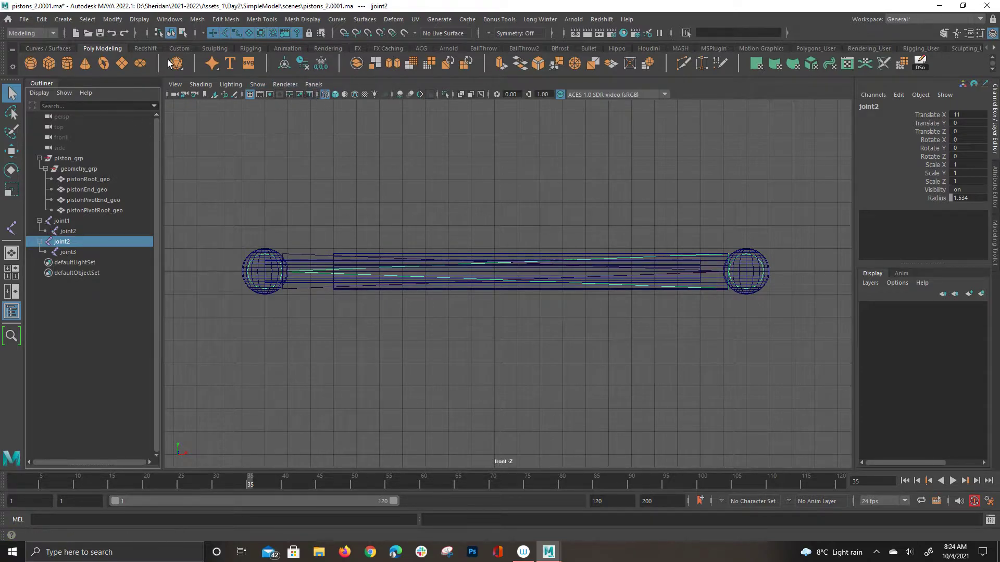
# Replace "joint" with "pistonBase_jnt" in the names of the rerooted chain's hierarchy.
pyautogui.click(181, 49)
pyautogui.click(87, 65)
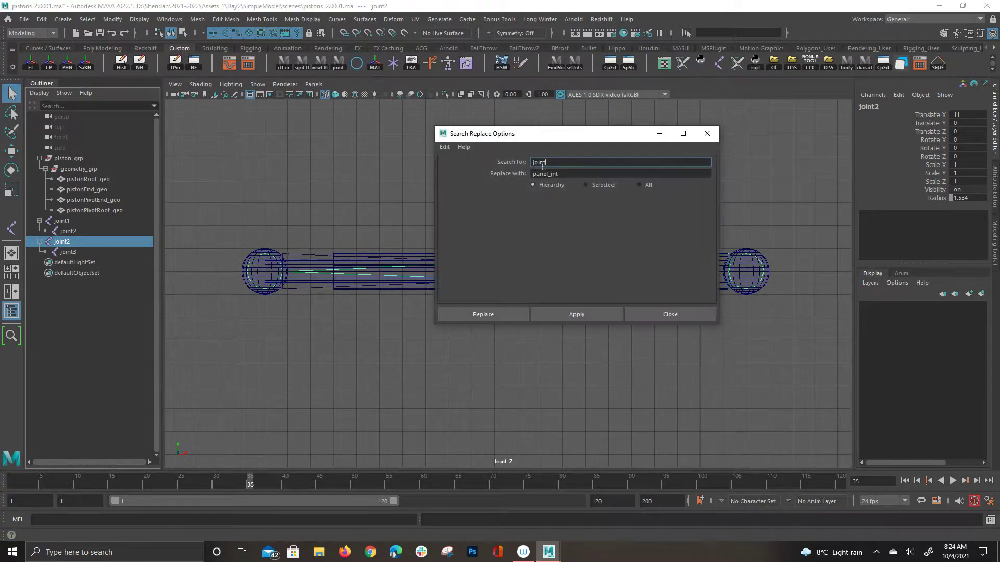
pyautogui.press('Tab')
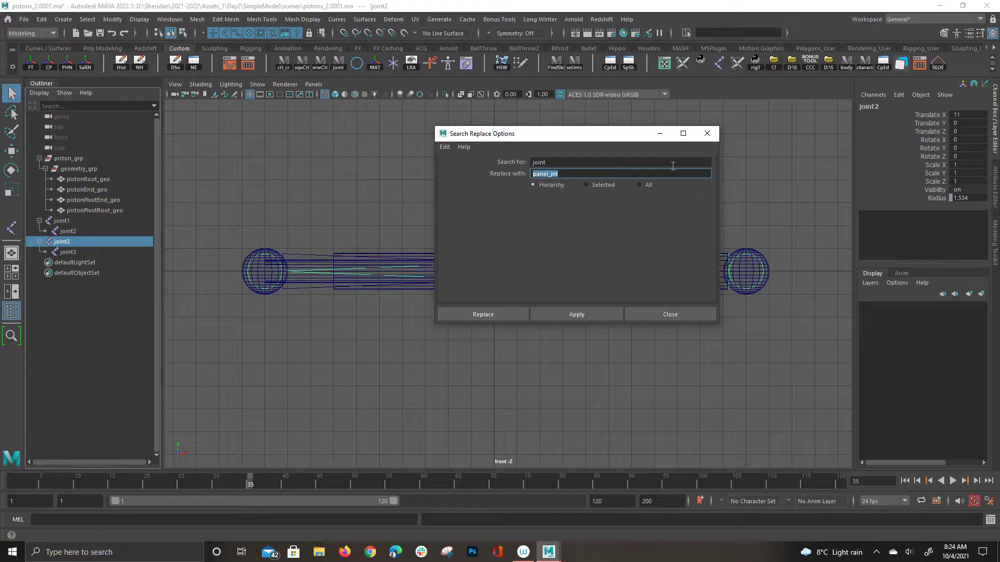
pyautogui.write('p')
pyautogui.write('iston')
pyautogui.write('Start')
pyautogui.press('BackSpace')
pyautogui.press('BackSpace')
pyautogui.press('BackSpace')
pyautogui.press('BackSpace')
pyautogui.press('BackSpace')
pyautogui.write('Base')
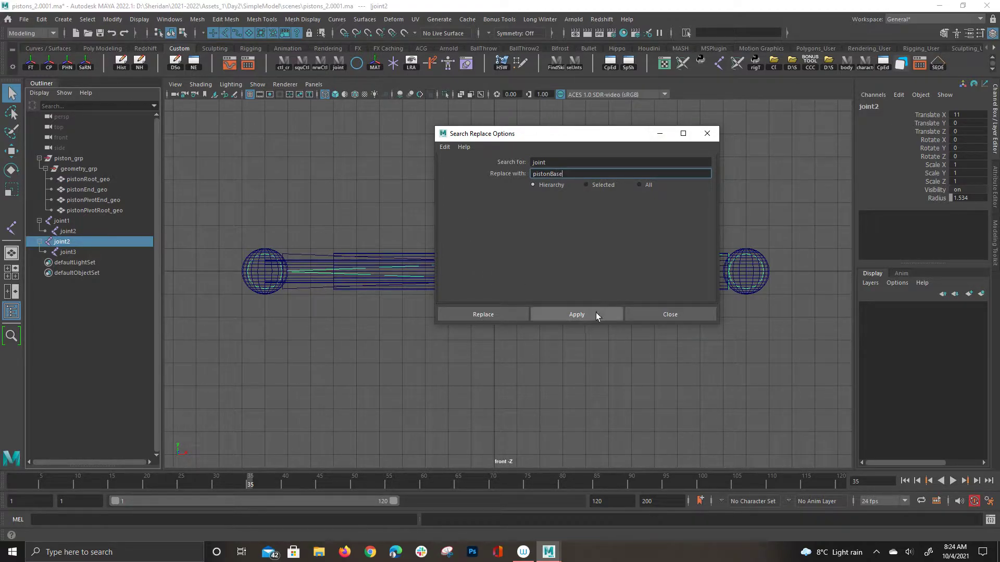
pyautogui.write('_jnt')
pyautogui.press('Return')
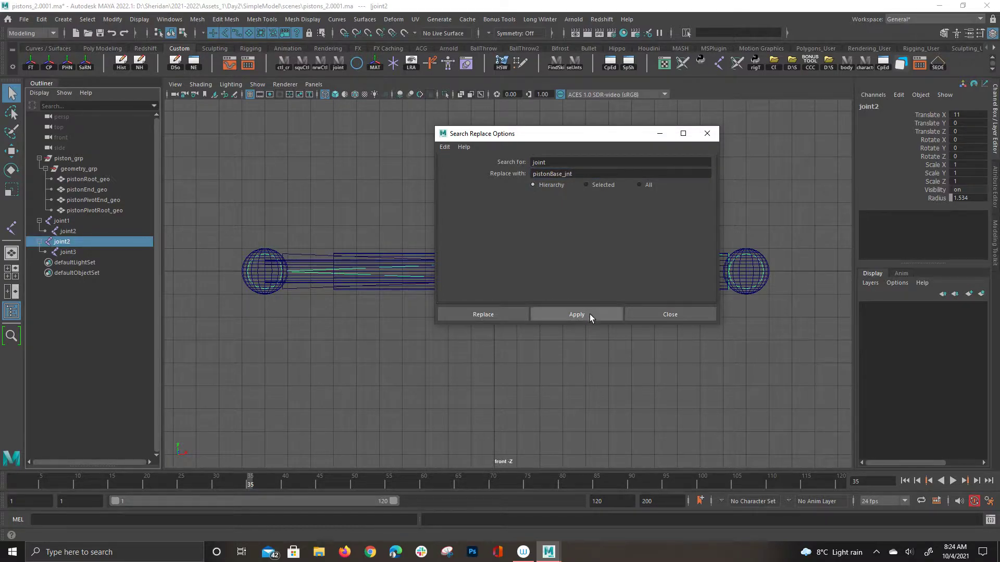
pyautogui.click(591, 314)
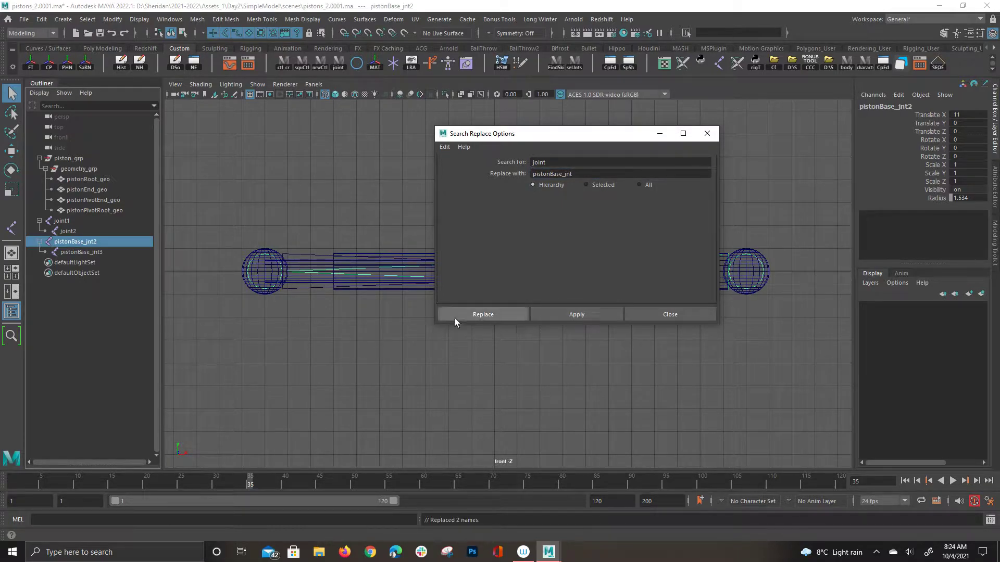
# Replace "joint" with "pistonEnd_jnt" in the names of the original chain starting at joint1.
pyautogui.click(82, 224)
pyautogui.doubleClick(614, 163)
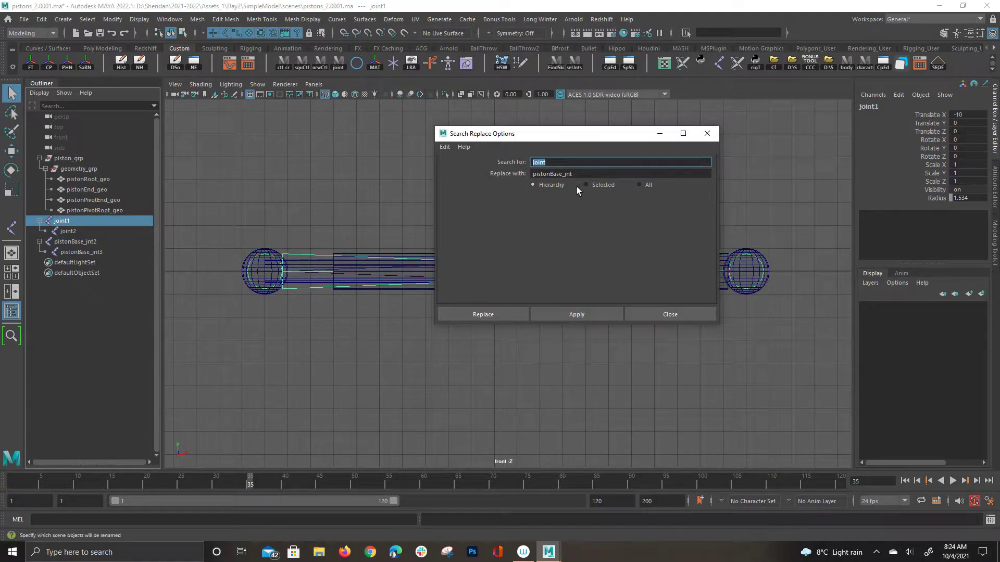
pyautogui.click(560, 174)
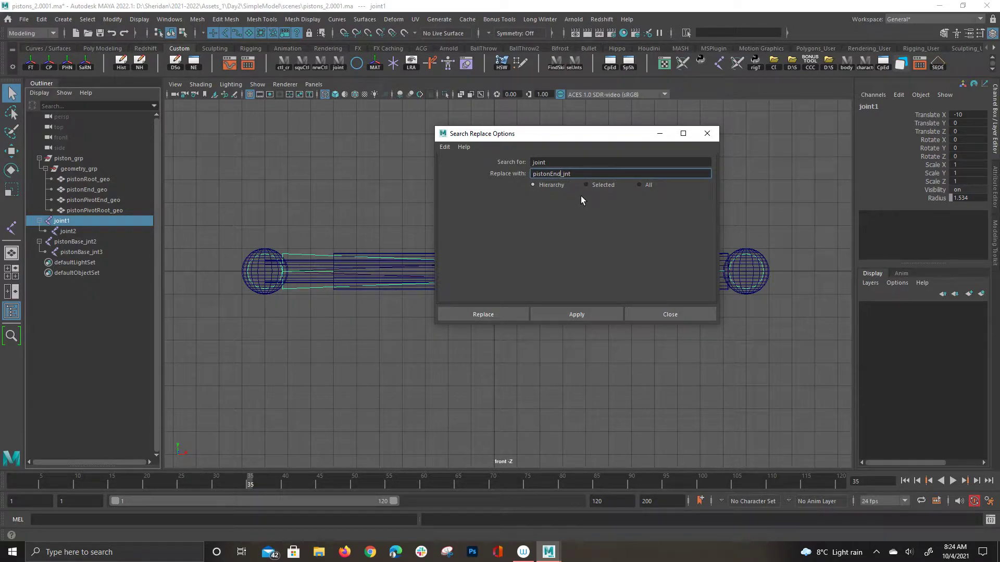
pyautogui.click(586, 315)
# Replace "Base" with "Root" in the names of the pistonBase_jnt2 hierarchy and close the renaming dialog.
pyautogui.click(97, 242)
pyautogui.click(485, 162)
pyautogui.write('Base')
pyautogui.press('Tab')
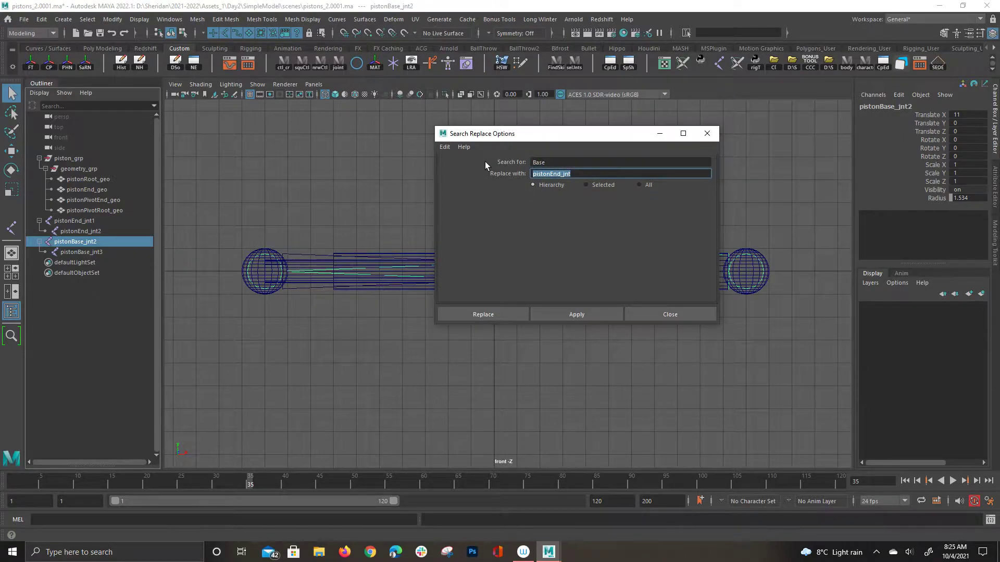
pyautogui.write('Root')
pyautogui.click(595, 315)
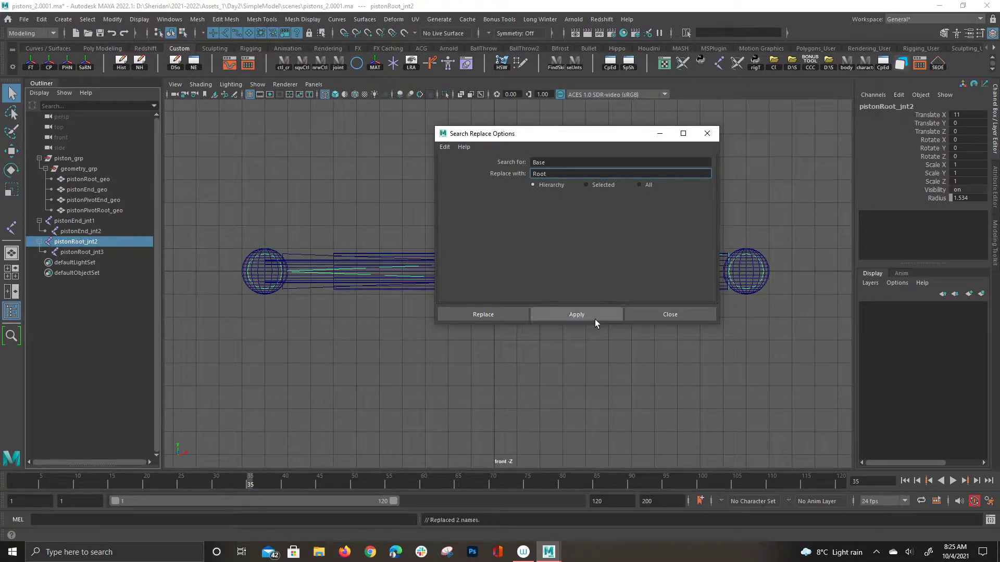
pyautogui.click(692, 318)
# Rename the rerooted chain's parent joint as pistonRoot1_jnt and its child as pistonRoot2_jnt.
pyautogui.doubleClick(89, 242)
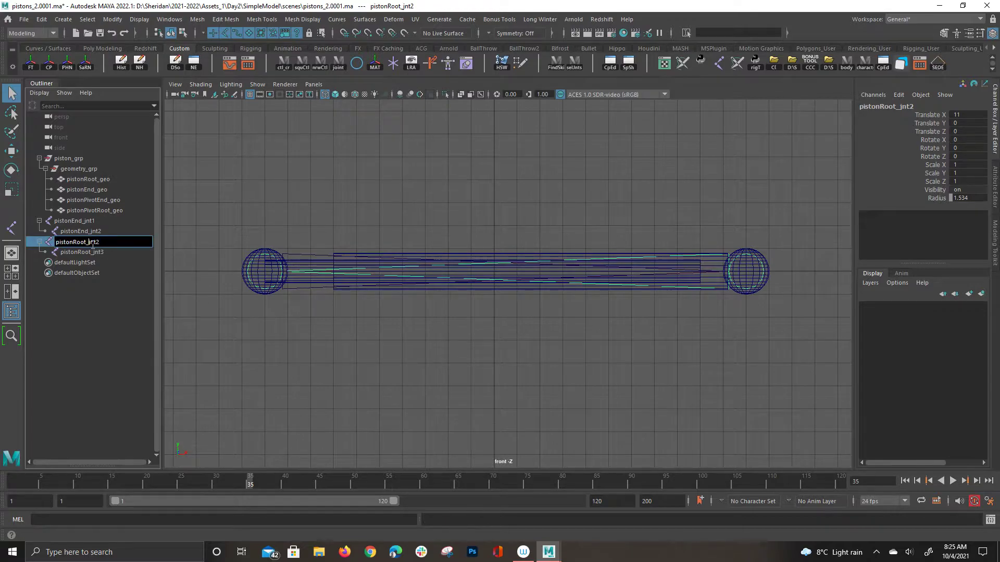
pyautogui.write('1')
pyautogui.press('BackSpace')
pyautogui.click(114, 255)
pyautogui.doubleClick(114, 255)
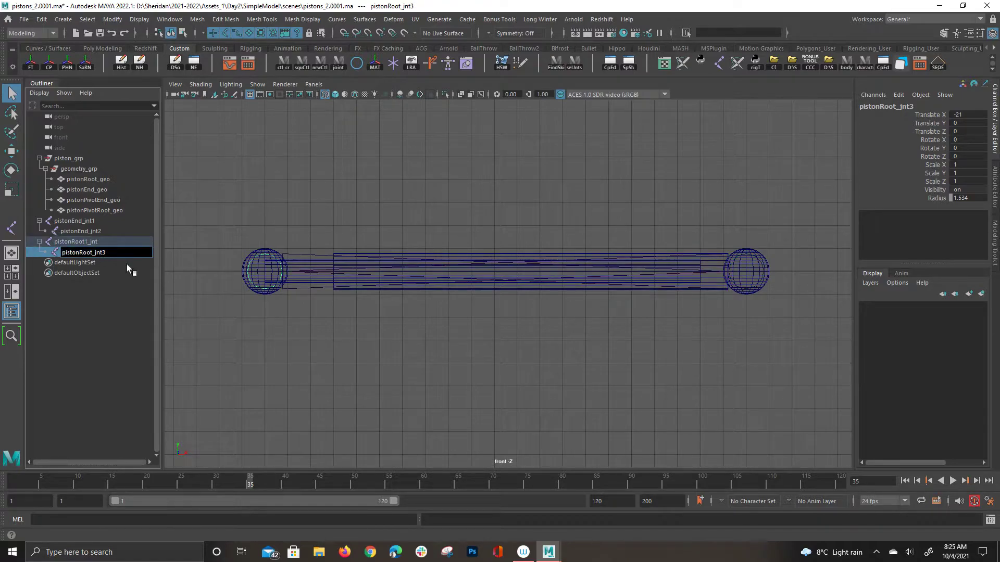
pyautogui.press('Left')
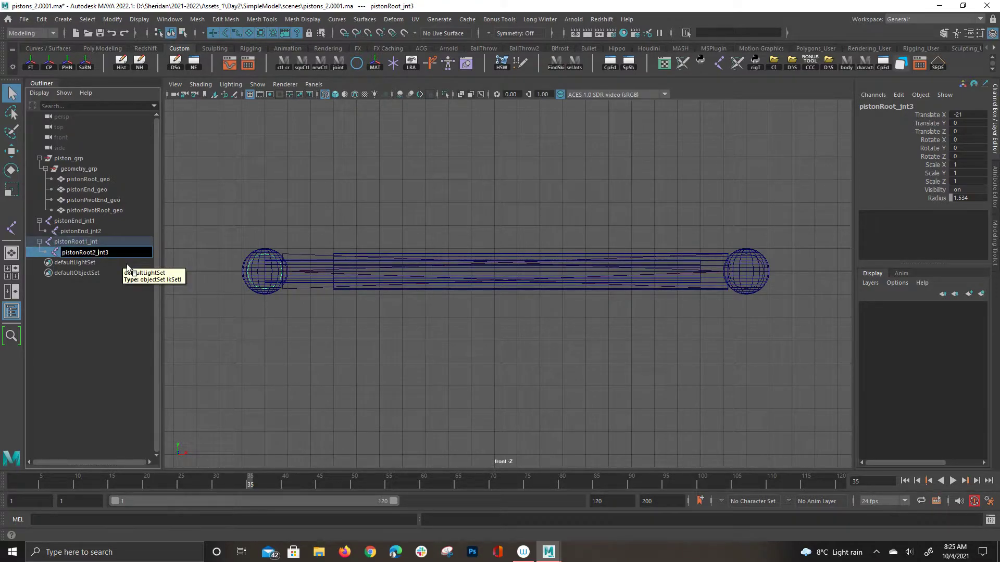
pyautogui.press('BackSpace')
# Rename the original chain's parent joint as pistonEnd1_jnt and its child as pistonEnd2_jnt.
pyautogui.click(111, 223)
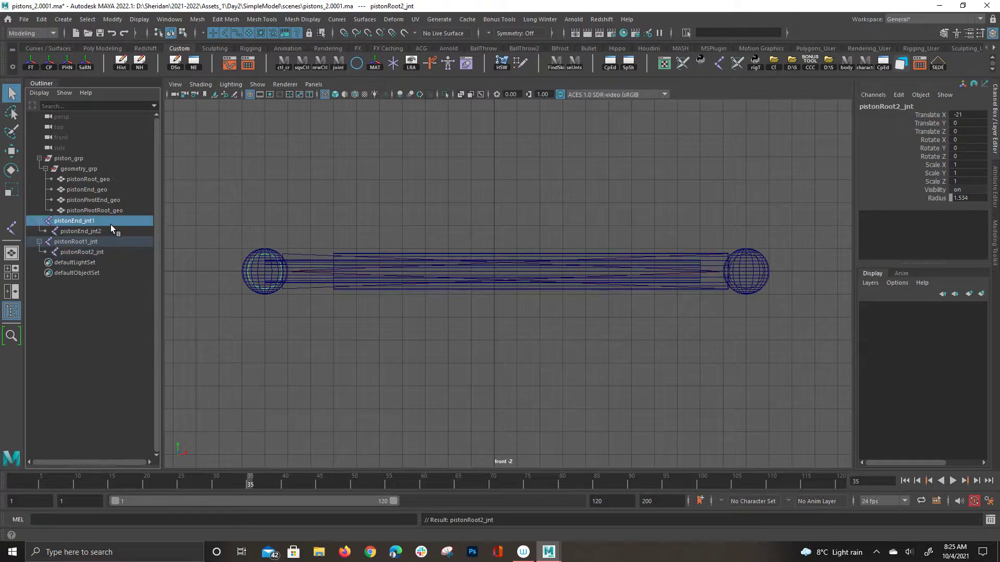
pyautogui.doubleClick(94, 221)
pyautogui.click(94, 225)
pyautogui.write('1')
pyautogui.press('Delete')
pyautogui.press('Return')
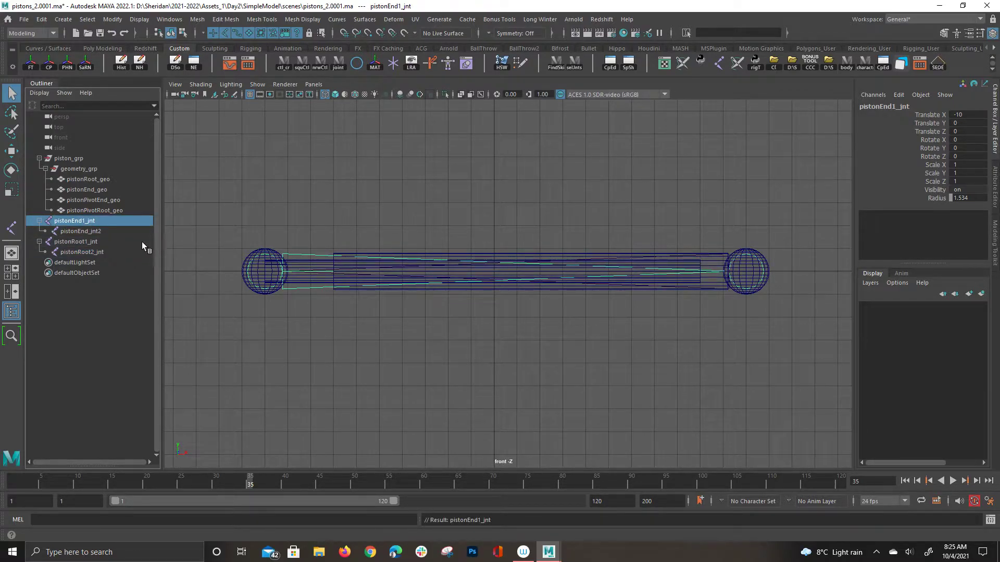
pyautogui.click(100, 233)
pyautogui.doubleClick(99, 233)
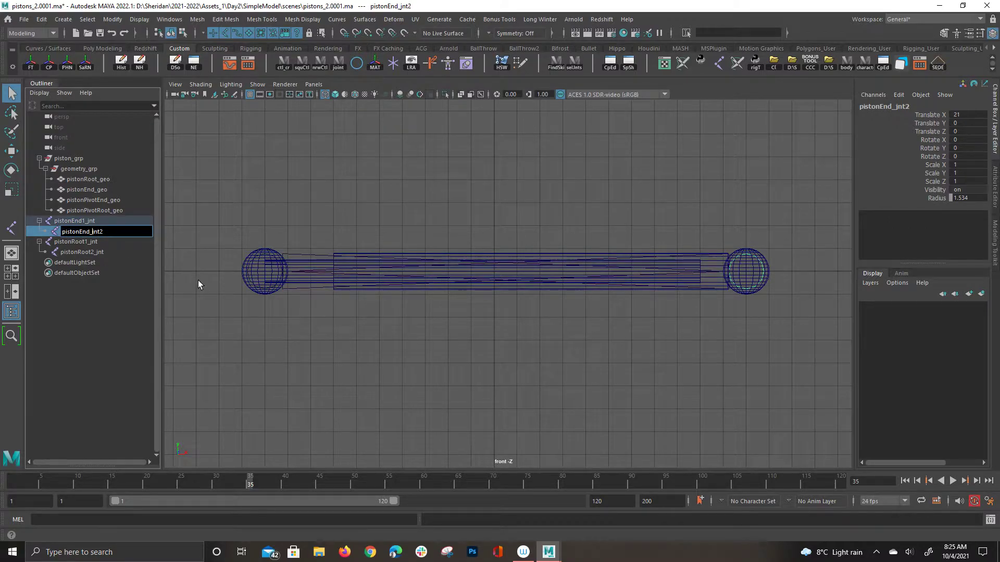
pyautogui.write('2')
pyautogui.press('End')
pyautogui.press('BackSpace')
pyautogui.press('Return')
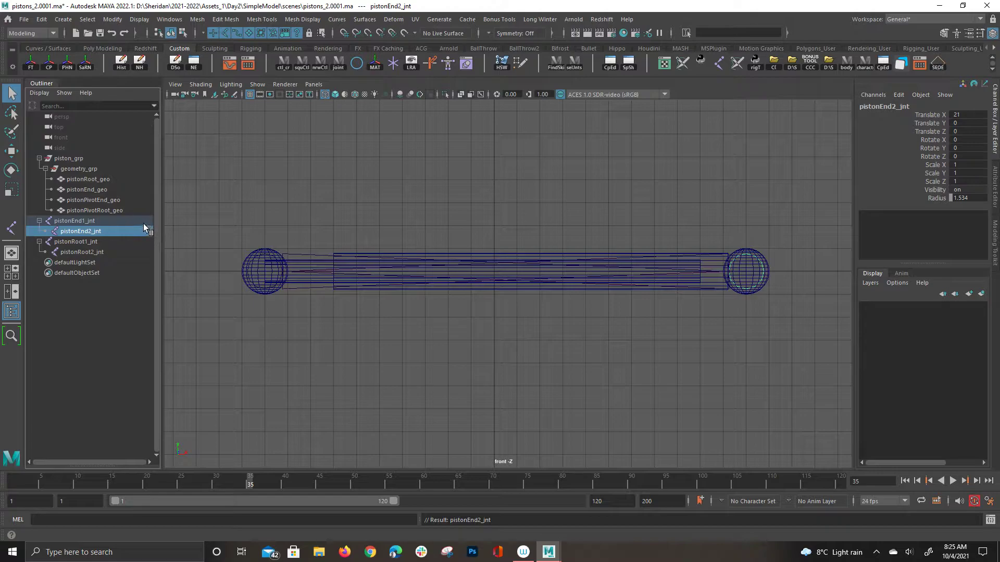
# Create an IK handle from pistonEnd1_jnt to pistonEnd2_jnt.
pyautogui.click(139, 242)
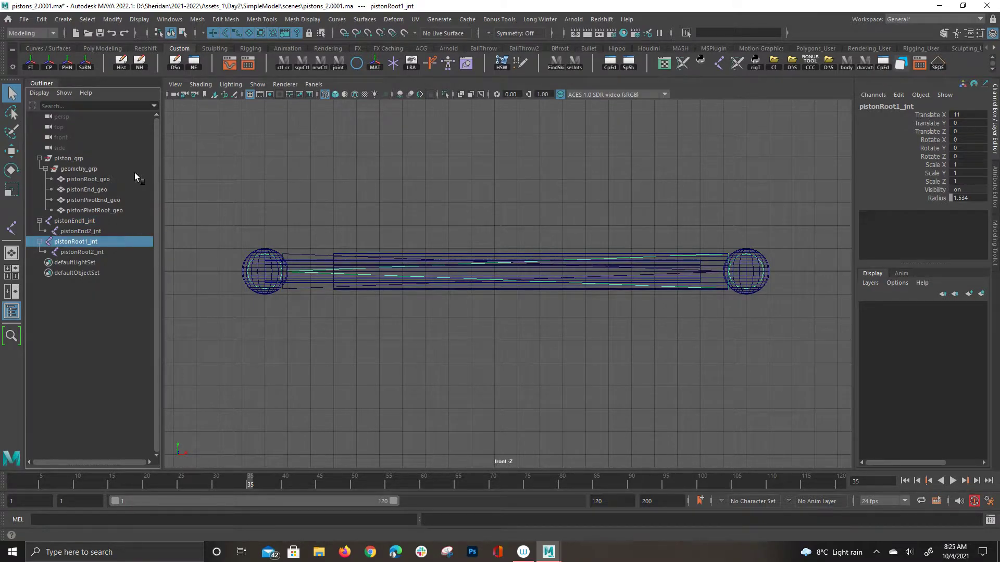
pyautogui.click(479, 189)
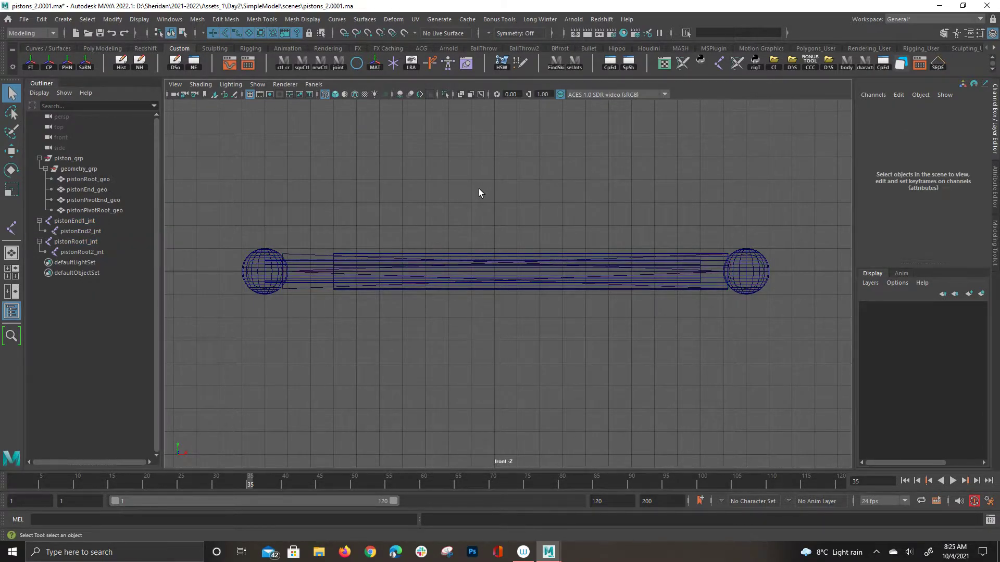
pyautogui.press('space')
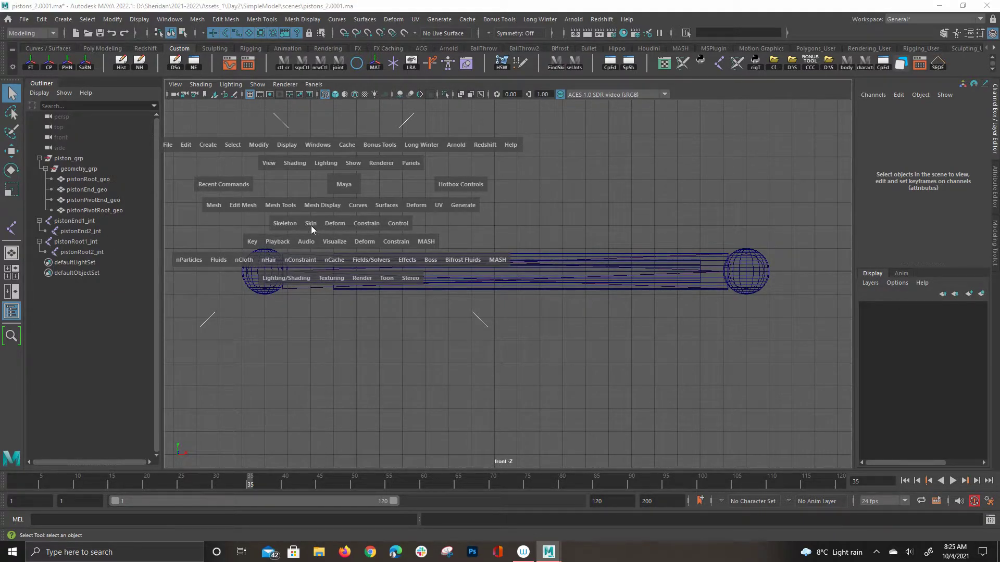
pyautogui.click(281, 221)
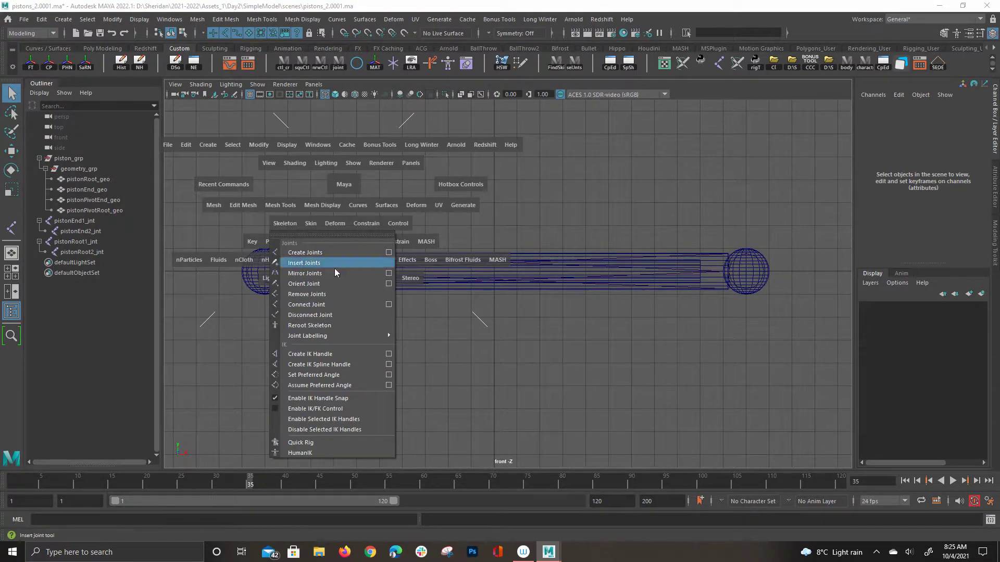
pyautogui.click(342, 355)
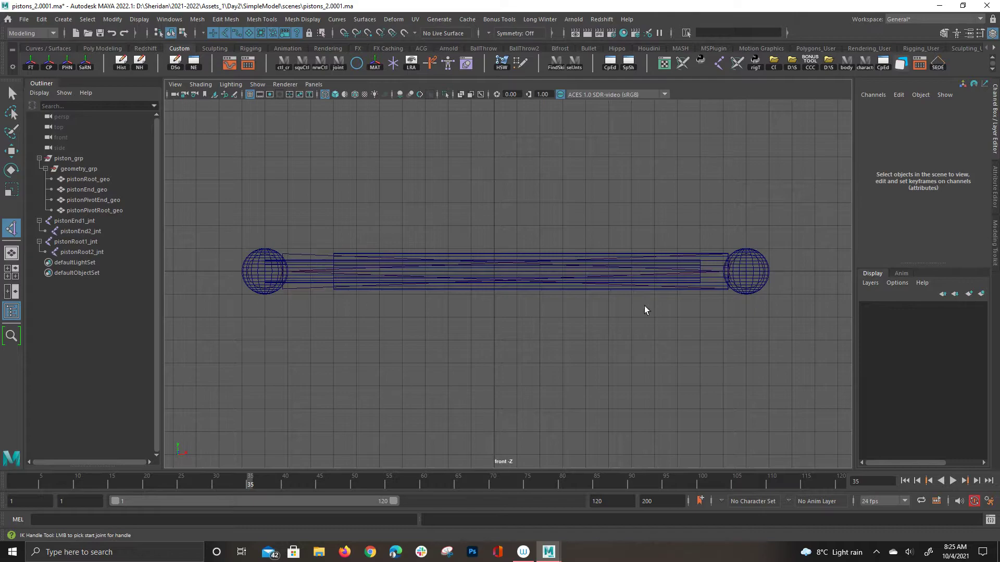
pyautogui.click(85, 224)
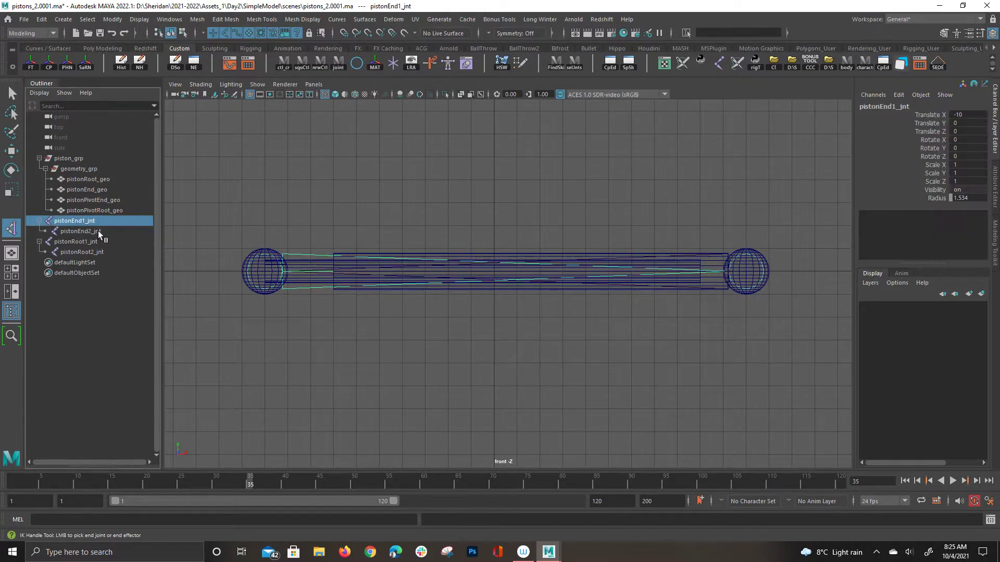
pyautogui.click(104, 236)
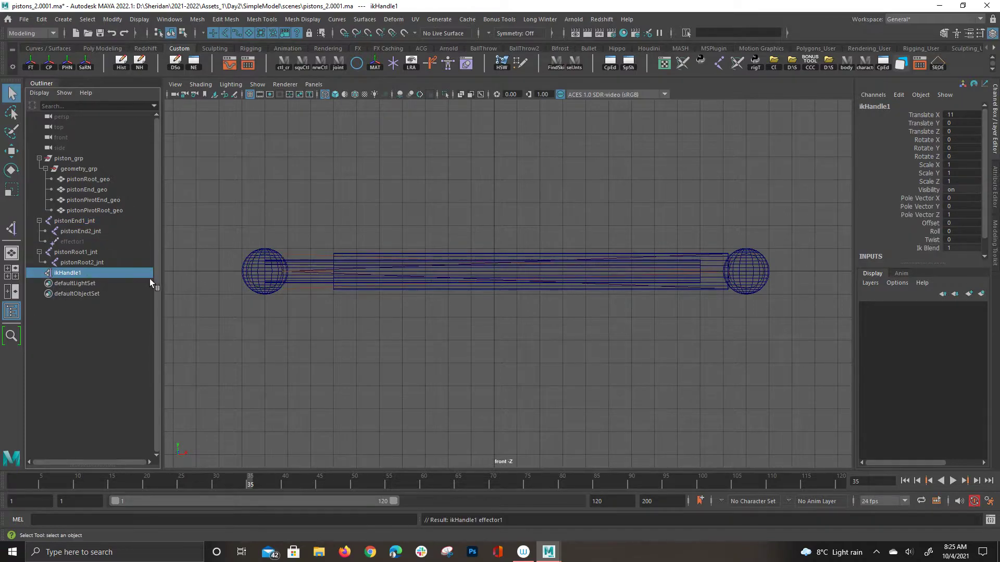
# Create an IK handle from pistonRoot1_jnt to pistonRoot2_jnt.
pyautogui.click(272, 199)
pyautogui.press('y')
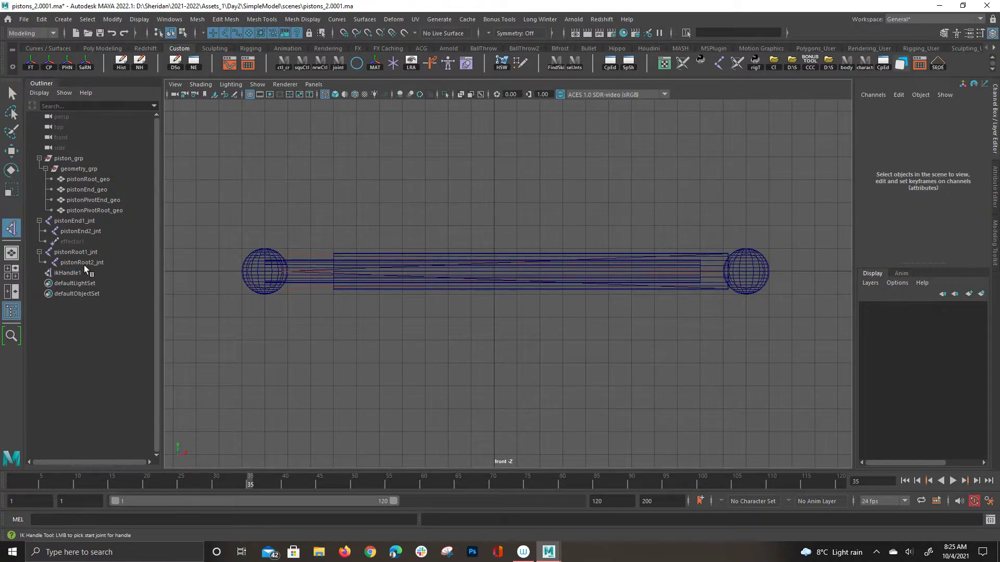
pyautogui.click(86, 255)
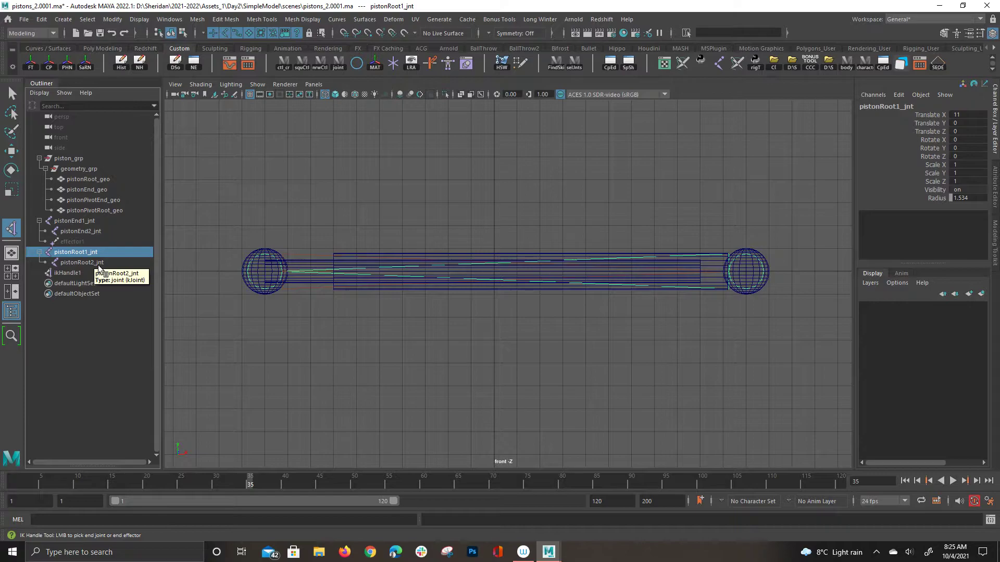
pyautogui.click(99, 263)
pyautogui.click(98, 286)
pyautogui.click(101, 294)
pyautogui.click(100, 286)
pyautogui.click(101, 296)
pyautogui.click(101, 294)
pyautogui.click(260, 302)
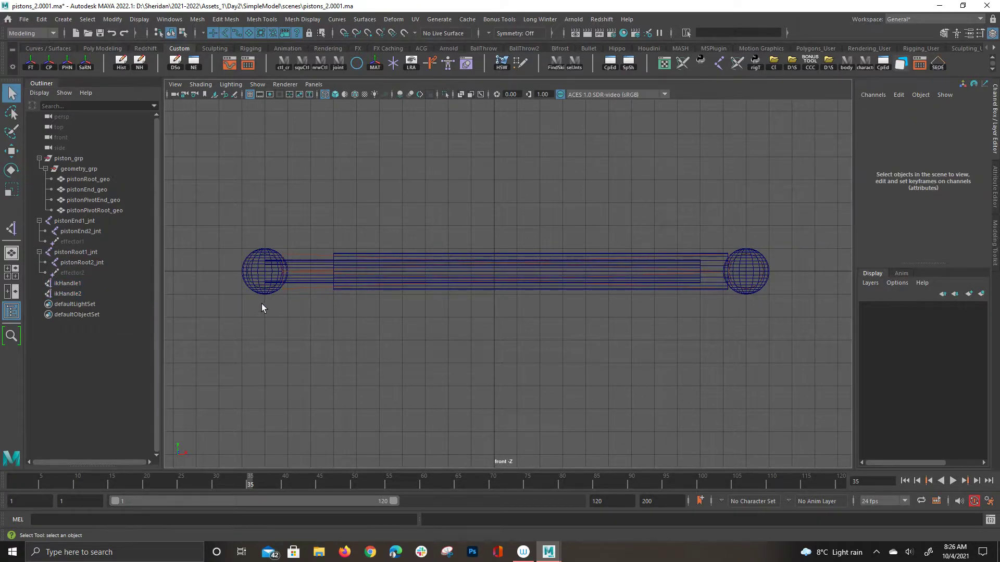
# Check which geometry carries the Root and End names, and give the outer cylinder the copied name pistonRoot_geo.
pyautogui.click(255, 295)
pyautogui.press('f')
pyautogui.keyDown('alt'); pyautogui.moveTo(224, 296); pyautogui.dragTo(492, 301, button='middle'); pyautogui.keyUp('alt')
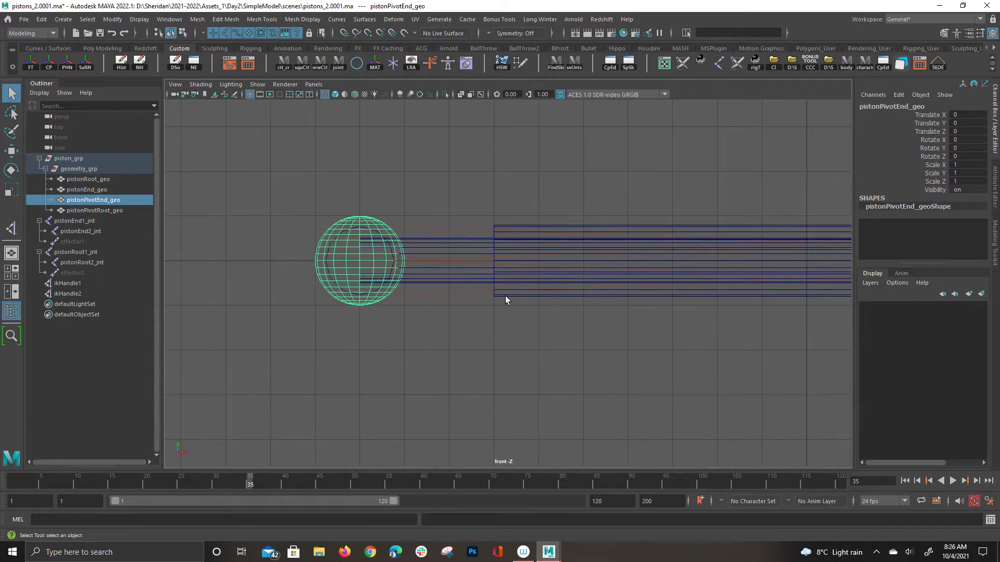
pyautogui.keyDown('shift'); pyautogui.click(443, 281); pyautogui.keyUp('shift')
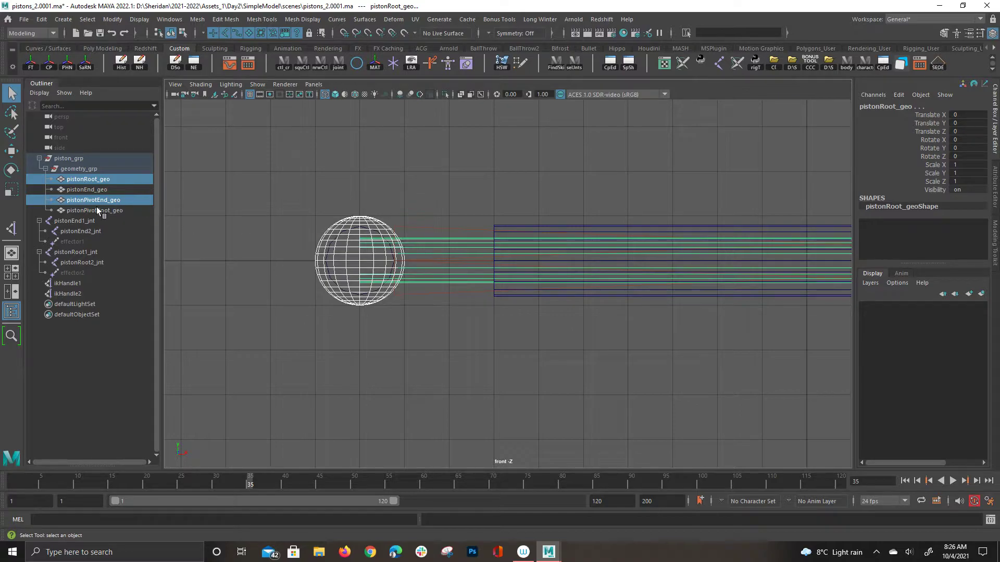
pyautogui.click(100, 182)
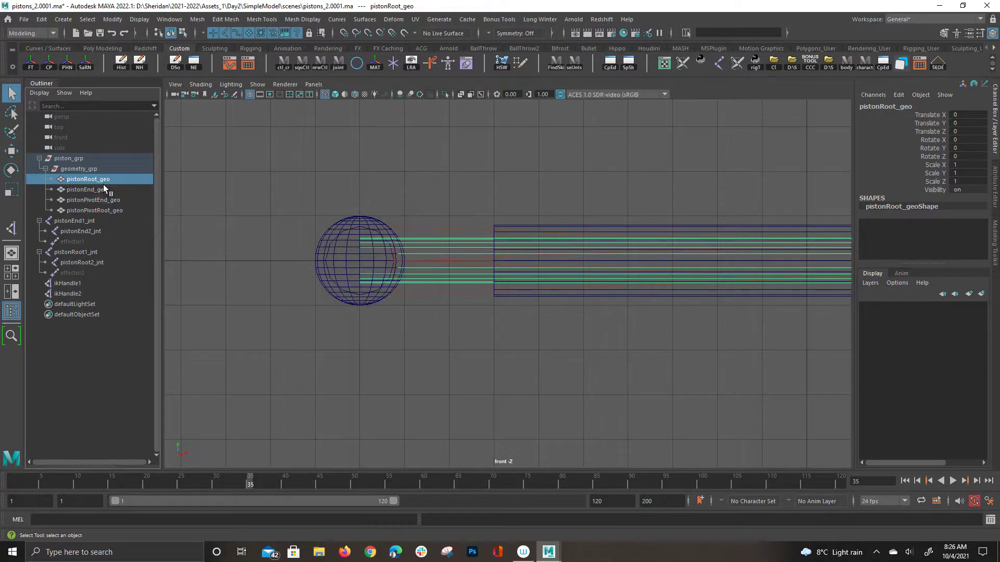
pyautogui.click(117, 192)
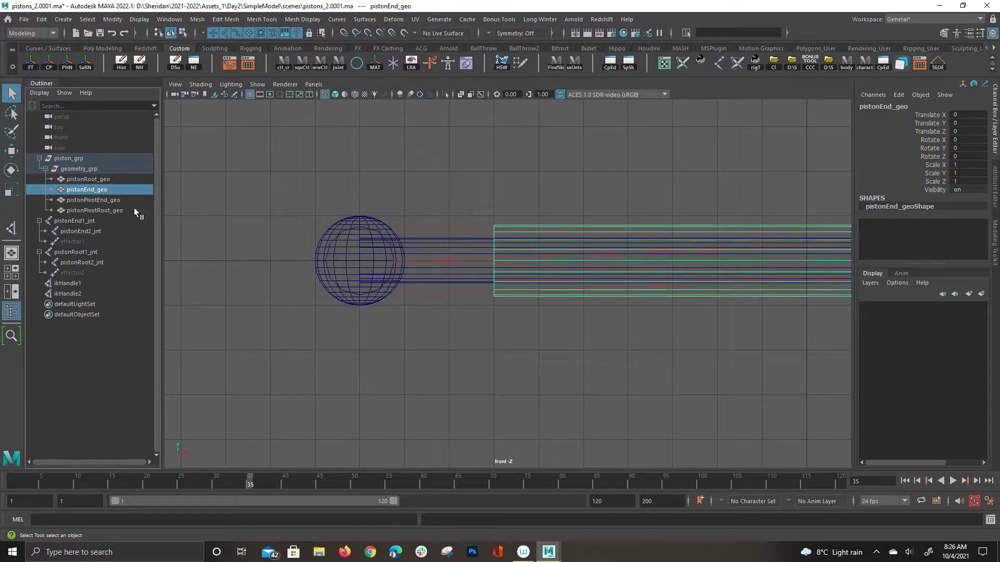
pyautogui.click(111, 202)
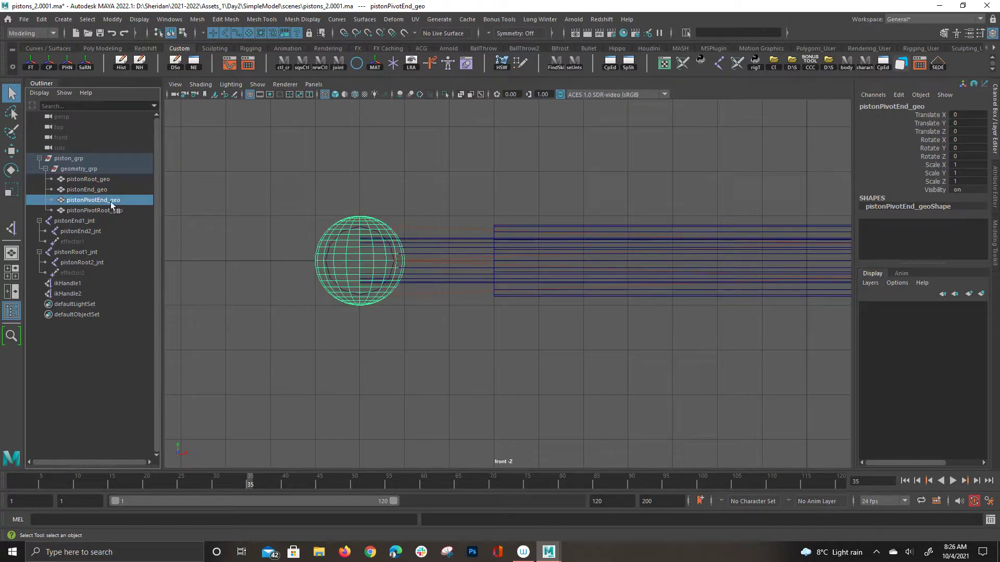
pyautogui.doubleClick(106, 182)
pyautogui.hotkey('ctrl', 'c')
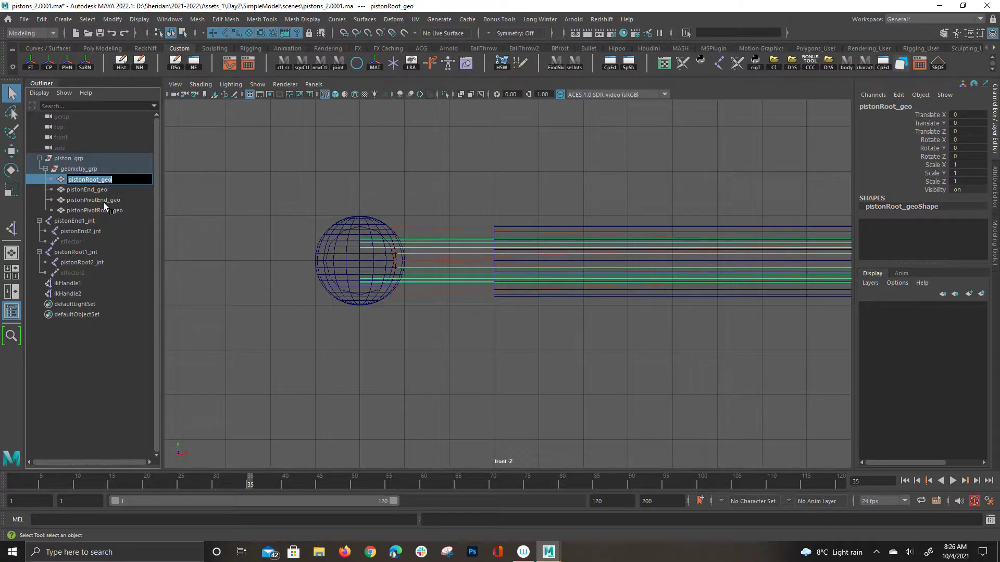
pyautogui.doubleClick(89, 190)
pyautogui.hotkey('ctrl', 'v')
# Rename the inner rod as pistonEnd_geo and remove the trailing 1 from the outer cylinder's name, leaving pistonRoot_geo.
pyautogui.click(99, 183)
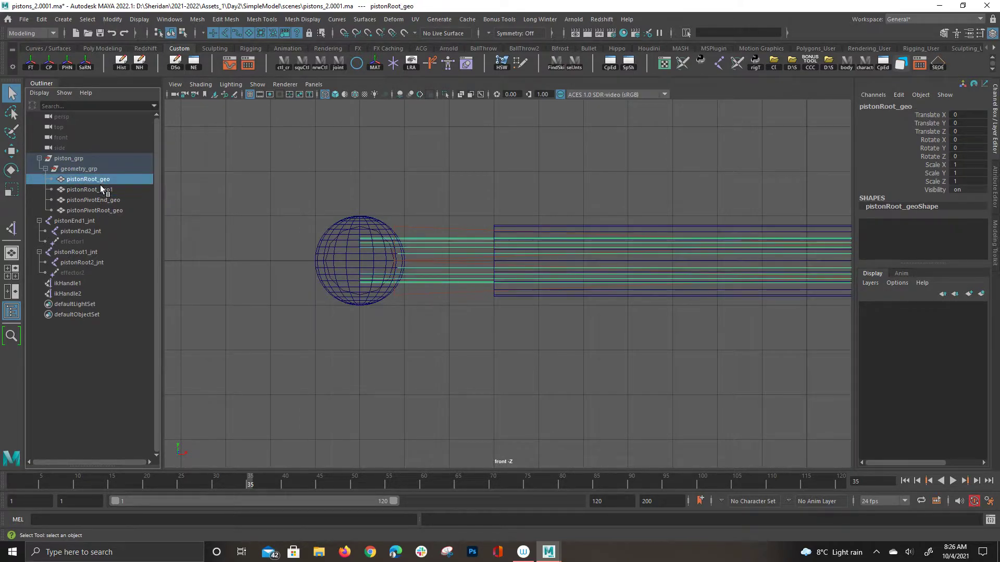
pyautogui.doubleClick(101, 183)
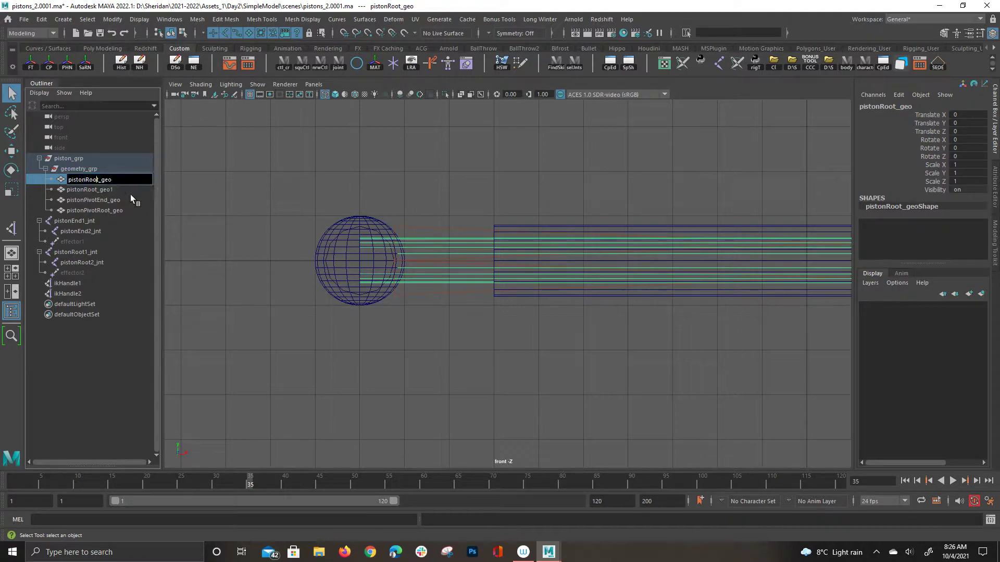
pyautogui.press('BackSpace')
pyautogui.press('BackSpace')
pyautogui.press('BackSpace')
pyautogui.press('BackSpace')
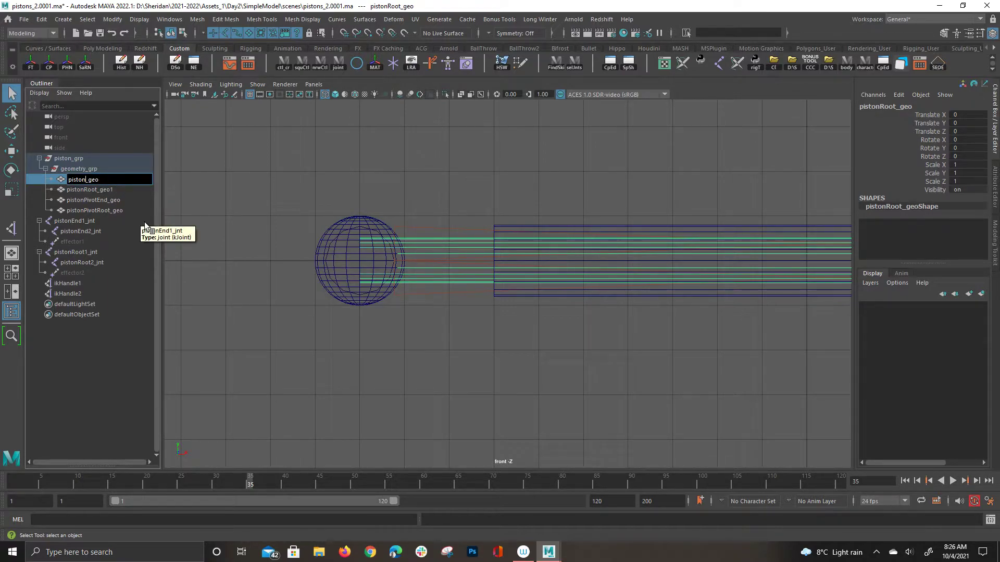
pyautogui.write('End')
pyautogui.doubleClick(127, 192)
pyautogui.press('BackSpace')
pyautogui.press('Return')
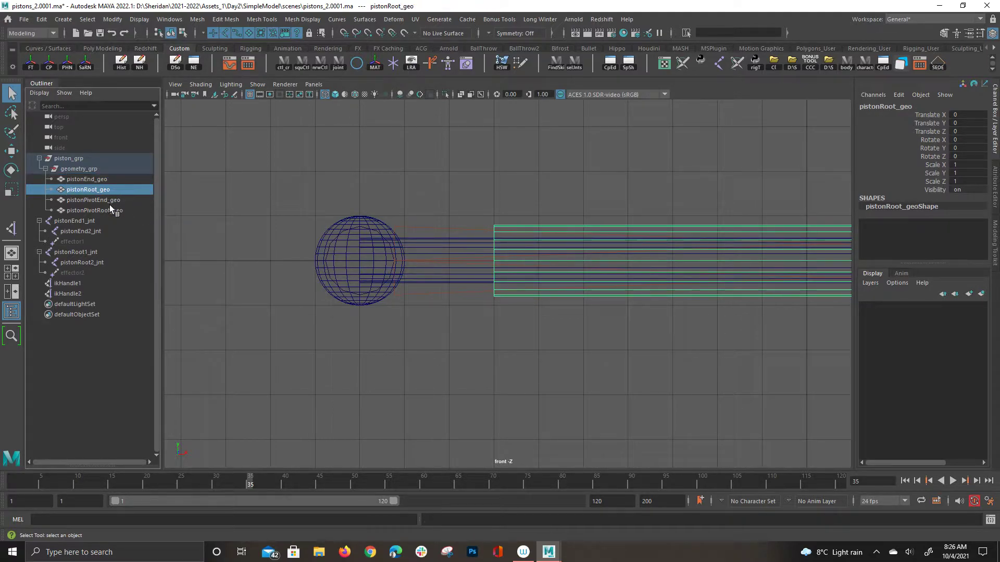
# Reorder geometry_grp so that pistonPivotEnd_geo follows pistonEnd_geo and pistonRoot_geo sits directly above pistonPivotRoot_geo.
pyautogui.click(109, 208)
pyautogui.click(111, 201)
pyautogui.click(99, 182)
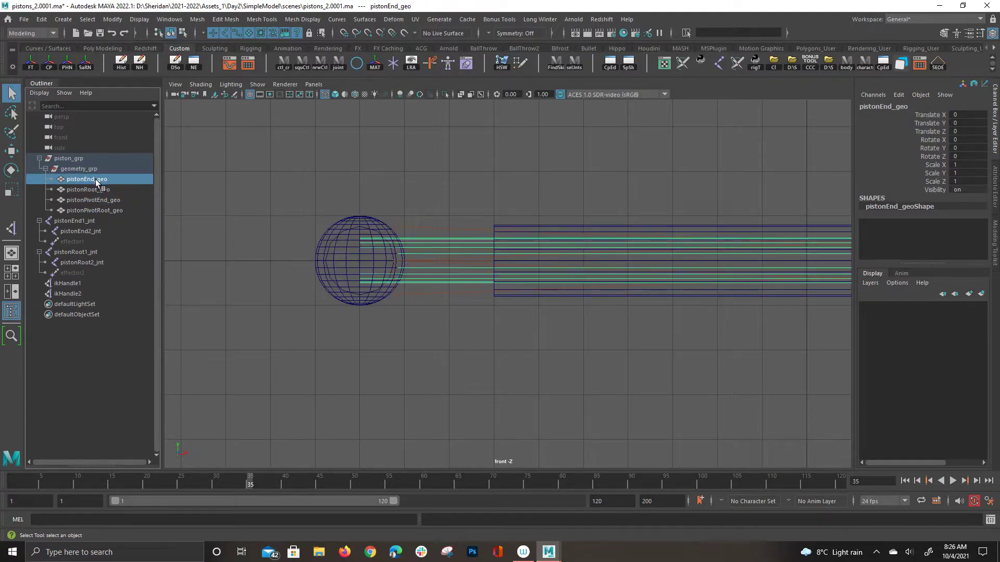
pyautogui.moveTo(96, 180); pyautogui.dragTo(87, 204)
pyautogui.click(282, 250)
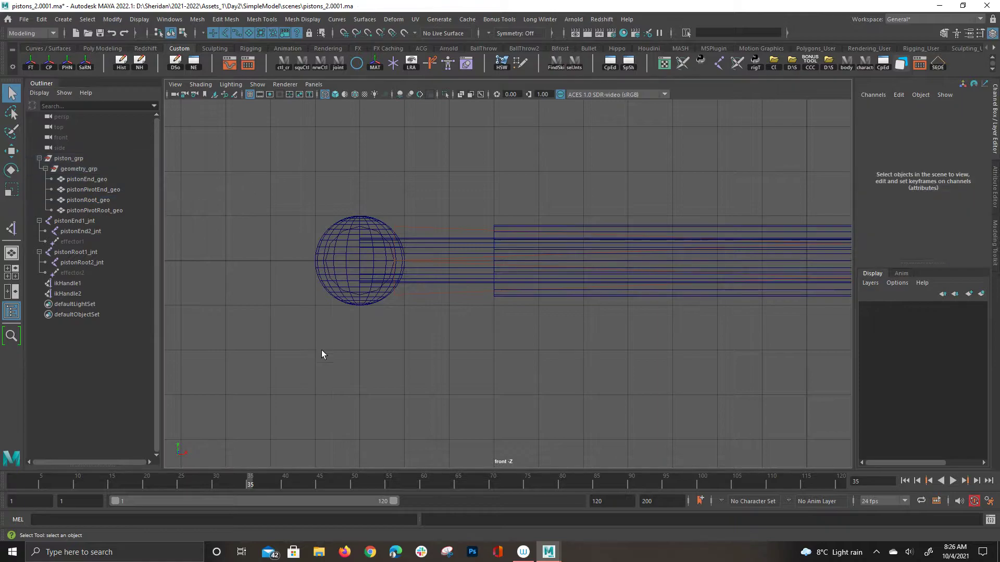
# Bind pistonEnd_geo and pistonPivotEnd_geo to pistonEnd1_jnt with Bind Skin set to selected joints, and close the options.
pyautogui.click(364, 310)
pyautogui.keyDown('shift'); pyautogui.click(432, 285); pyautogui.keyUp('shift')
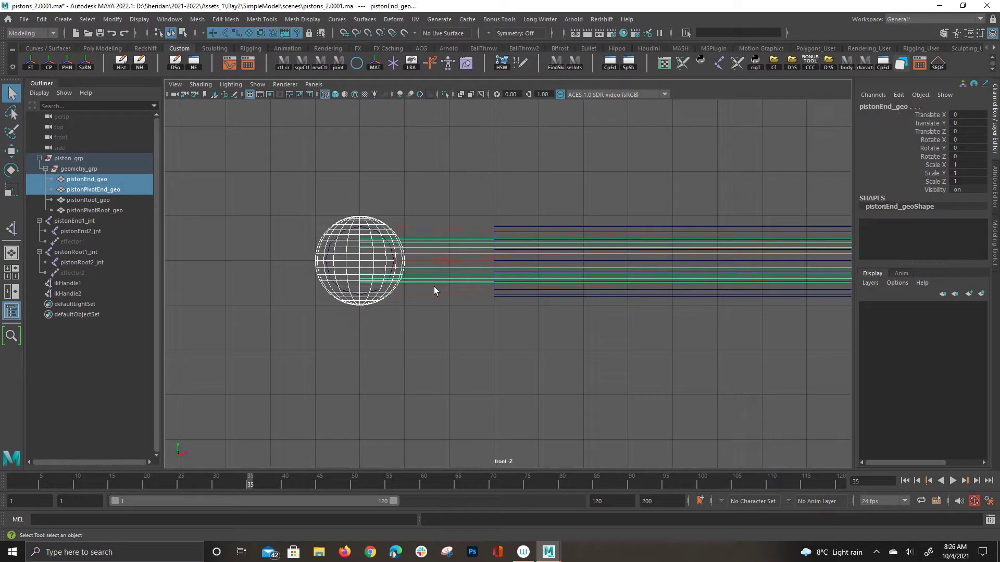
pyautogui.keyDown('shift'); pyautogui.click(430, 232); pyautogui.keyUp('shift')
pyautogui.press('space')
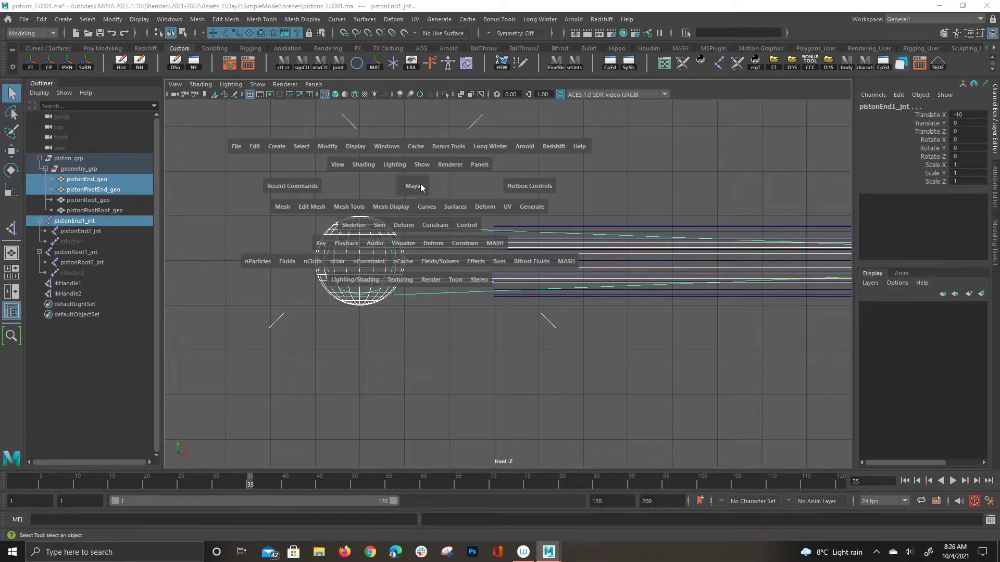
pyautogui.click(378, 225)
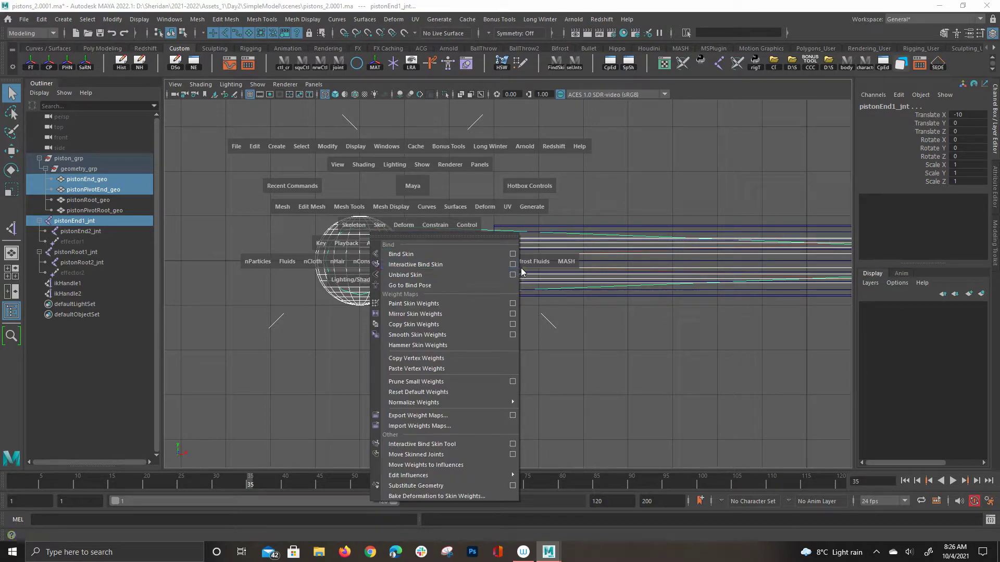
pyautogui.click(513, 254)
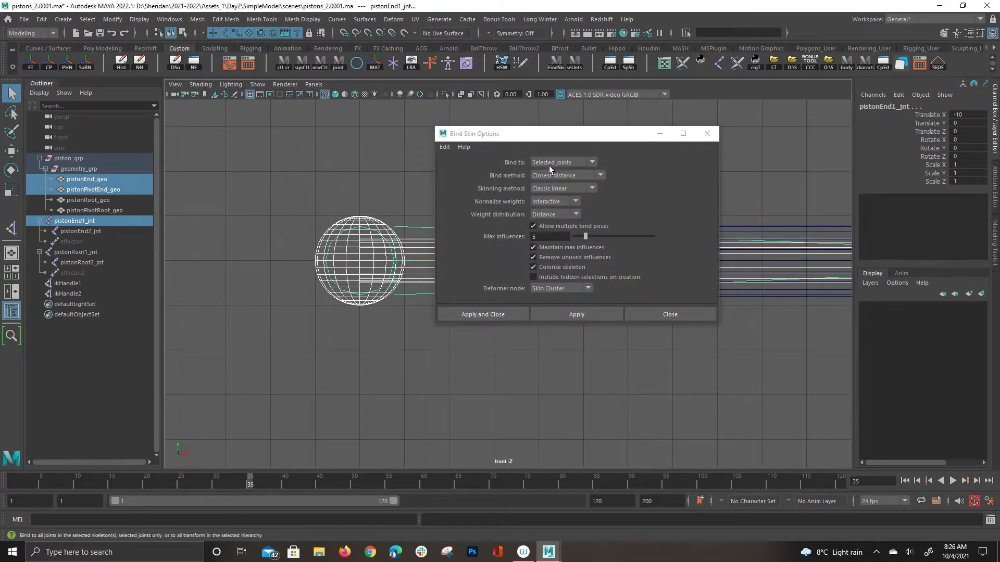
pyautogui.click(576, 315)
pyautogui.click(670, 314)
pyautogui.keyDown('alt'); pyautogui.moveTo(676, 183); pyautogui.dragTo(291, 156, button='middle'); pyautogui.keyUp('alt')
pyautogui.keyDown('alt'); pyautogui.moveTo(836, 220); pyautogui.dragTo(556, 198, button='middle'); pyautogui.keyUp('alt')
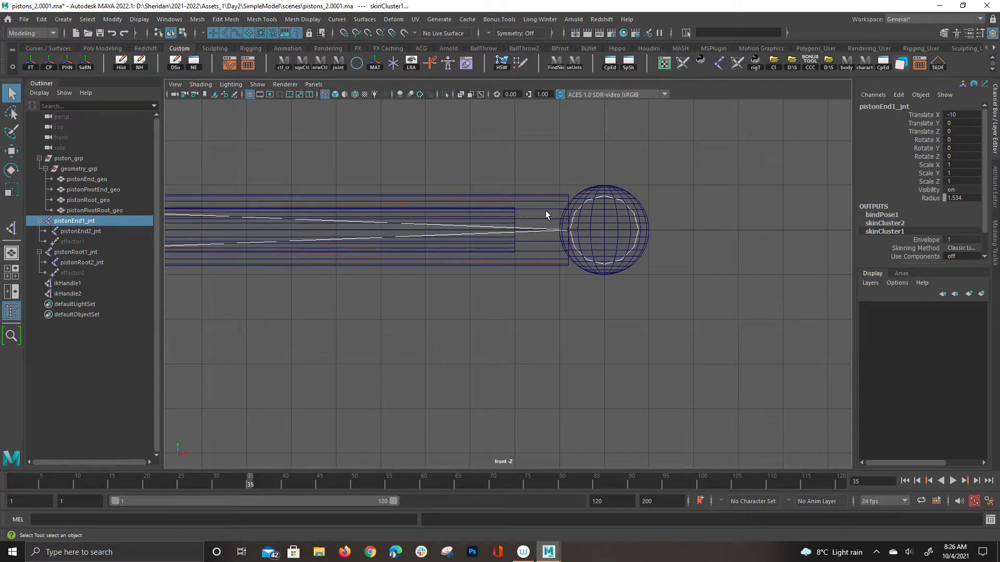
pyautogui.click(546, 212)
pyautogui.keyDown('shift'); pyautogui.click(613, 196); pyautogui.keyUp('shift')
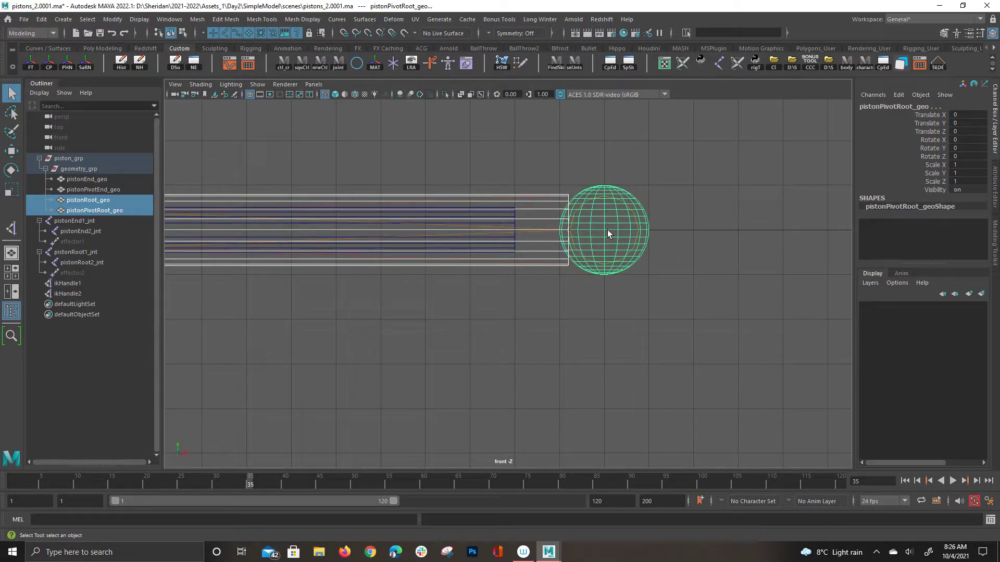
pyautogui.keyDown('shift'); pyautogui.click(430, 259); pyautogui.keyUp('shift')
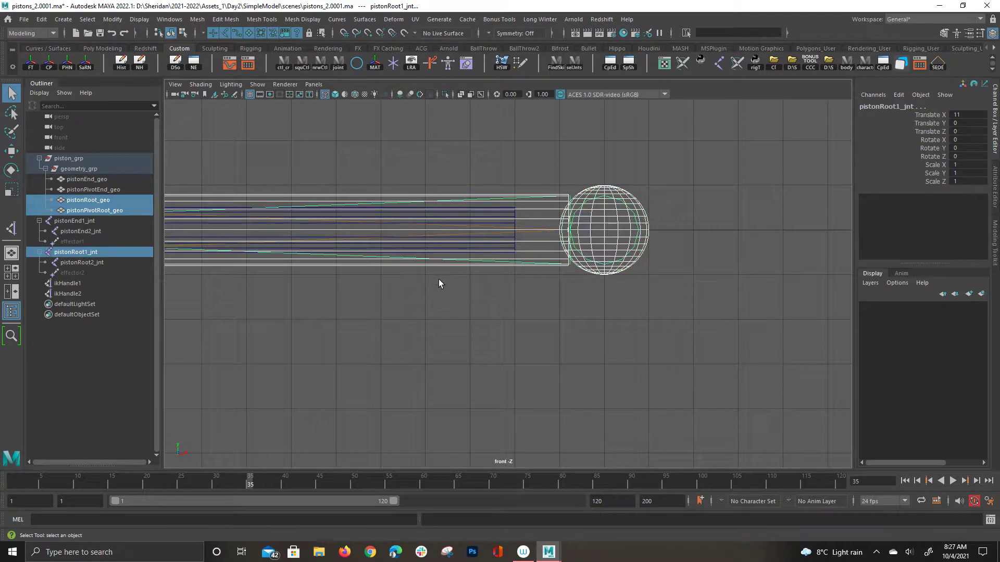
pyautogui.keyDown('alt'); pyautogui.moveTo(384, 287); pyautogui.dragTo(604, 279, button='middle'); pyautogui.keyUp('alt')
pyautogui.press('y')
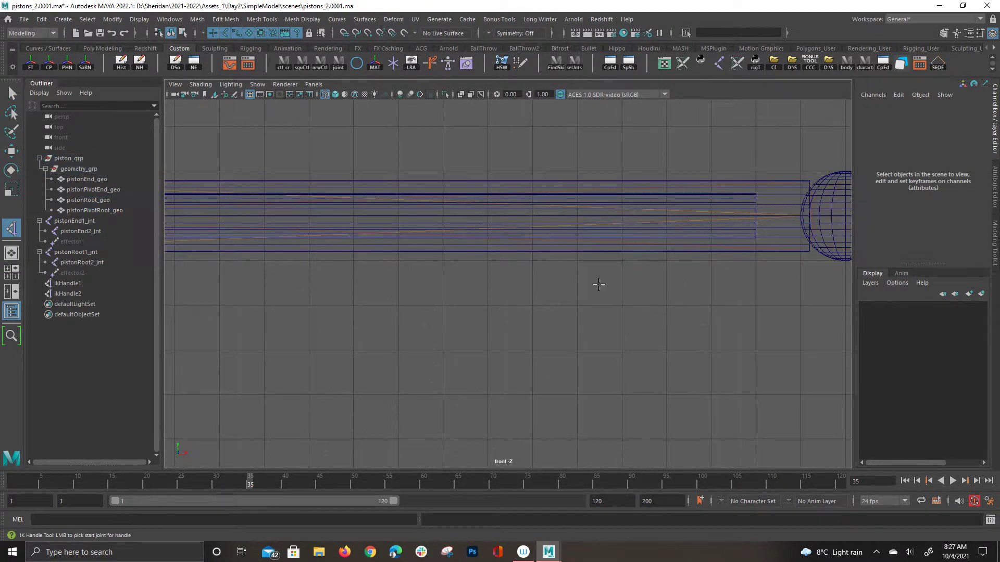
pyautogui.scroll(-3, 596, 293)
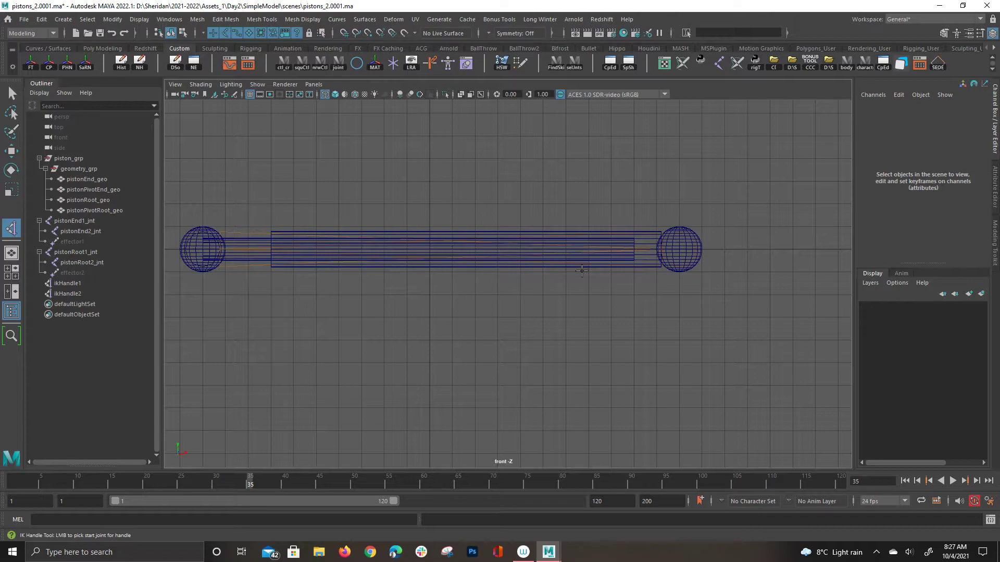
pyautogui.press('q')
pyautogui.keyDown('alt'); pyautogui.moveTo(645, 292); pyautogui.dragTo(670, 294, button='right'); pyautogui.keyUp('alt')
pyautogui.keyDown('alt'); pyautogui.moveTo(767, 281); pyautogui.dragTo(589, 299, button='middle'); pyautogui.keyUp('alt')
pyautogui.keyDown('alt'); pyautogui.moveTo(589, 298); pyautogui.dragTo(656, 314, button='right'); pyautogui.keyUp('alt')
pyautogui.keyDown('alt'); pyautogui.click(656, 315); pyautogui.keyUp('alt')
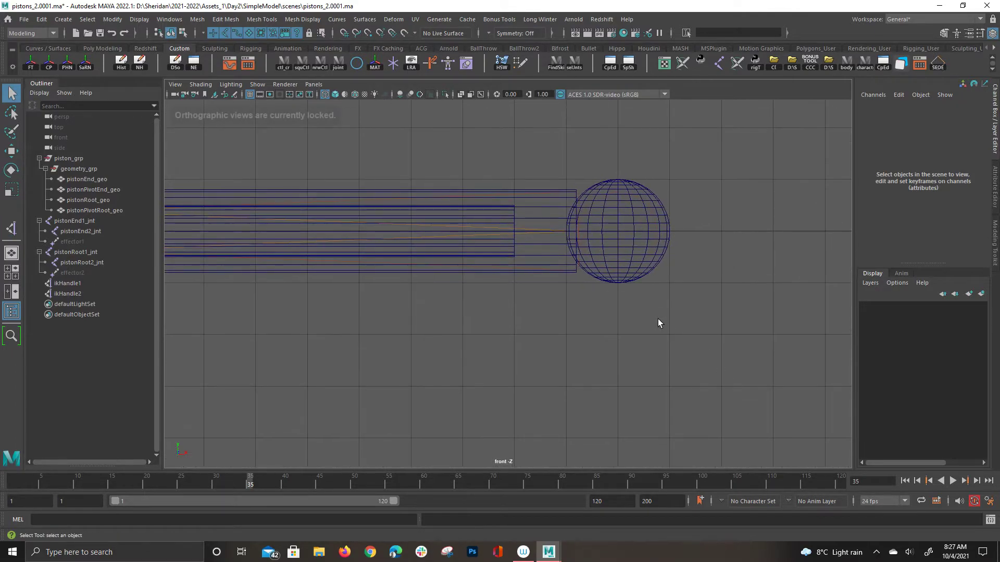
# Bind pistonRoot_geo and pistonPivotRoot_geo to pistonRoot1_jnt with Bind Skin, and clear the selection.
pyautogui.click(631, 285)
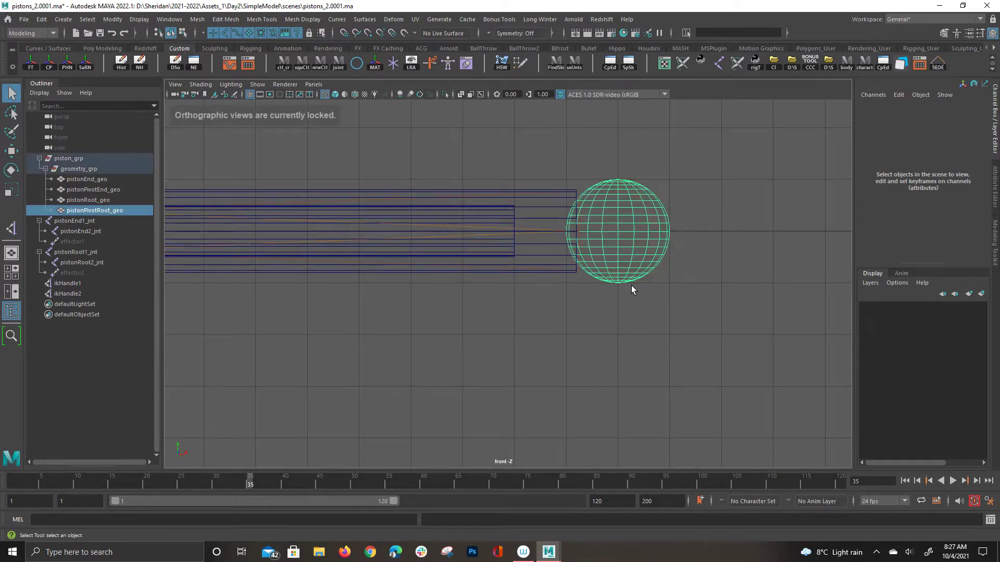
pyautogui.keyDown('shift'); pyautogui.click(504, 277); pyautogui.keyUp('shift')
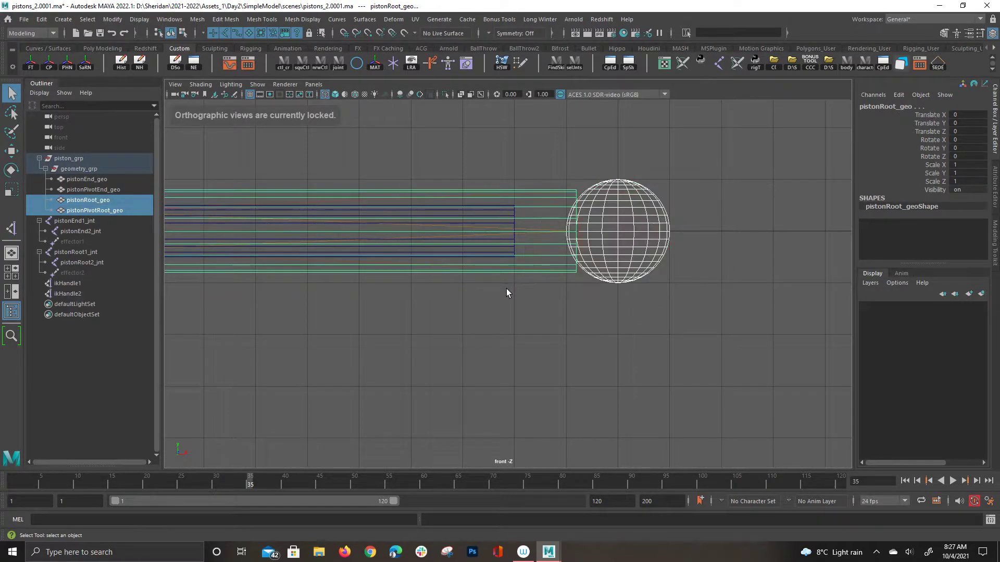
pyautogui.keyDown('shift'); pyautogui.click(480, 265); pyautogui.keyUp('shift')
pyautogui.press('space')
pyautogui.click(443, 323)
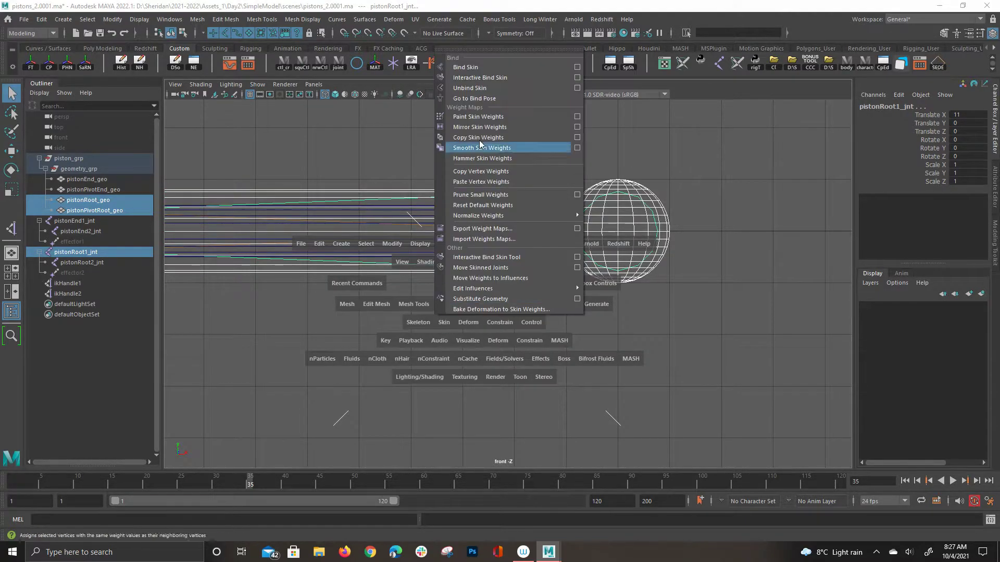
pyautogui.click(465, 66)
pyautogui.click(384, 322)
# Test the End binding by moving pistonEnd1_jnt, undo the move and deselect the joint.
pyautogui.scroll(-4, 345, 305)
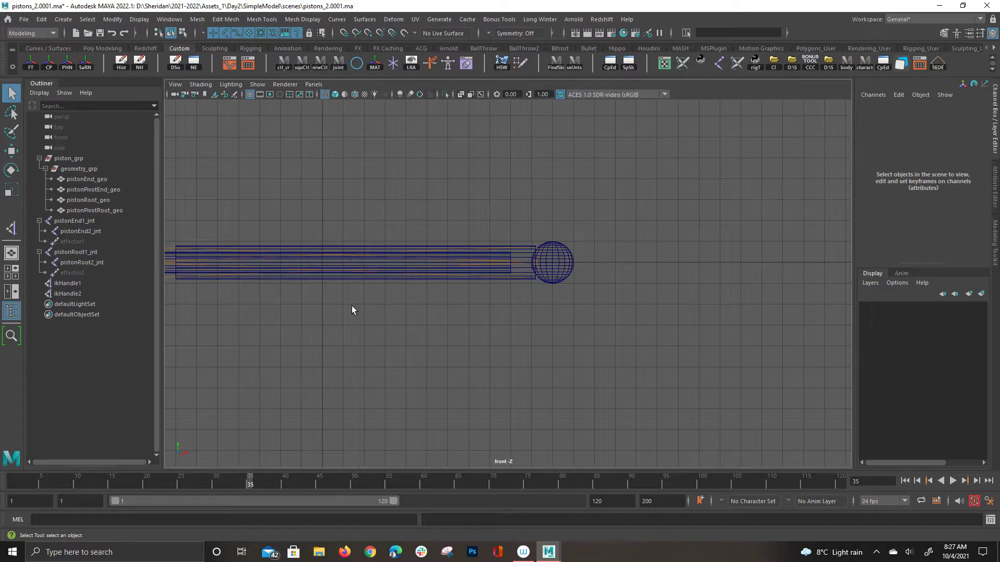
pyautogui.keyDown('alt'); pyautogui.moveTo(346, 305); pyautogui.dragTo(439, 294, button='middle'); pyautogui.keyUp('alt')
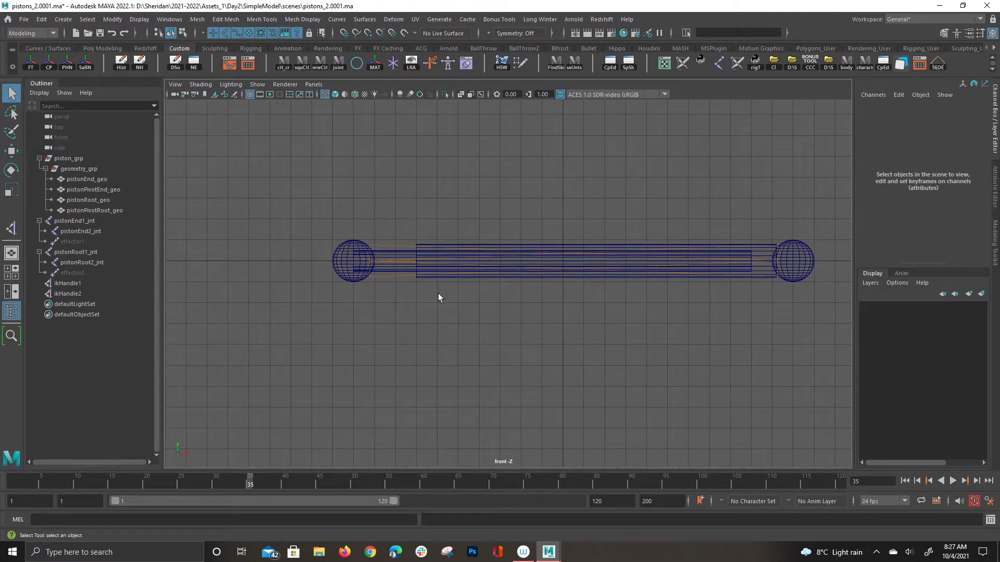
pyautogui.click(349, 279)
pyautogui.click(373, 281)
pyautogui.click(380, 281)
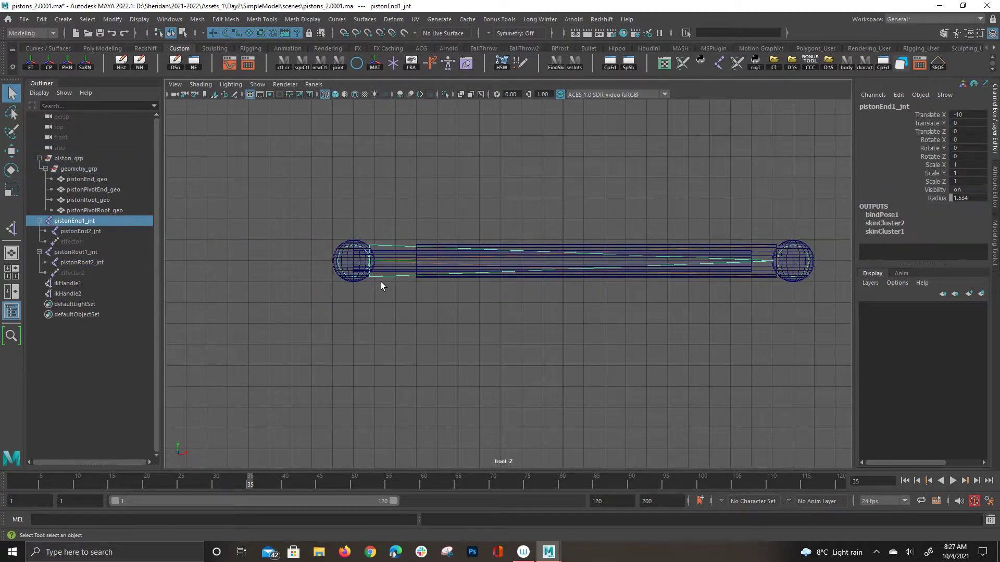
pyautogui.press('w')
pyautogui.moveTo(367, 263); pyautogui.dragTo(388, 273)
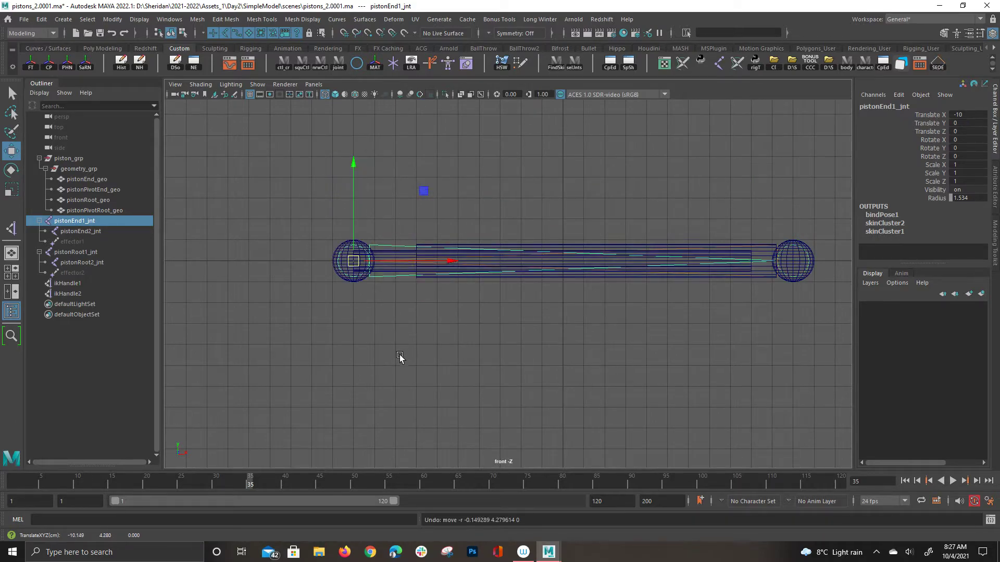
pyautogui.click(379, 363)
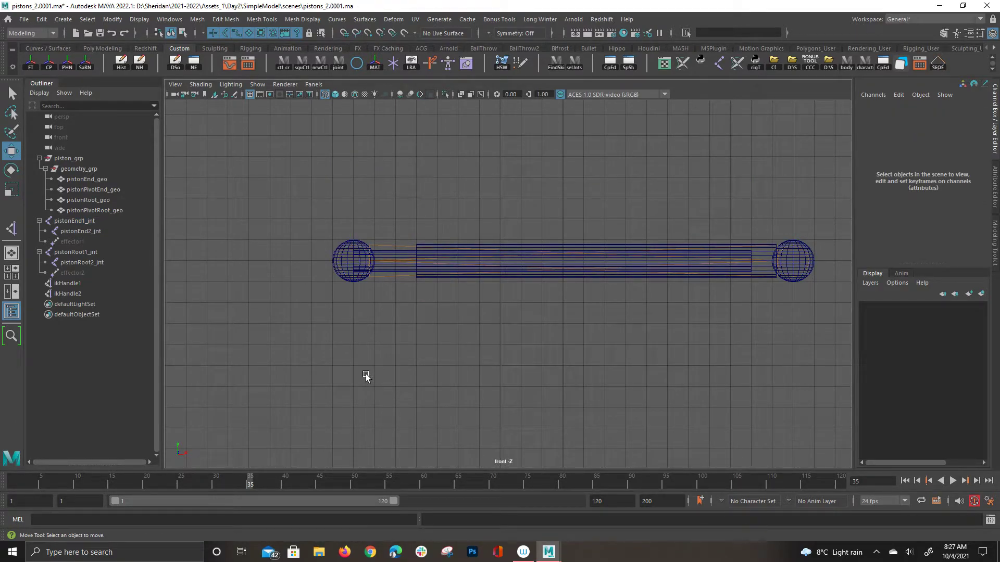
# Create a NURBS circle at the origin and set its Rotate Z to 90.
pyautogui.keyDown('alt'); pyautogui.moveTo(470, 339); pyautogui.dragTo(836, 275, button='right'); pyautogui.keyUp('alt')
pyautogui.keyDown('alt'); pyautogui.moveTo(708, 289); pyautogui.dragTo(484, 241, button='middle'); pyautogui.keyUp('alt')
pyautogui.click(357, 63)
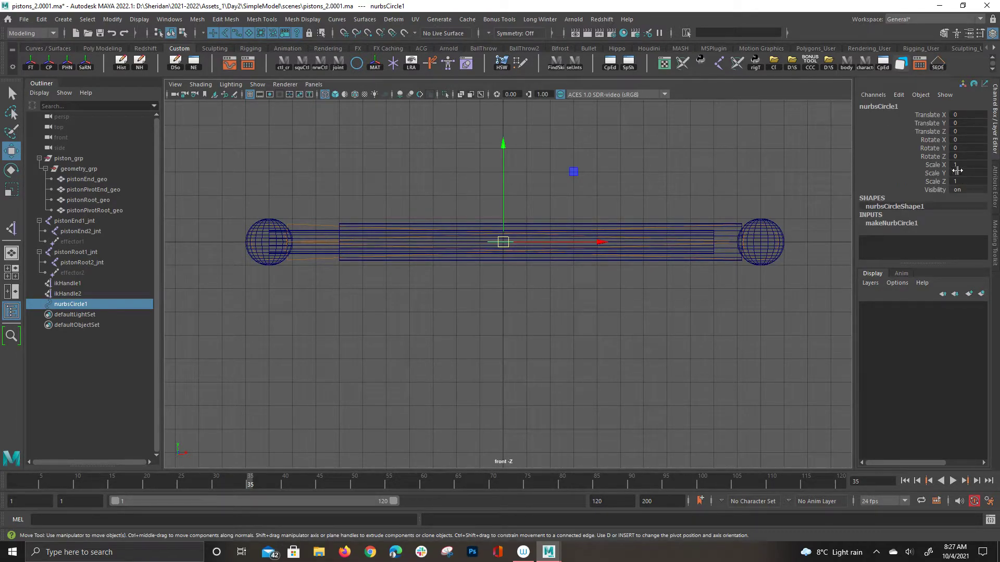
pyautogui.press('e')
pyautogui.click(926, 141)
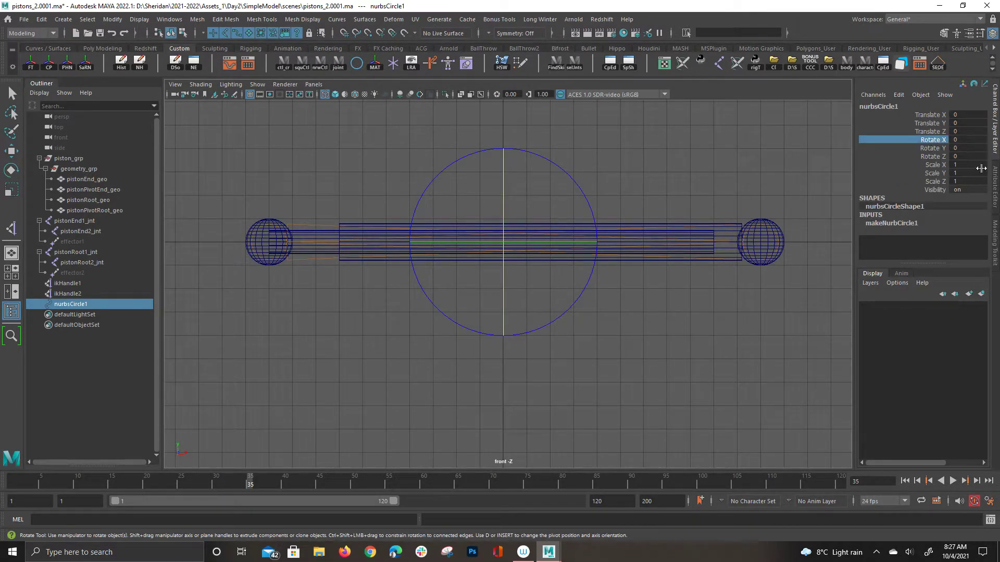
pyautogui.click(967, 156)
pyautogui.write('90')
pyautogui.press('Return')
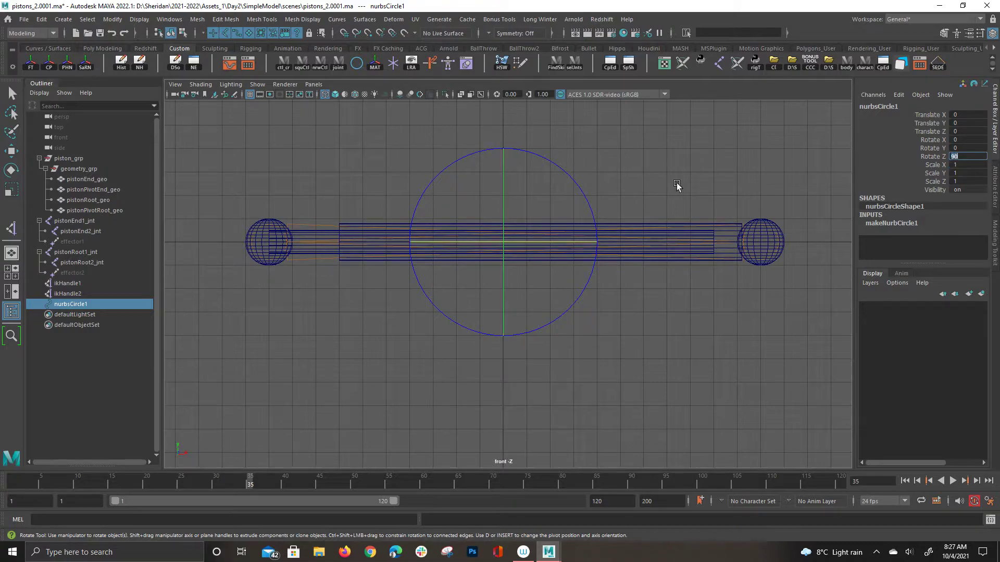
pyautogui.press('w')
pyautogui.click(535, 389)
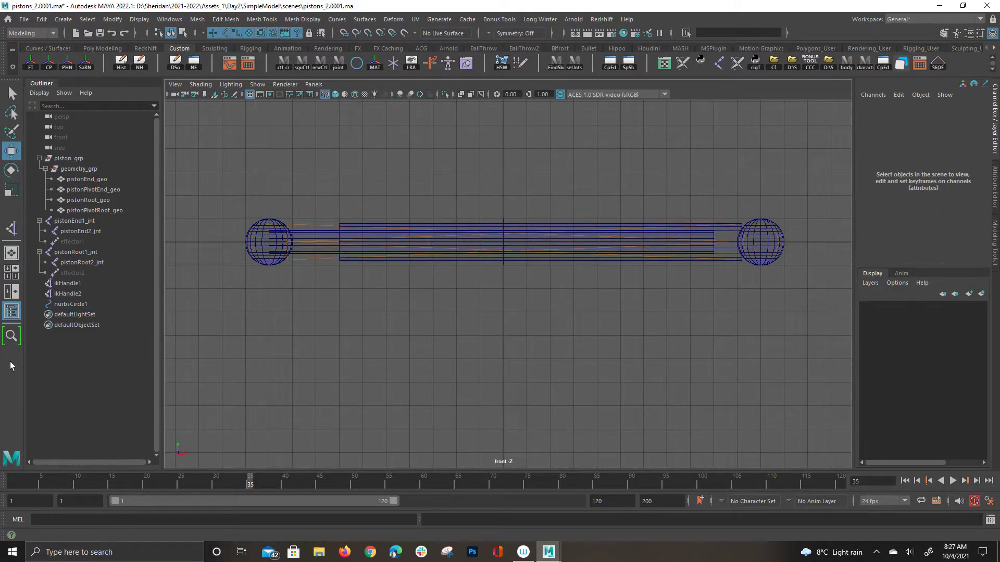
# Rename the NURBS circle as pistonEnd_ctl.
pyautogui.click(97, 304)
pyautogui.doubleClick(98, 307)
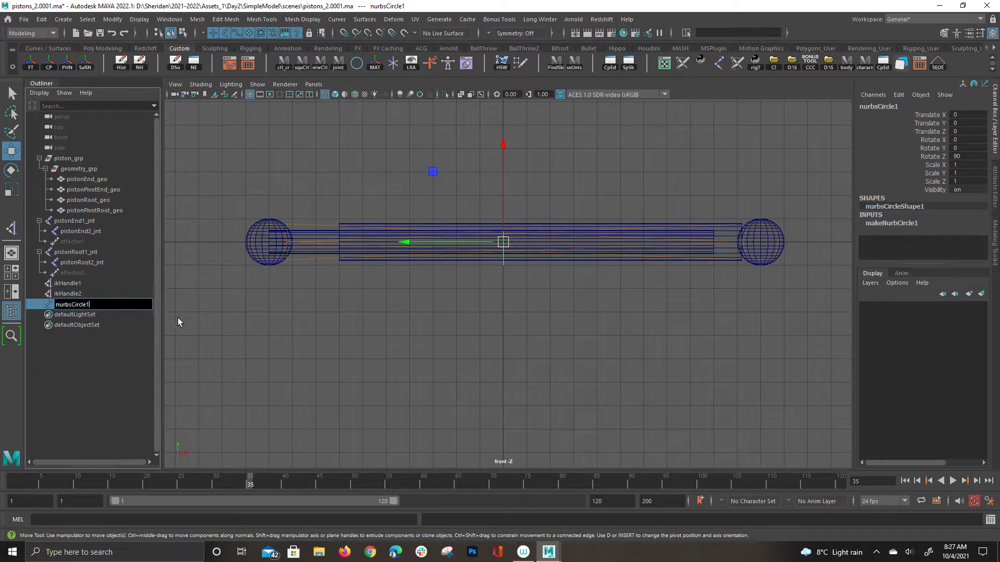
pyautogui.write('pistonEnd_')
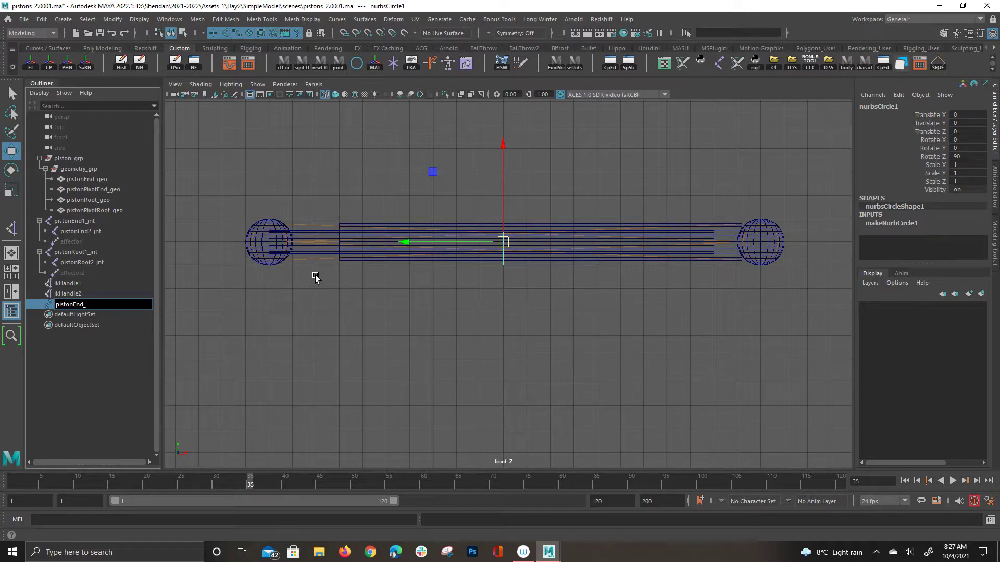
pyautogui.write('ctl')
pyautogui.press('Return')
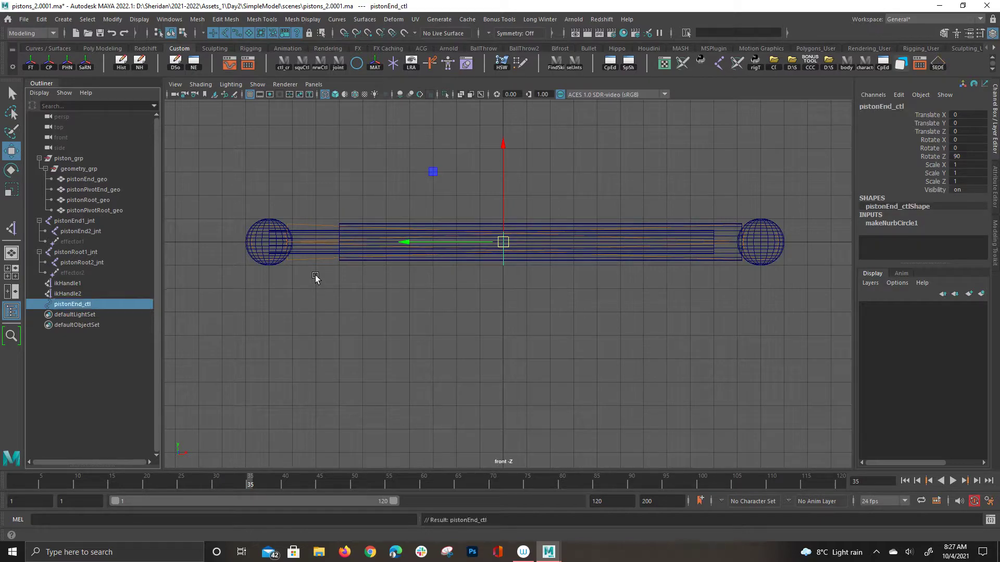
# Snap pistonEnd_ctl to the End pivot at Translate X -10, scale it uniformly to about 1.738 and freeze its transformations.
pyautogui.press('x')
pyautogui.moveTo(415, 243); pyautogui.dragTo(311, 253)
pyautogui.press('r')
pyautogui.moveTo(310, 254); pyautogui.dragTo(312, 253, button='middle')
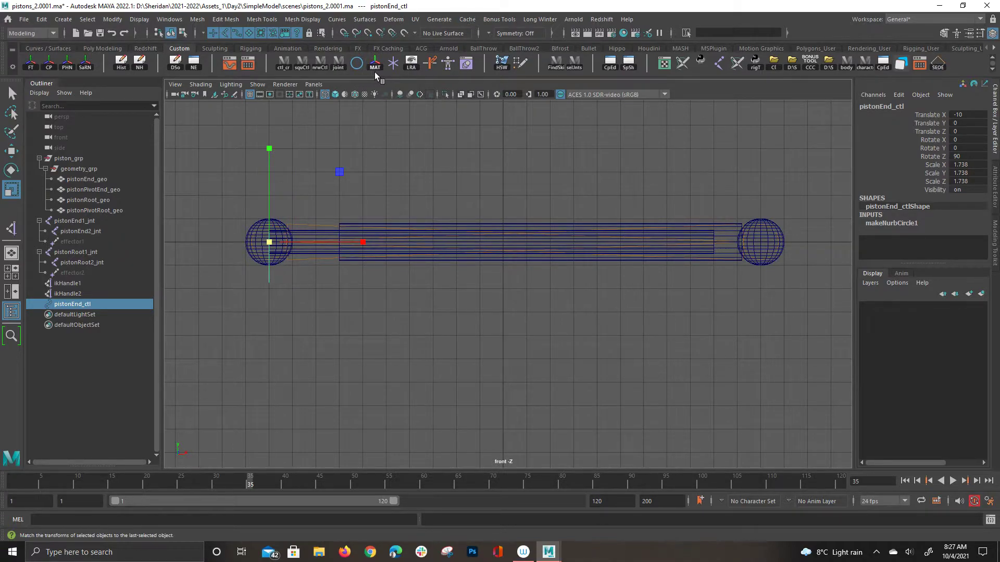
pyautogui.click(30, 62)
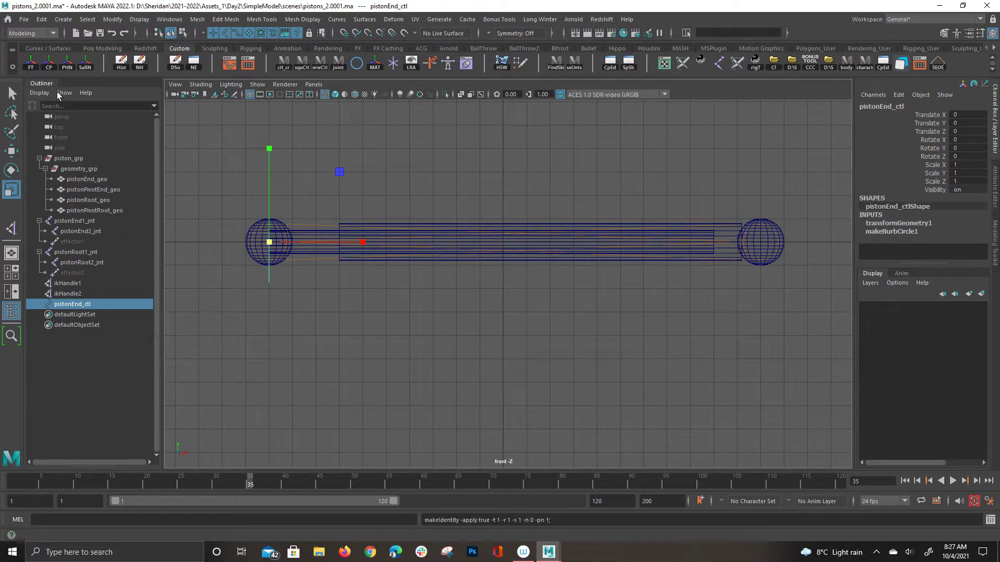
# Duplicate pistonEnd_ctl, move the copy 21 units along X to the Root pivot and freeze its transformations.
pyautogui.press('w')
pyautogui.hotkey('ctrl', 'd')
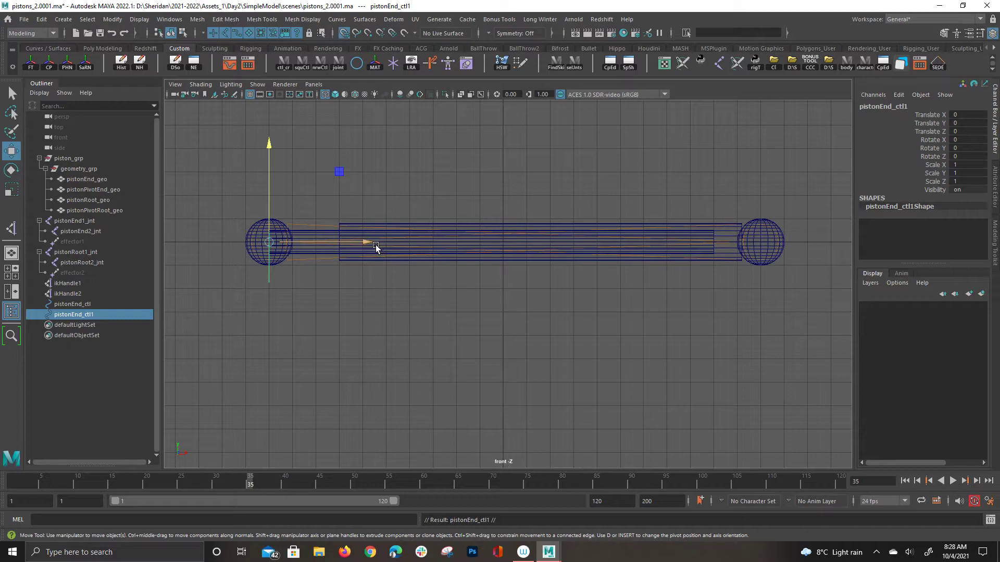
pyautogui.moveTo(373, 243); pyautogui.dragTo(760, 272)
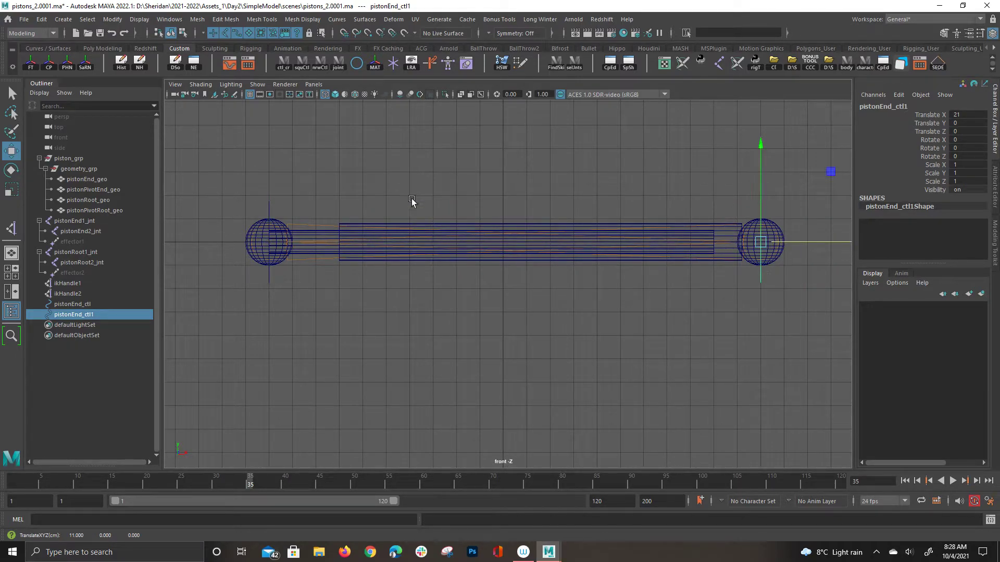
pyautogui.click(32, 65)
# Rename the duplicated control curve as pistonRoot_ctl.
pyautogui.doubleClick(68, 315)
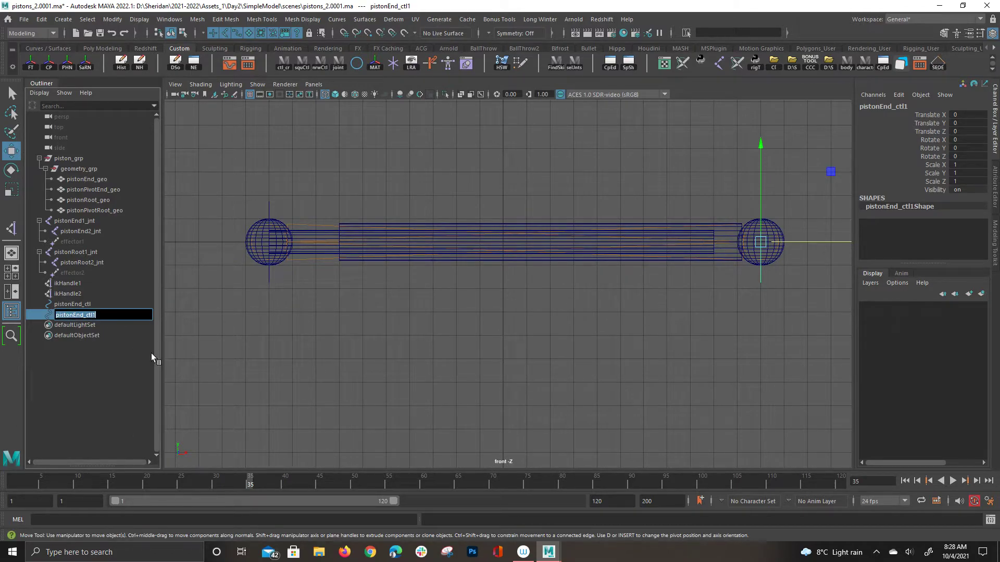
pyautogui.press('End')
pyautogui.press('BackSpace')
pyautogui.press('Delete')
pyautogui.press('Delete')
pyautogui.write('Root')
pyautogui.press('End')
pyautogui.press('BackSpace')
pyautogui.press('Return')
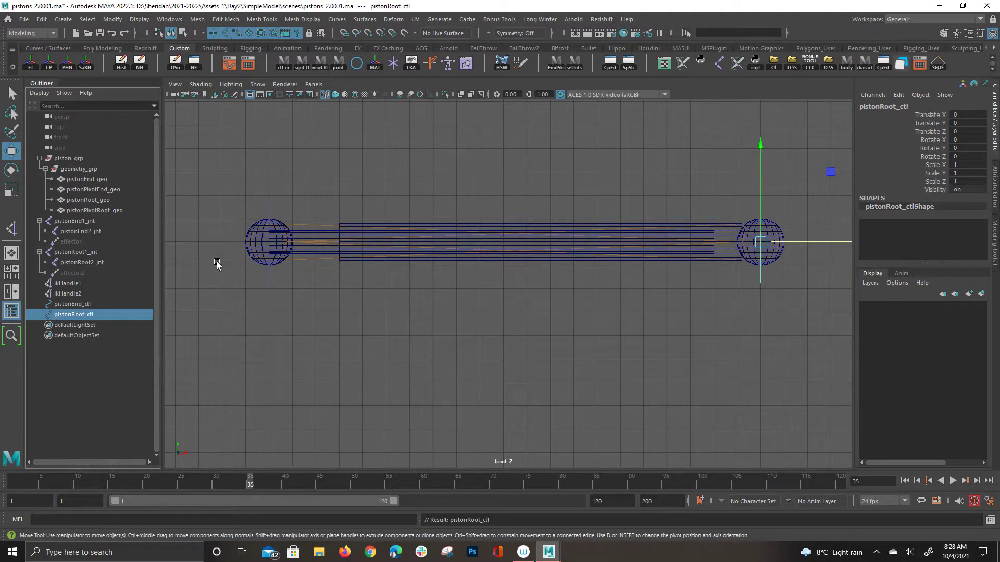
# Rename ikHandle1 as pistonRoot_ikh.
pyautogui.click(151, 284)
pyautogui.doubleClick(152, 283)
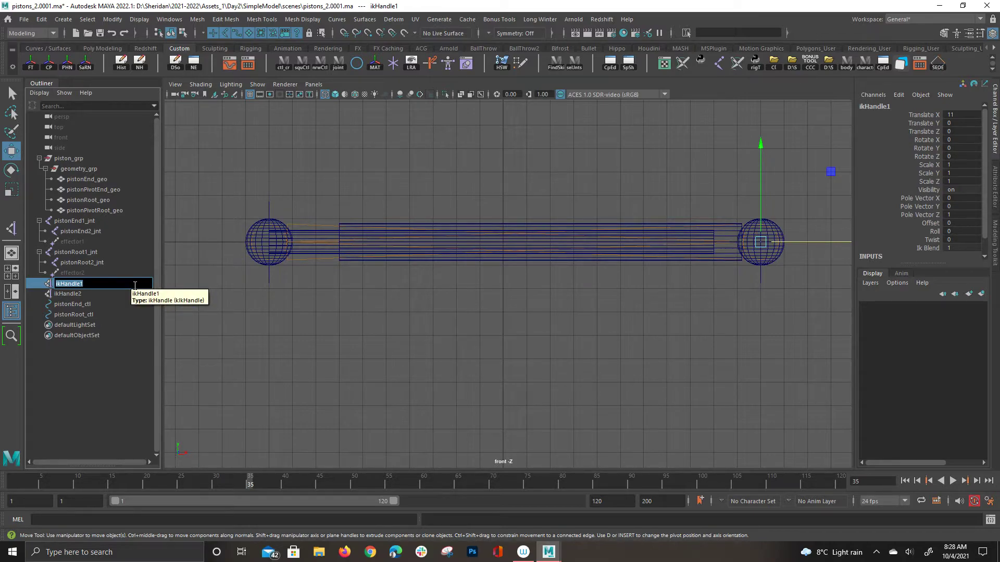
pyautogui.write('pistonRoot_ikh')
pyautogui.press('Return')
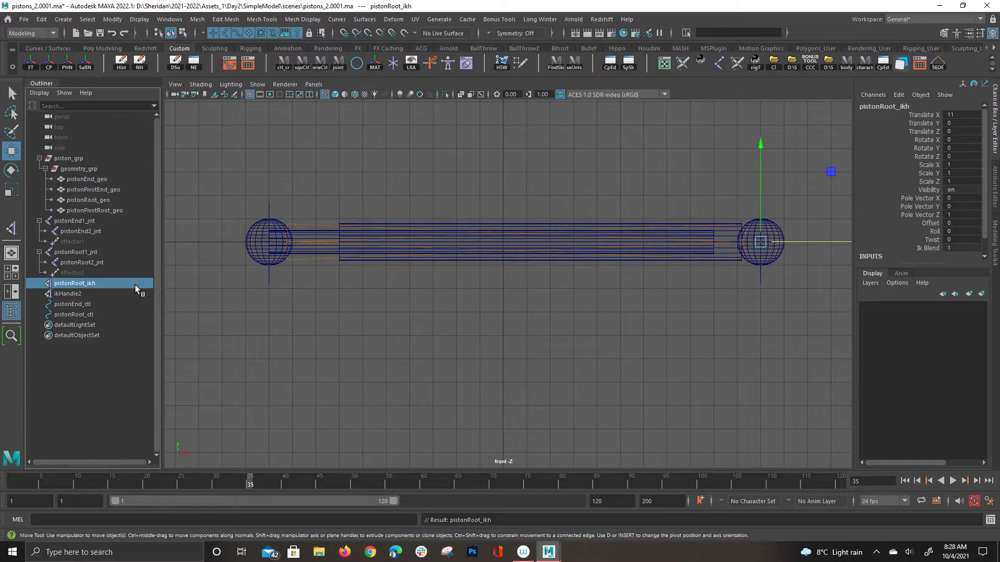
# Rename ikHandle2 as pistonEnd_ikh and clear the selection.
pyautogui.doubleClick(101, 296)
pyautogui.write('pistonRoot_ikh')
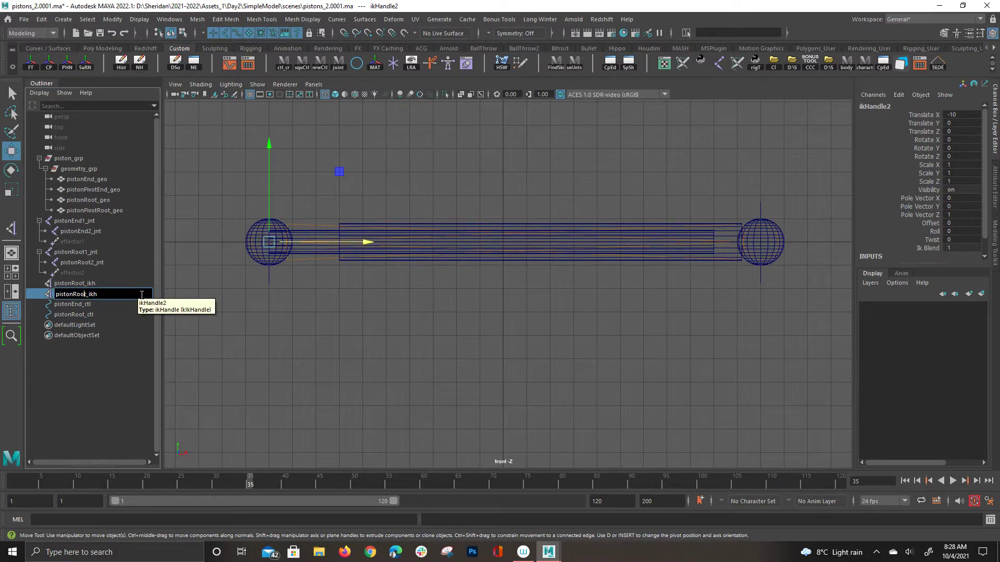
pyautogui.press('Delete')
pyautogui.press('Delete')
pyautogui.press('Delete')
pyautogui.press('Delete')
pyautogui.write('End')
pyautogui.press('Return')
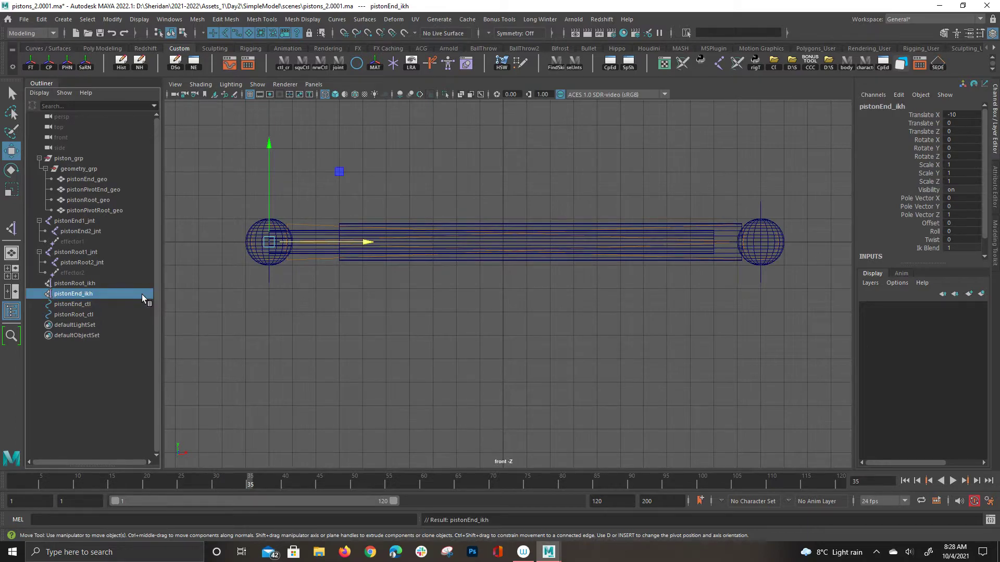
pyautogui.click(233, 149)
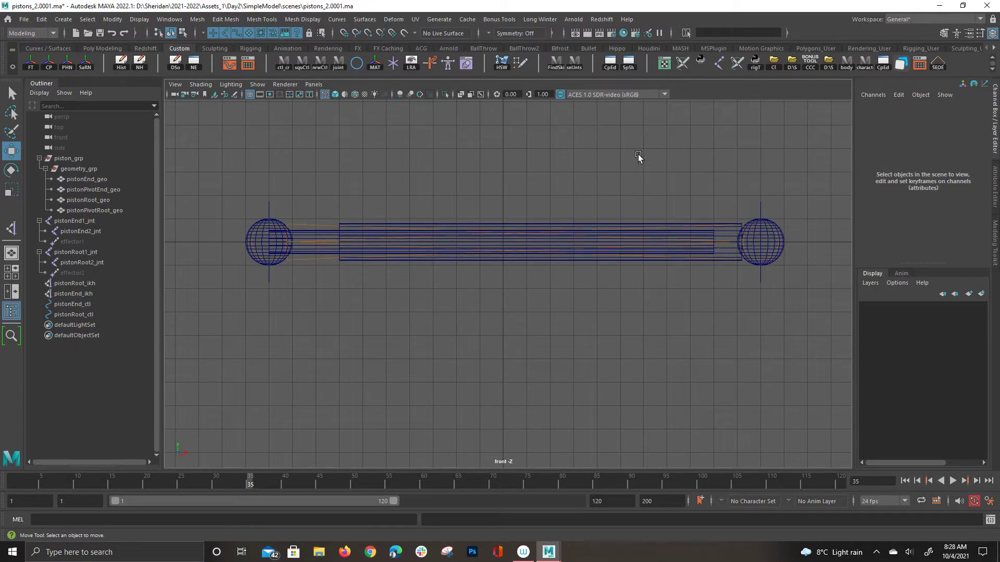
# Parent pistonEnd_ikh under the pistonEnd_ctl curve in the perspective view.
pyautogui.press('space')
pyautogui.press('space')
pyautogui.moveTo(392, 303)
pyautogui.keyDown('alt'); pyautogui.mouseDown()
pyautogui.moveTo(334, 319)
pyautogui.moveTo(723, 305)
pyautogui.moveTo(478, 330)
pyautogui.moveTo(385, 302)
pyautogui.mouseUp(); pyautogui.keyUp('alt')
pyautogui.press('space')
pyautogui.press('space')
pyautogui.moveTo(283, 173); pyautogui.dragTo(485, 446)
pyautogui.keyDown('alt'); pyautogui.moveTo(416, 364); pyautogui.dragTo(380, 349); pyautogui.keyUp('alt')
pyautogui.press('q')
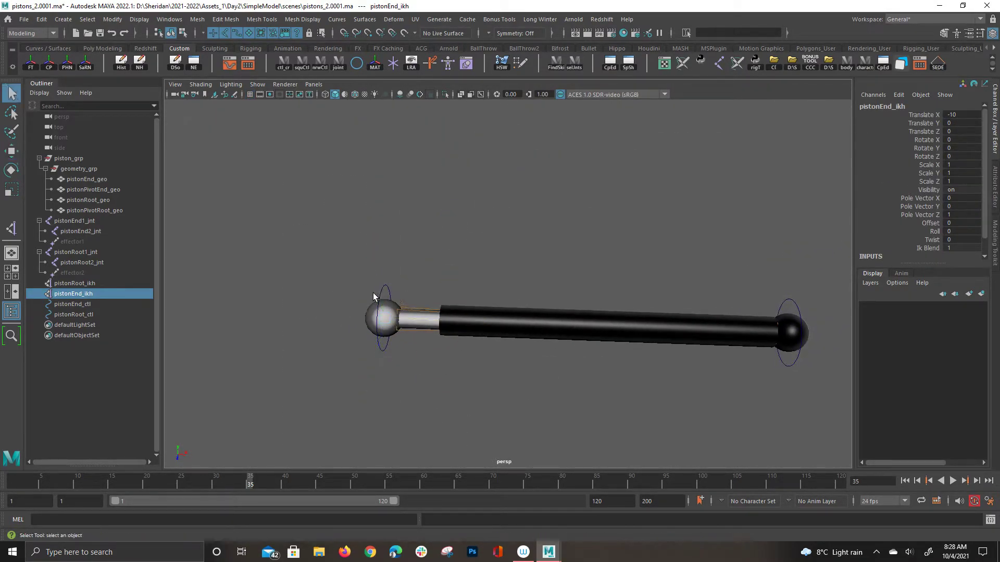
pyautogui.keyDown('shift'); pyautogui.click(379, 296); pyautogui.keyUp('shift')
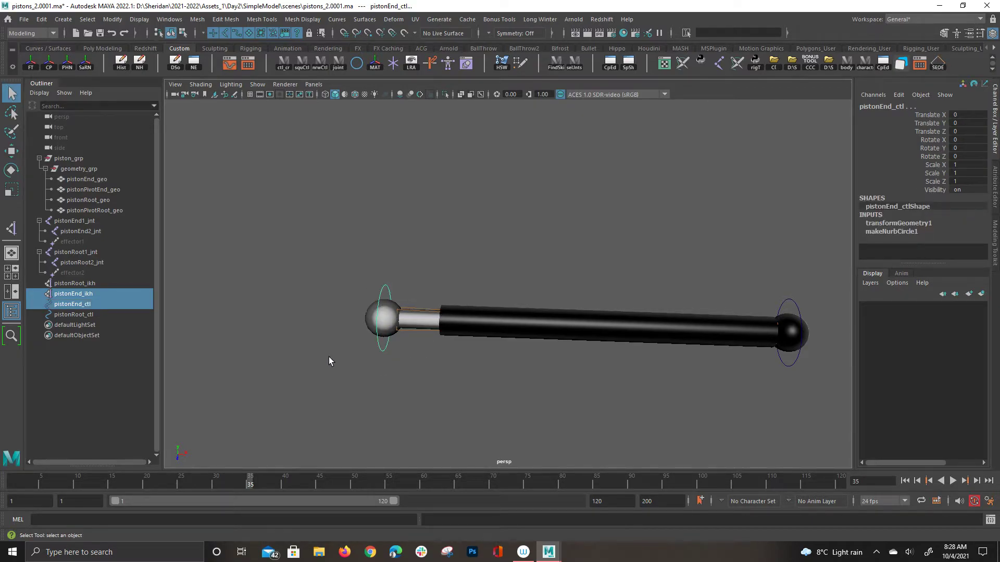
pyautogui.press('p')
# Parent pistonRoot_ikh under the pistonRoot_ctl curve.
pyautogui.keyDown('alt'); pyautogui.moveTo(819, 379); pyautogui.dragTo(647, 368, button='middle'); pyautogui.keyUp('alt')
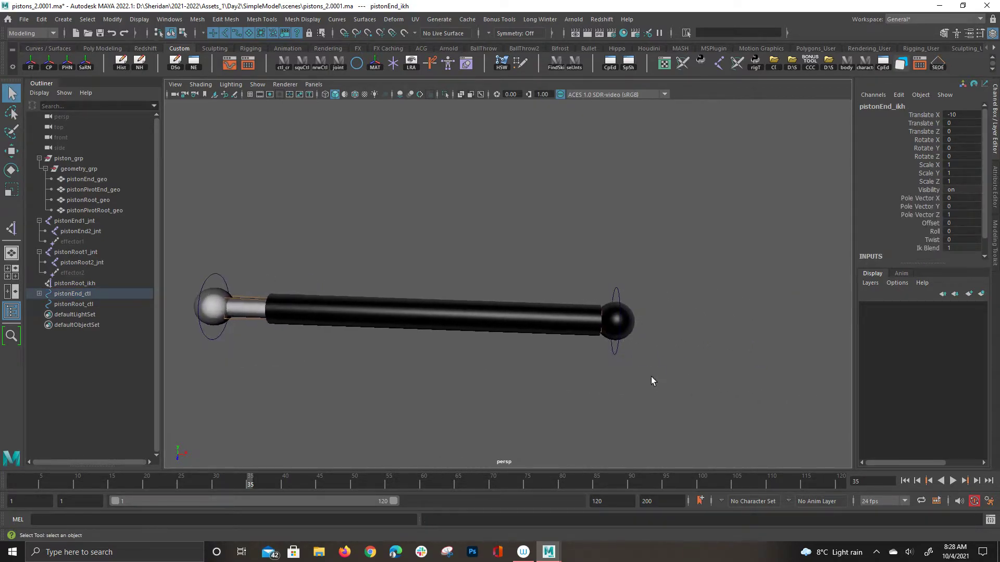
pyautogui.moveTo(546, 207); pyautogui.dragTo(725, 398)
pyautogui.click(573, 229)
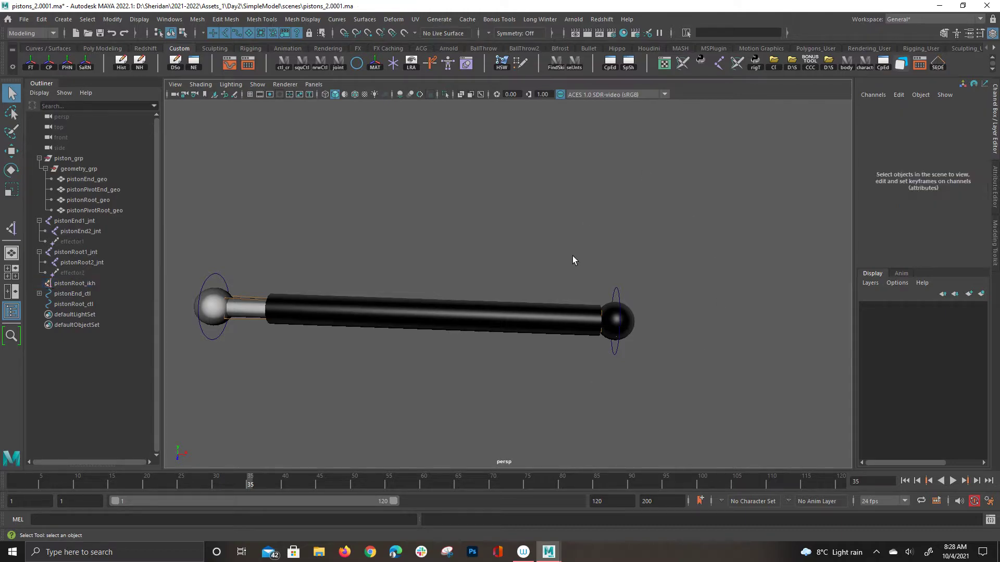
pyautogui.moveTo(367, 165); pyautogui.dragTo(723, 388)
pyautogui.press('4')
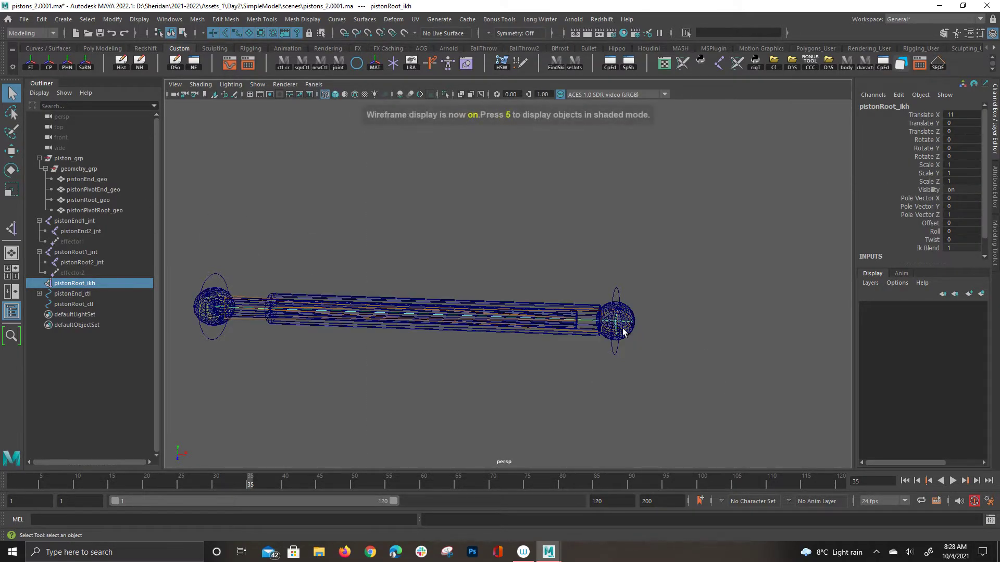
pyautogui.press('6')
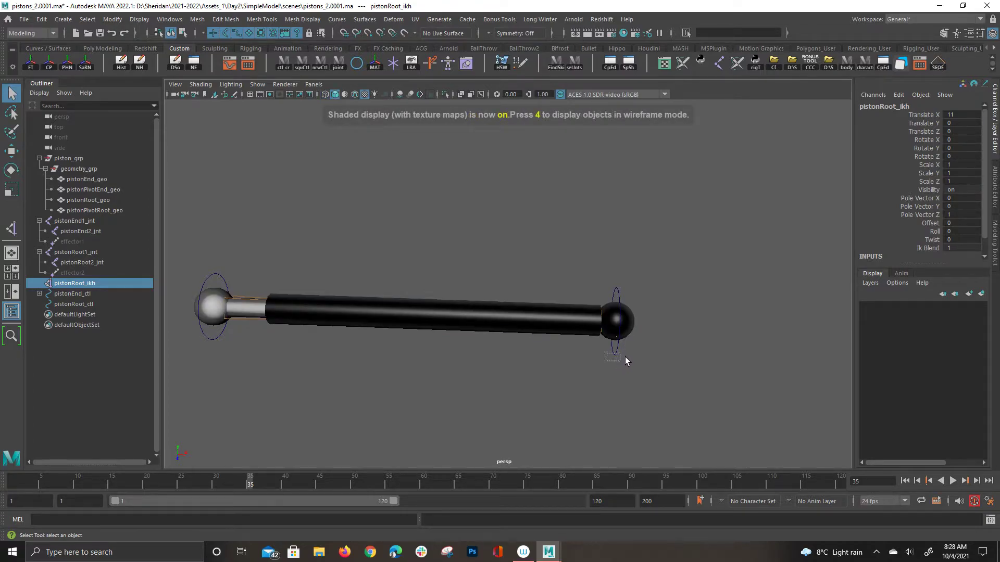
pyautogui.keyDown('shift'); pyautogui.moveTo(625, 356); pyautogui.dragTo(628, 356); pyautogui.keyUp('shift')
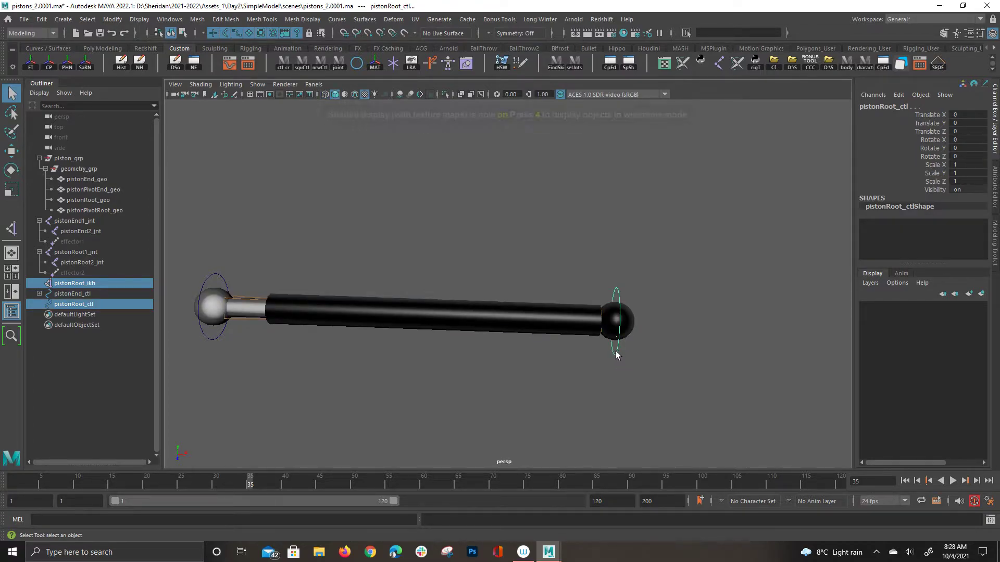
pyautogui.press('p')
# Test the Root control by moving pistonRoot_ctl up about 8.18 units in Y, undo the move and clear the selection.
pyautogui.click(620, 355)
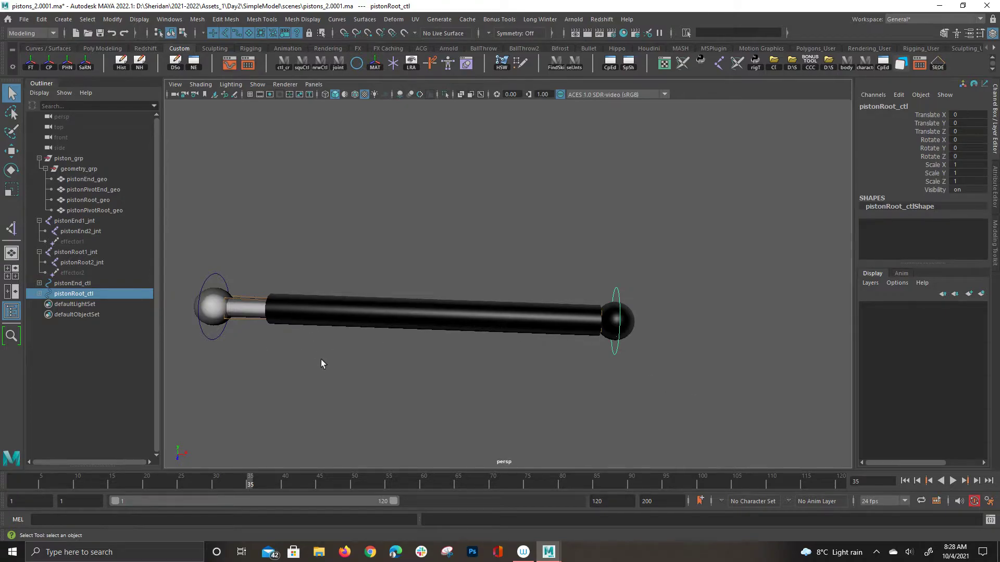
pyautogui.keyDown('alt'); pyautogui.moveTo(326, 374); pyautogui.dragTo(307, 305); pyautogui.keyUp('alt')
pyautogui.moveTo(397, 333); pyautogui.dragTo(418, 262)
pyautogui.press('w')
pyautogui.moveTo(352, 255)
pyautogui.mouseDown()
pyautogui.moveTo(398, 124)
pyautogui.moveTo(310, 238)
pyautogui.moveTo(338, 192)
pyautogui.moveTo(353, 249)
pyautogui.moveTo(384, 119)
pyautogui.moveTo(358, 249)
pyautogui.mouseUp()
pyautogui.click(701, 234)
pyautogui.moveTo(703, 226); pyautogui.dragTo(646, 98)
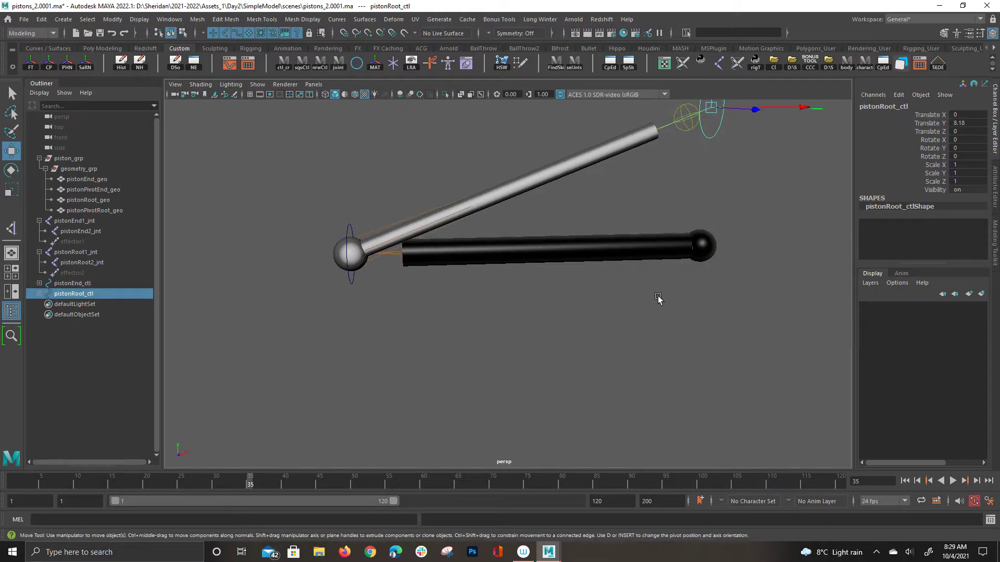
pyautogui.hotkey('ctrl', 'z')
pyautogui.click(447, 345)
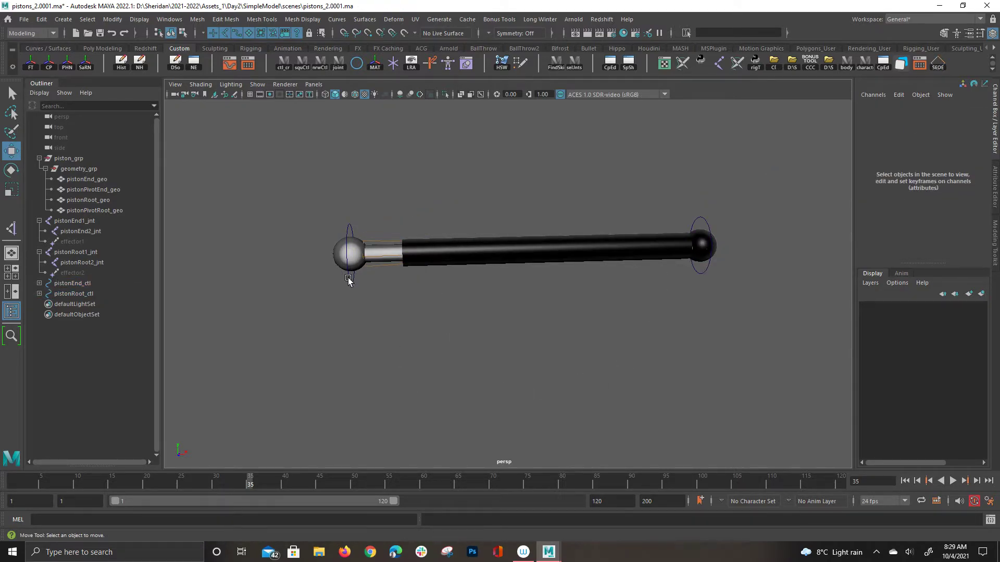
# Parent the pistonEnd1_jnt joint under the pistonEnd_ctl curve.
pyautogui.click(376, 265)
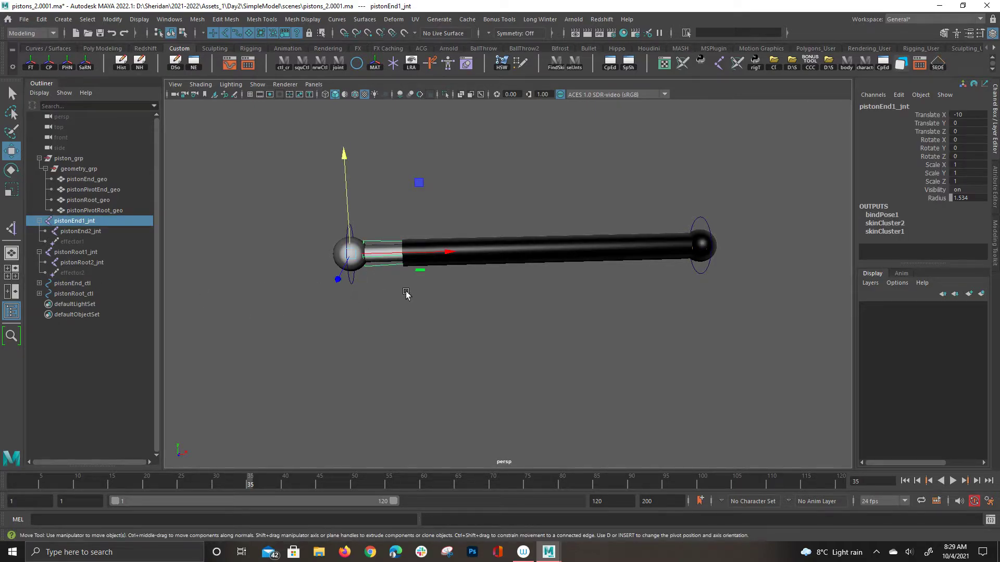
pyautogui.keyDown('alt'); pyautogui.moveTo(420, 317); pyautogui.dragTo(591, 346, button='middle'); pyautogui.keyUp('alt')
pyautogui.keyDown('alt'); pyautogui.moveTo(590, 346); pyautogui.dragTo(714, 360, button='right'); pyautogui.keyUp('alt')
pyautogui.keyDown('alt'); pyautogui.moveTo(714, 360); pyautogui.dragTo(646, 320, button='middle'); pyautogui.keyUp('alt')
pyautogui.press('q')
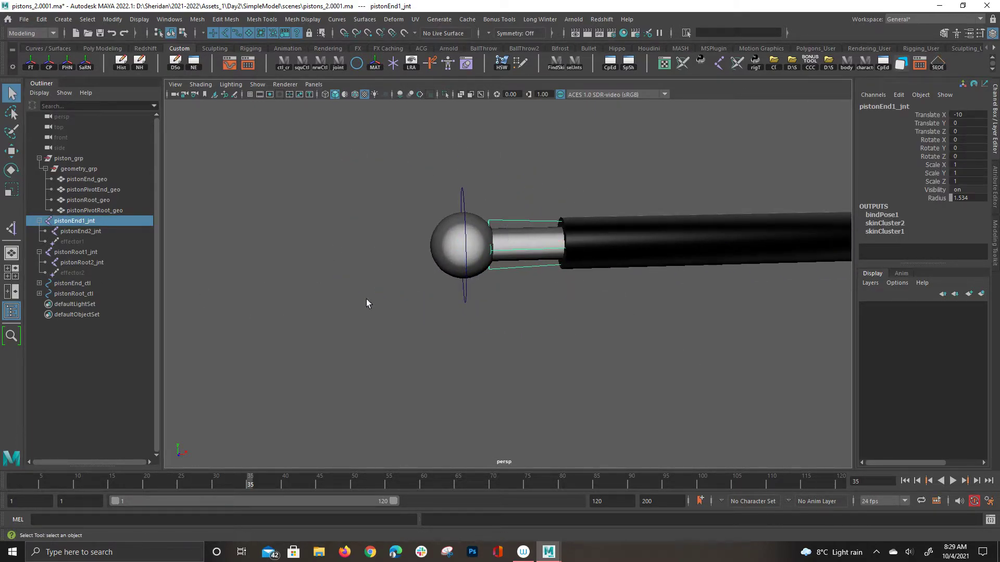
pyautogui.keyDown('shift'); pyautogui.click(464, 299); pyautogui.keyUp('shift')
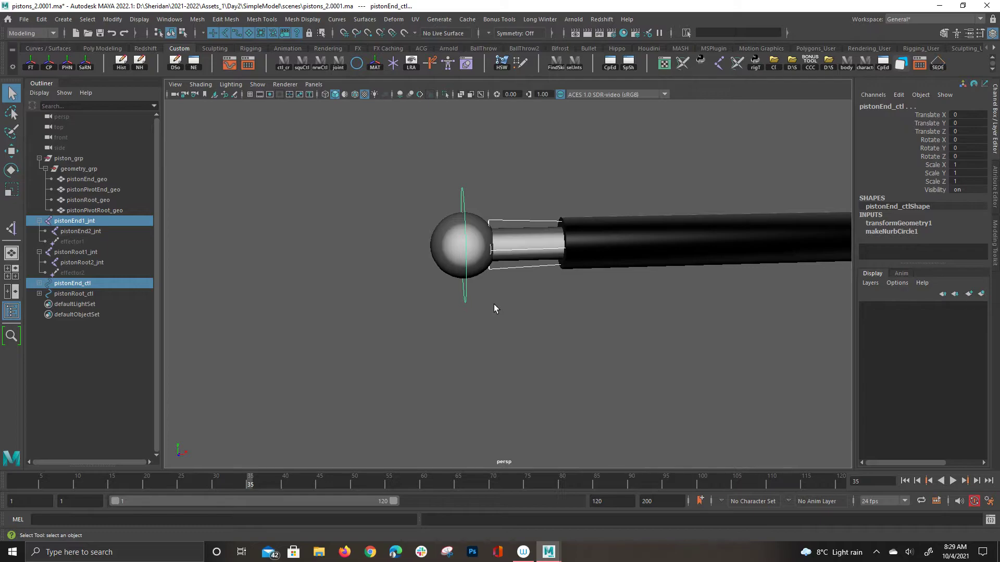
pyautogui.press('p')
# Parent the pistonRoot1_jnt joint under the pistonRoot_ctl curve.
pyautogui.keyDown('alt'); pyautogui.moveTo(753, 307); pyautogui.dragTo(197, 351); pyautogui.keyUp('alt')
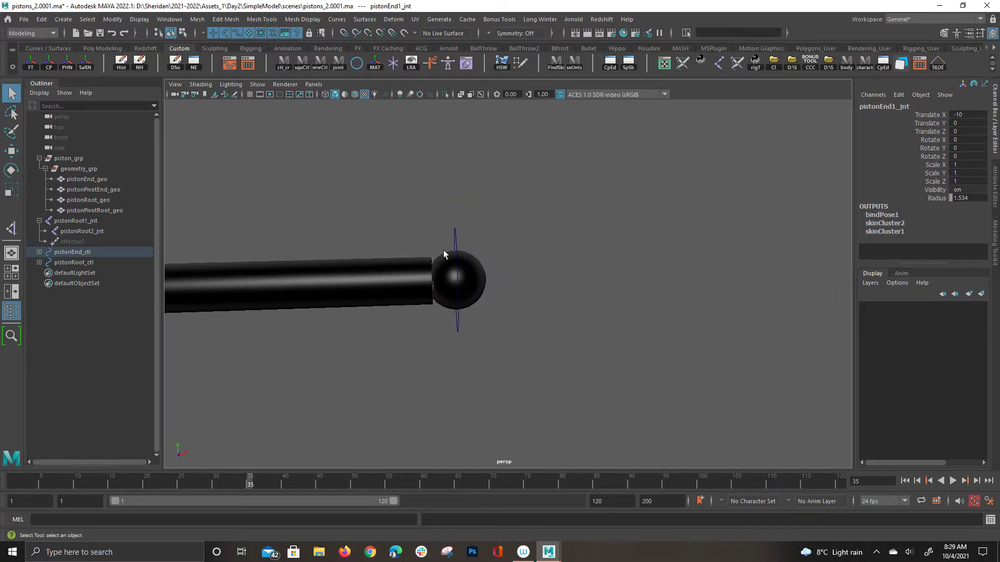
pyautogui.click(427, 269)
pyautogui.keyDown('shift'); pyautogui.click(456, 242); pyautogui.keyUp('shift')
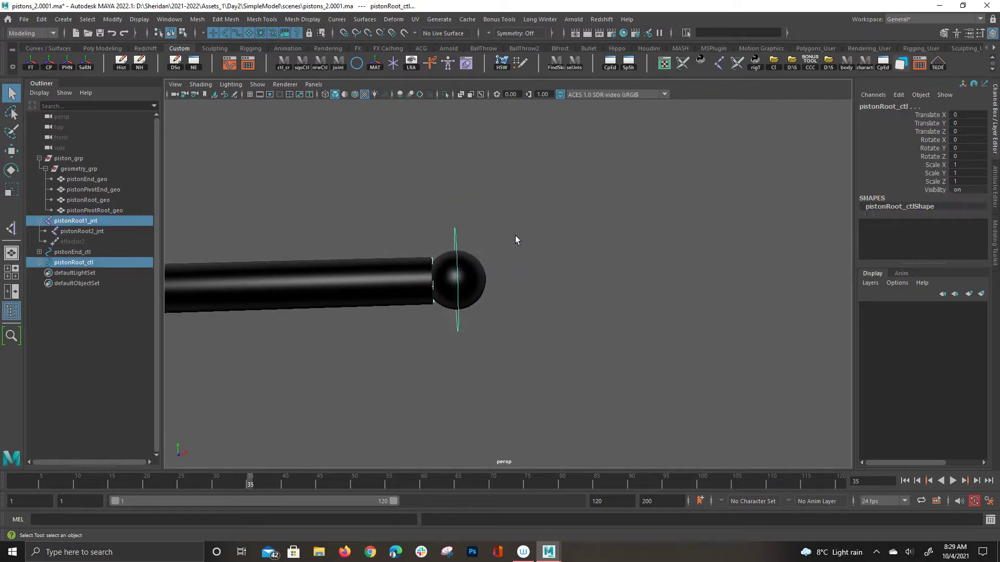
pyautogui.press('p')
# Test the finished piston by moving pistonEnd_ctl, undo the move and clear the selection.
pyautogui.click(343, 329)
pyautogui.keyDown('alt'); pyautogui.moveTo(343, 329); pyautogui.dragTo(206, 281); pyautogui.keyUp('alt')
pyautogui.press('w')
pyautogui.hotkey('ctrl', 'z')
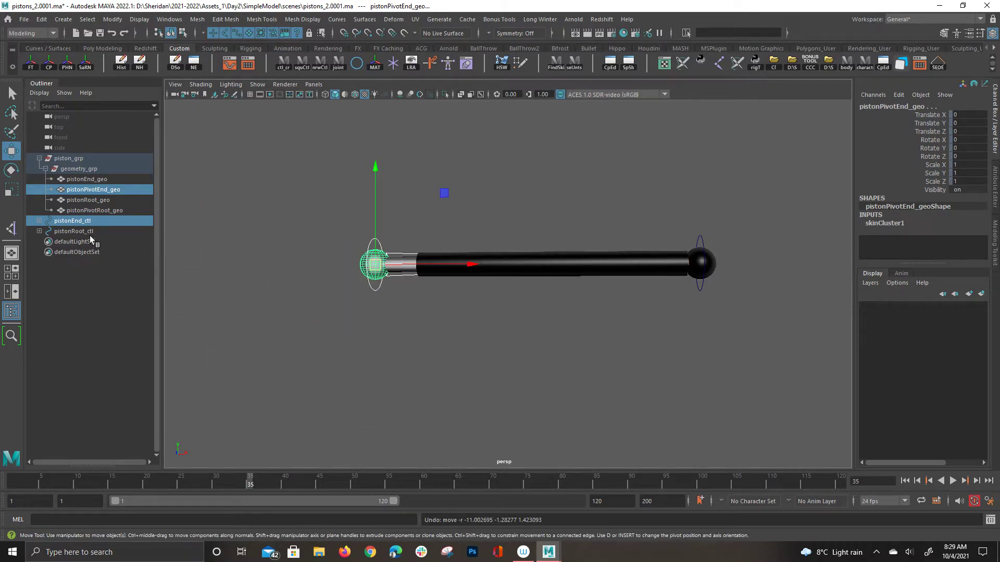
pyautogui.click(250, 133)
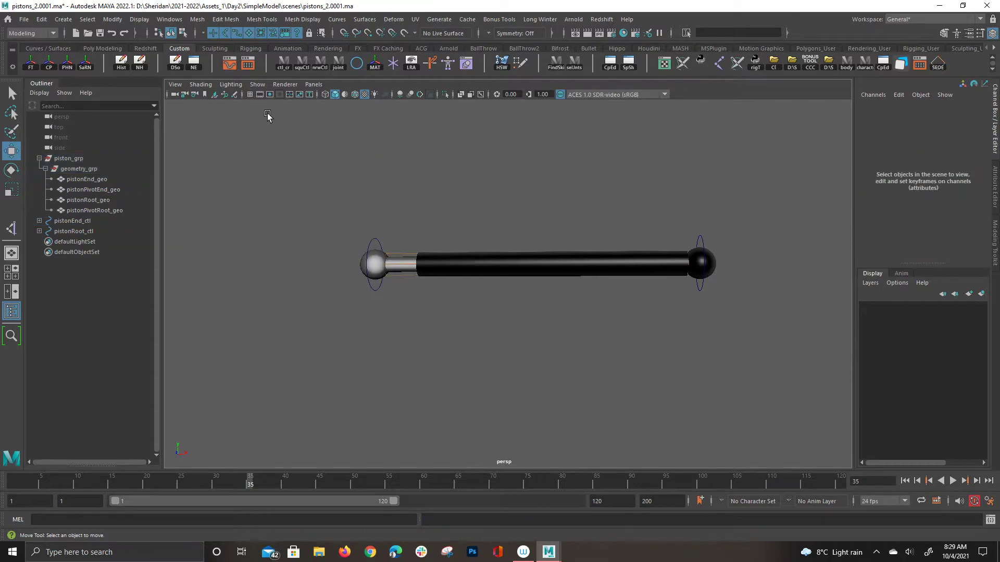
# Group the pistonEnd_ctl and pistonRoot_ctl hierarchies together and name the group rig_grp.
pyautogui.click(41, 160)
pyautogui.click(44, 159)
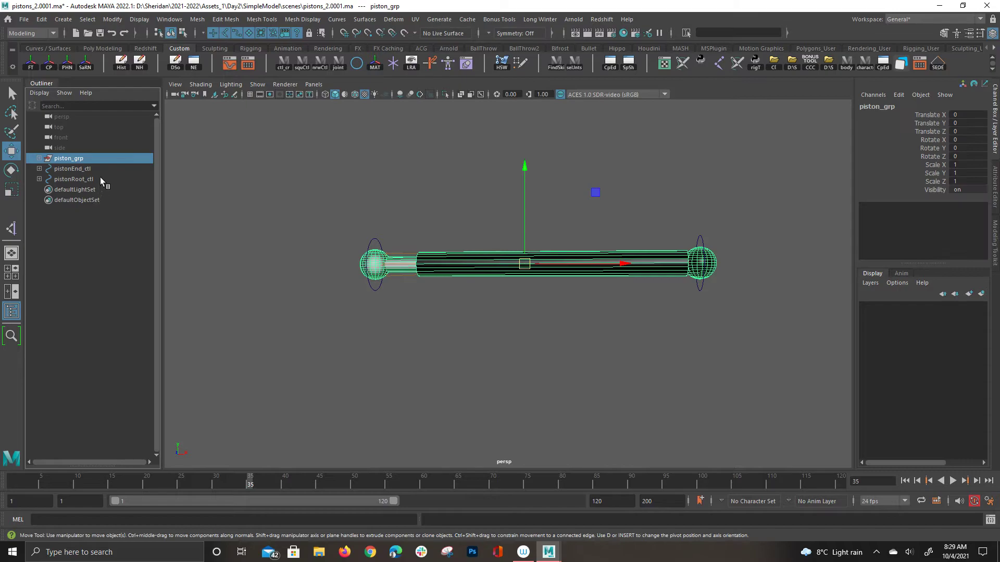
pyautogui.moveTo(99, 172); pyautogui.dragTo(98, 182)
pyautogui.hotkey('ctrl', 'g')
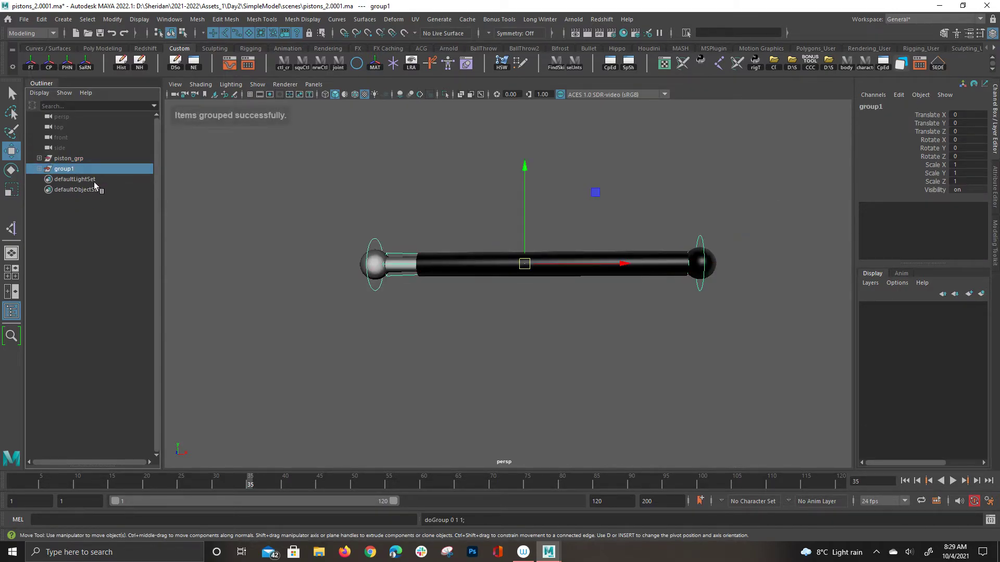
pyautogui.doubleClick(91, 169)
pyautogui.write('rig_grp')
pyautogui.press('Return')
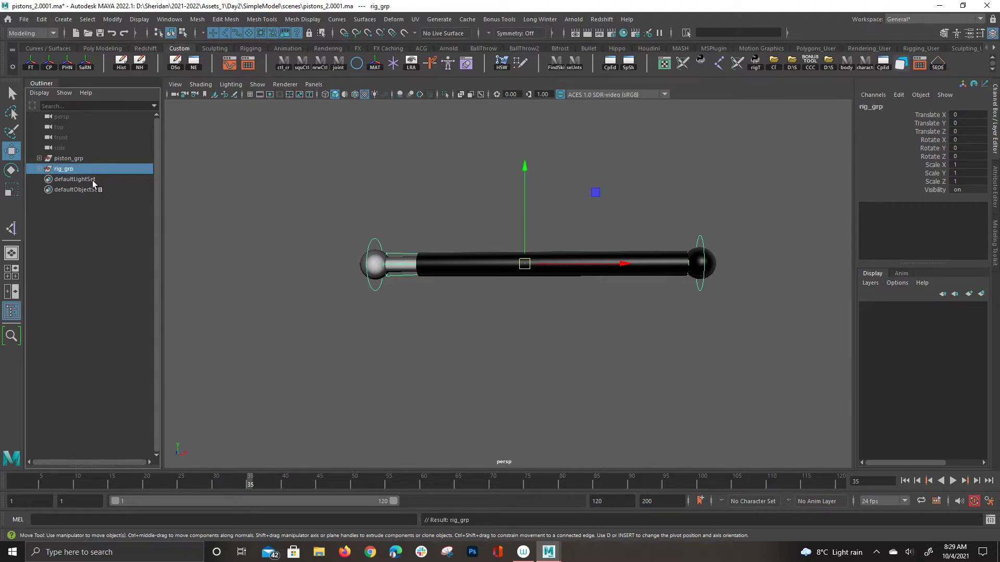
# Parent rig_grp under piston_grp alongside geometry_grp.
pyautogui.click(39, 158)
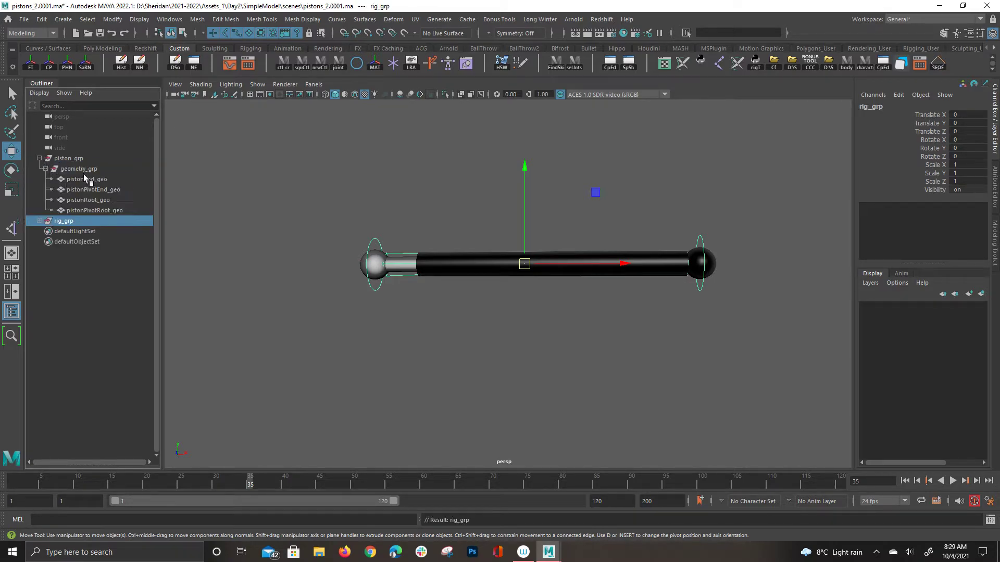
pyautogui.click(45, 168)
pyautogui.click(67, 170)
pyautogui.click(72, 183)
pyautogui.click(73, 182)
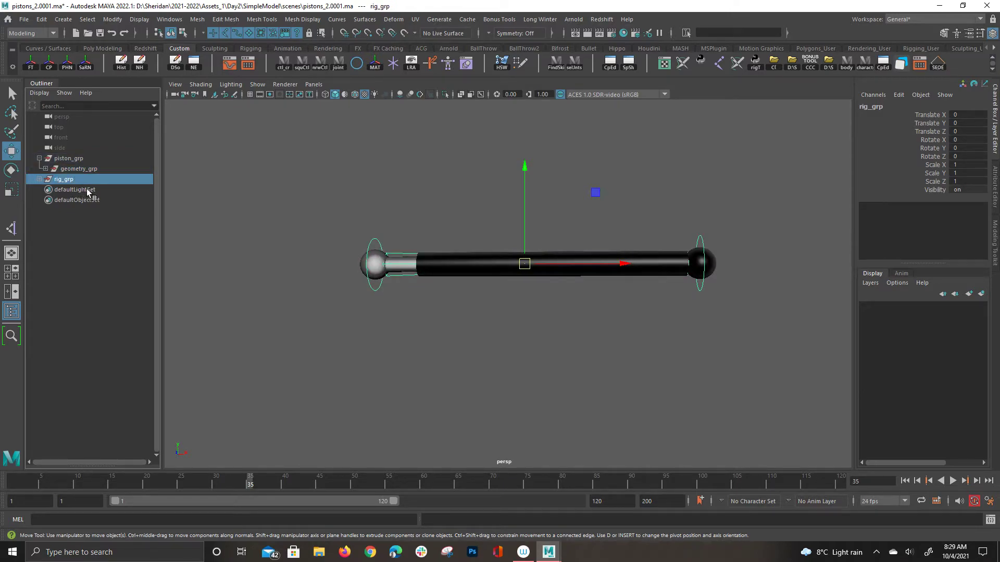
pyautogui.moveTo(87, 192); pyautogui.dragTo(144, 185, button='middle')
# Test the combined hierarchy by moving piston_grp up about 4.07 units in Y, and undo the move.
pyautogui.click(101, 163)
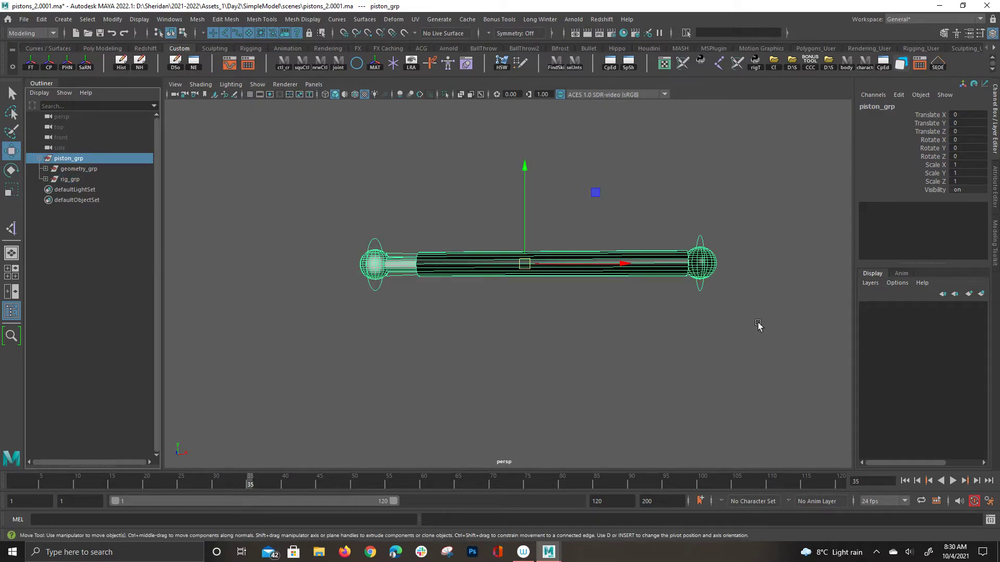
pyautogui.moveTo(531, 228); pyautogui.dragTo(533, 162)
pyautogui.hotkey('ctrl', 'z')
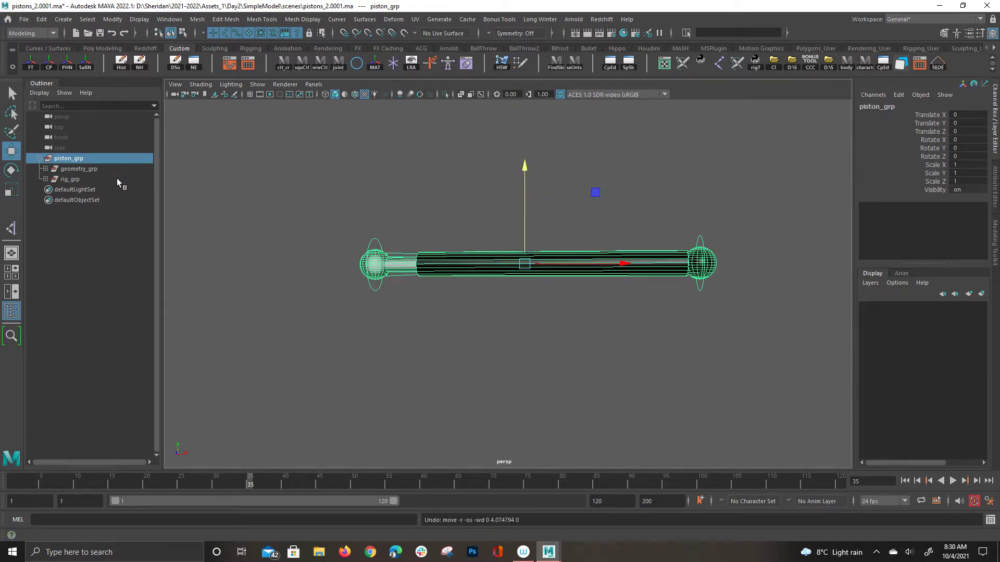
# Check which meshes geometry_grp contains and open its transform attributes with the Inherits Transform option.
pyautogui.click(97, 170)
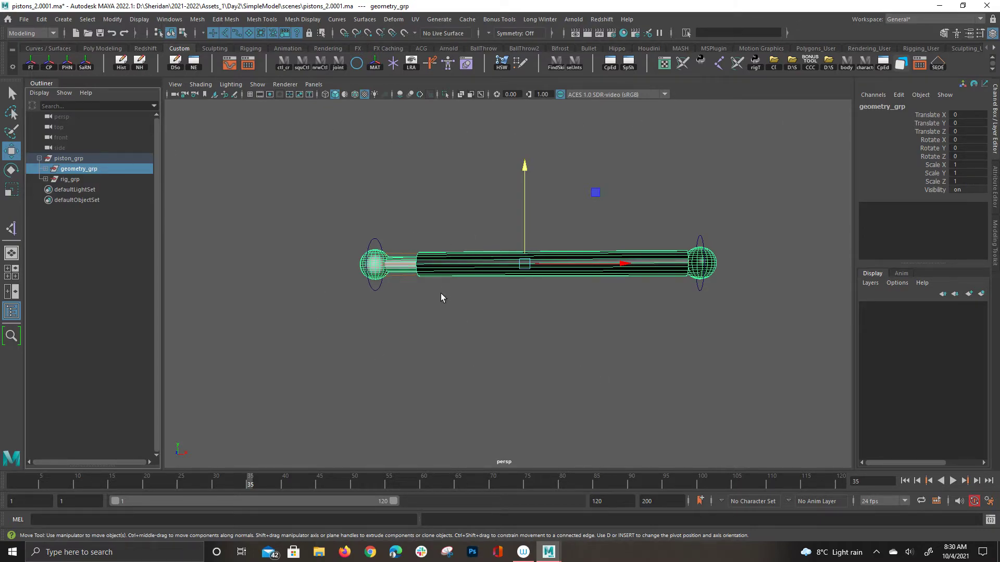
pyautogui.click(46, 169)
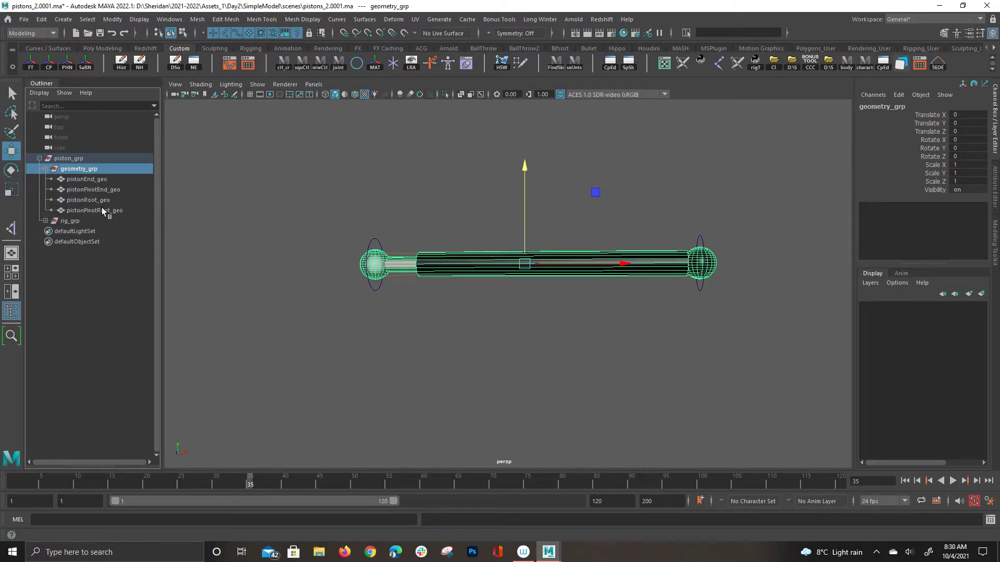
pyautogui.click(46, 169)
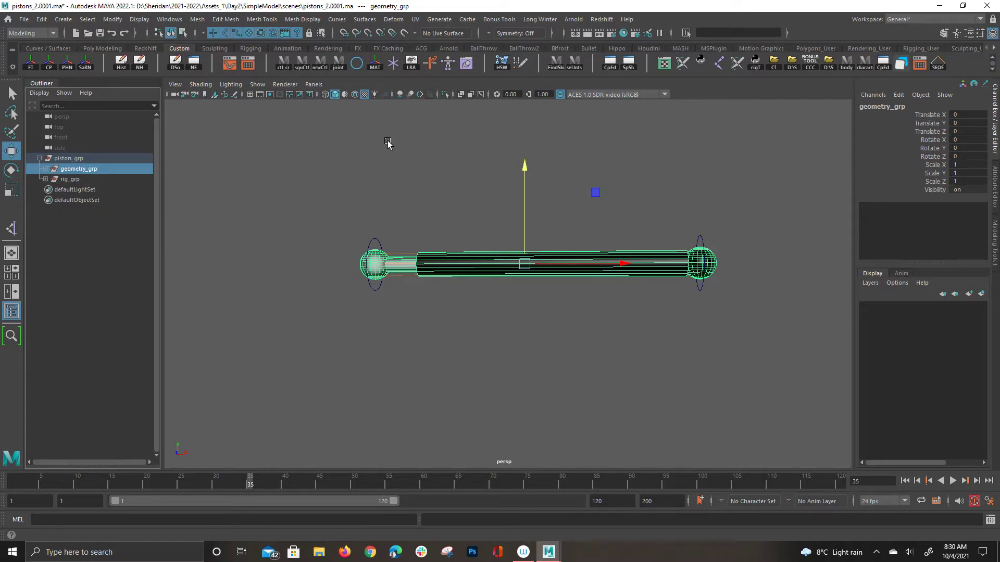
pyautogui.hotkey('ctrl', 'a')
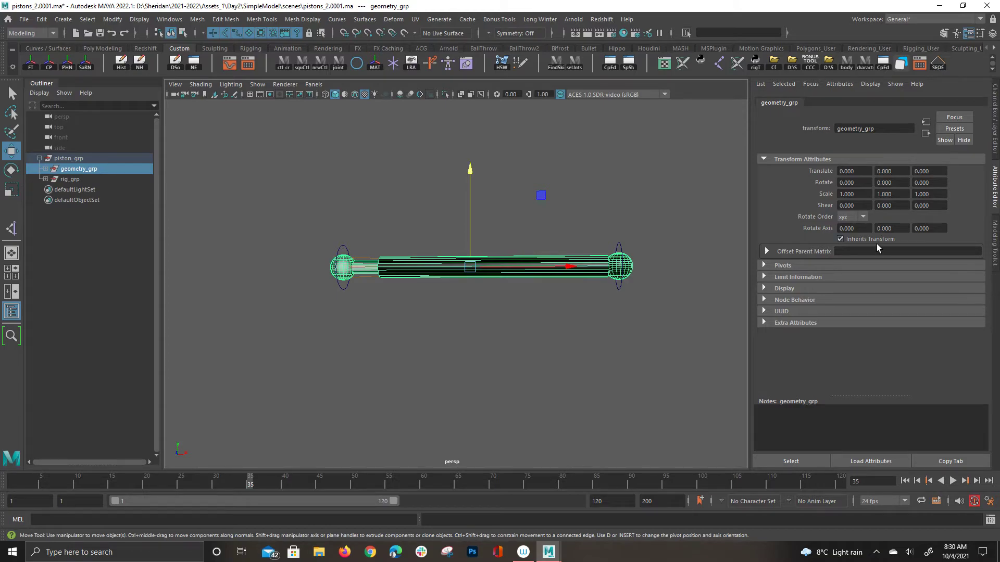
# Test piston_grp again by moving it freely about 4.37 in X and 3.73 in Y, and undo the move.
pyautogui.click(222, 207)
pyautogui.click(61, 158)
pyautogui.moveTo(472, 270); pyautogui.dragTo(535, 216)
pyautogui.hotkey('ctrl', 'z')
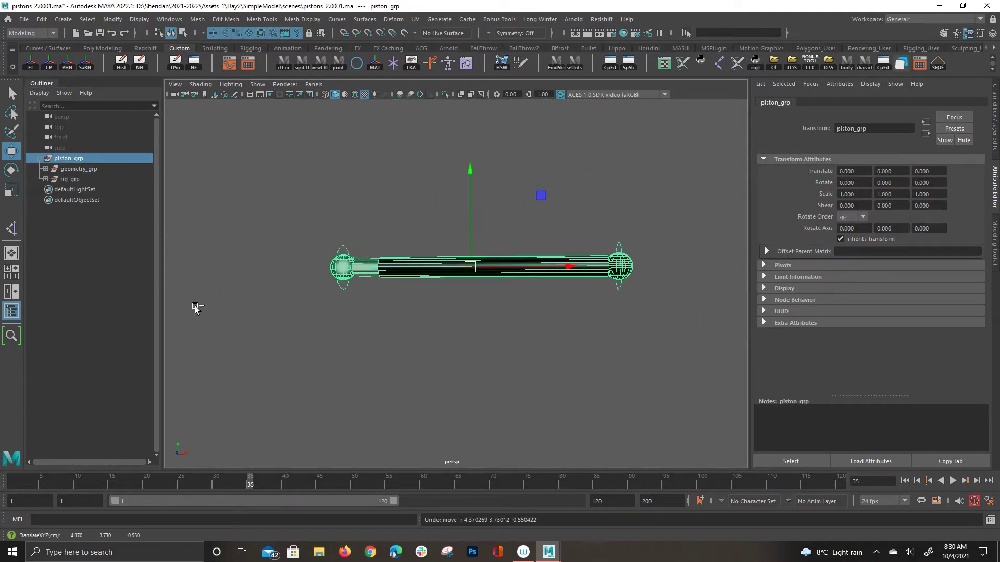
# Duplicate piston_grp once using Duplicate Special with Duplicate input graph enabled, and raise the copy about 4.02 units in Y.
pyautogui.click(50, 20)
pyautogui.moveTo(172, 159)
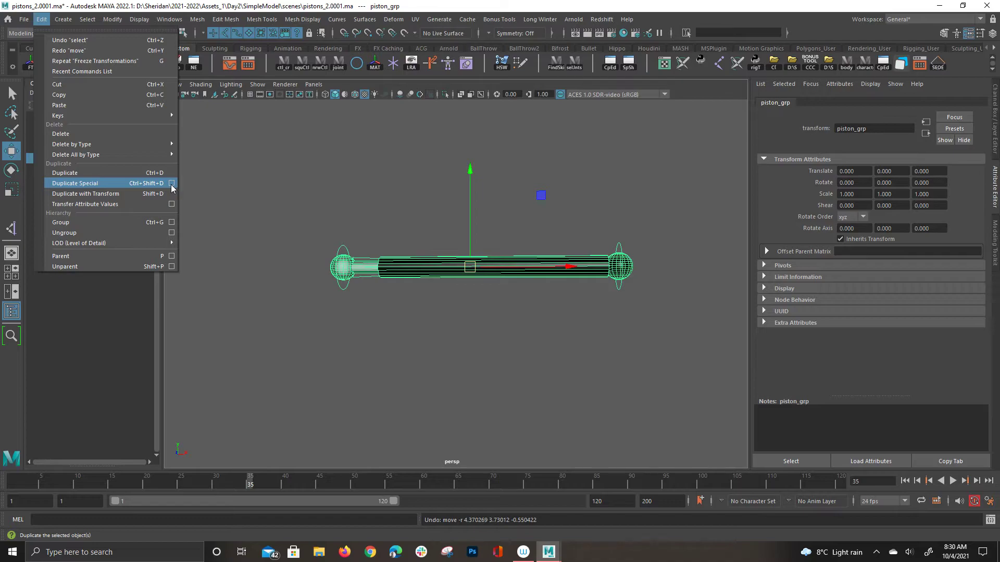
pyautogui.click(171, 183)
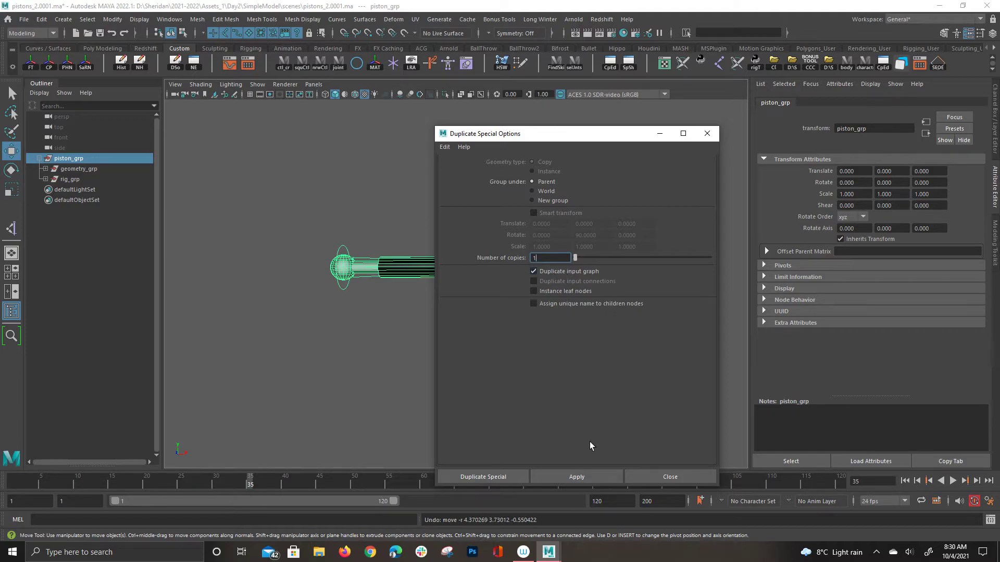
pyautogui.click(495, 478)
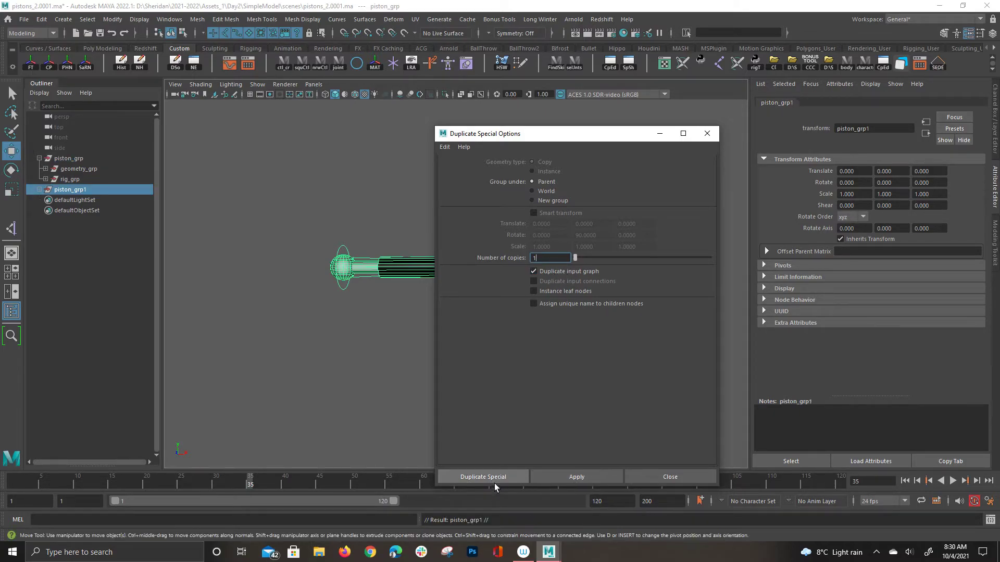
pyautogui.moveTo(479, 173); pyautogui.dragTo(478, 119)
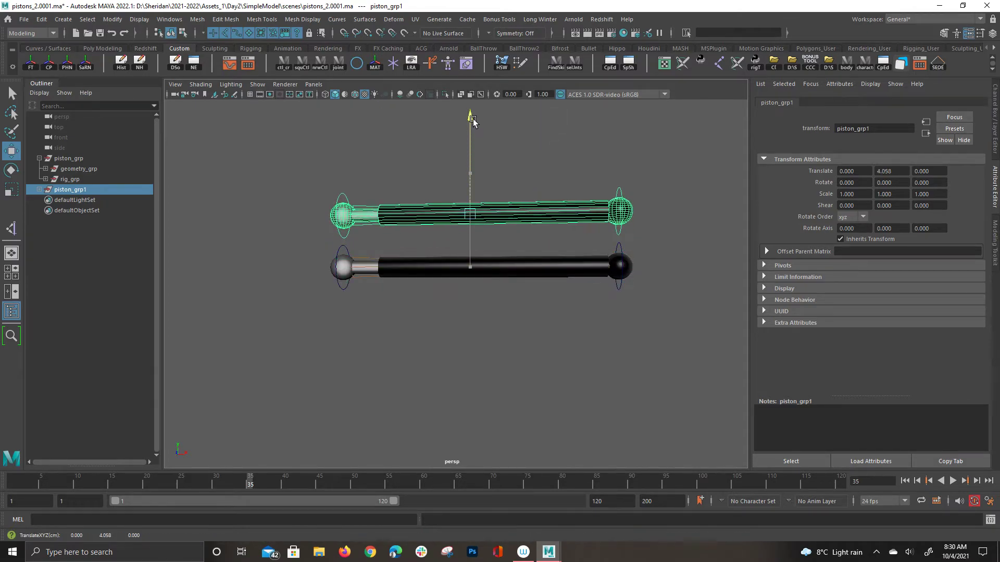
# Duplicate both piston groups together with the same Duplicate Special settings and move the copies down about 7.83 units in Y.
pyautogui.click(122, 159)
pyautogui.keyDown('ctrl'); pyautogui.click(110, 190); pyautogui.keyUp('ctrl')
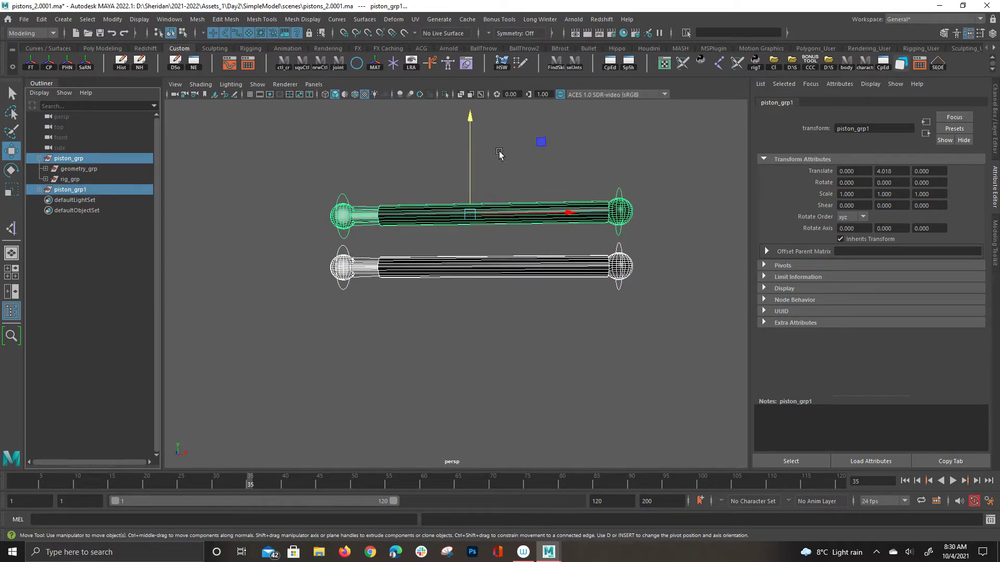
pyautogui.hotkey('ctrl', 'shift', 'd')
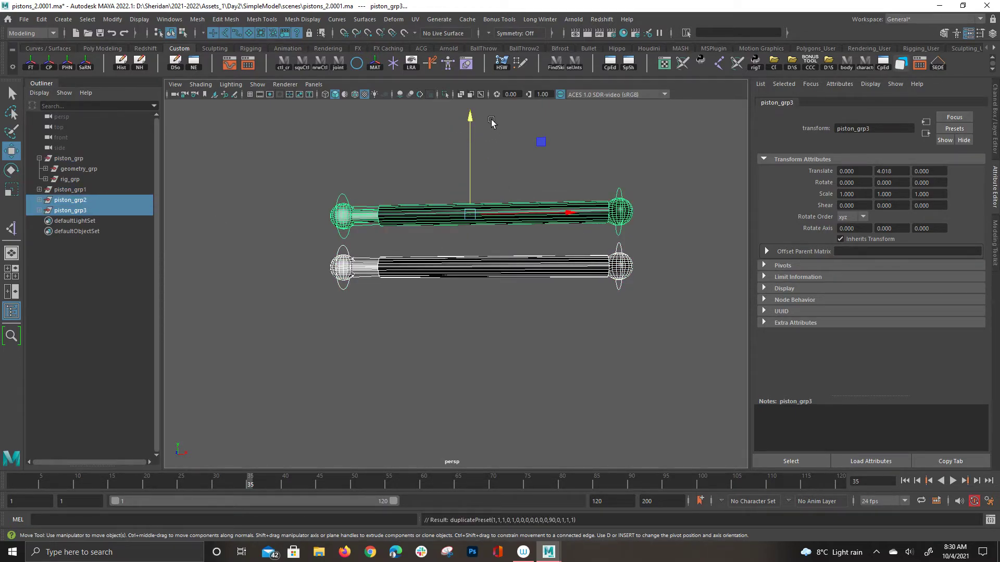
pyautogui.moveTo(489, 121); pyautogui.dragTo(487, 227, button='middle')
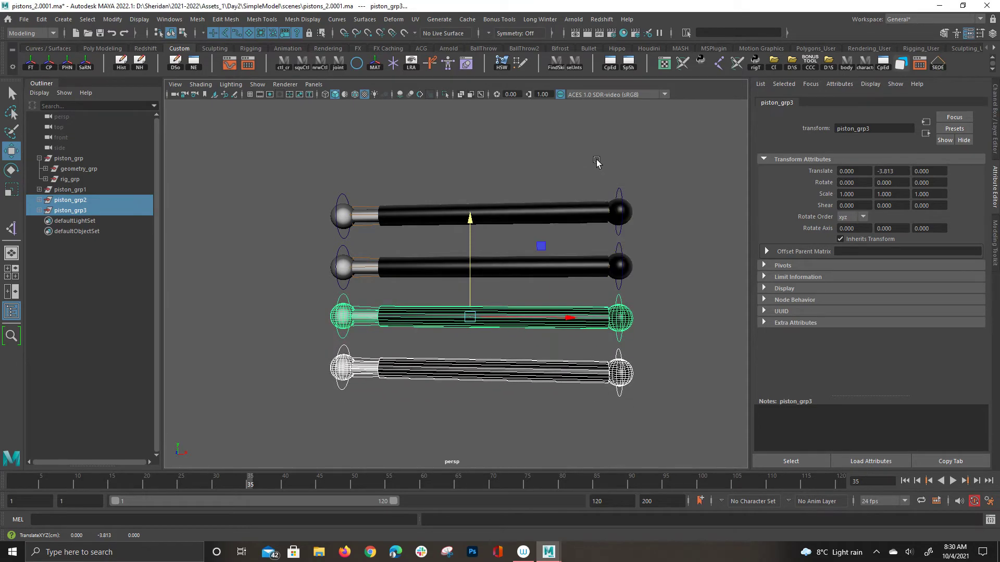
# In the four-view layout, snap piston_grp2 to -4 and piston_grp3 to 4 in Z.
pyautogui.press('space')
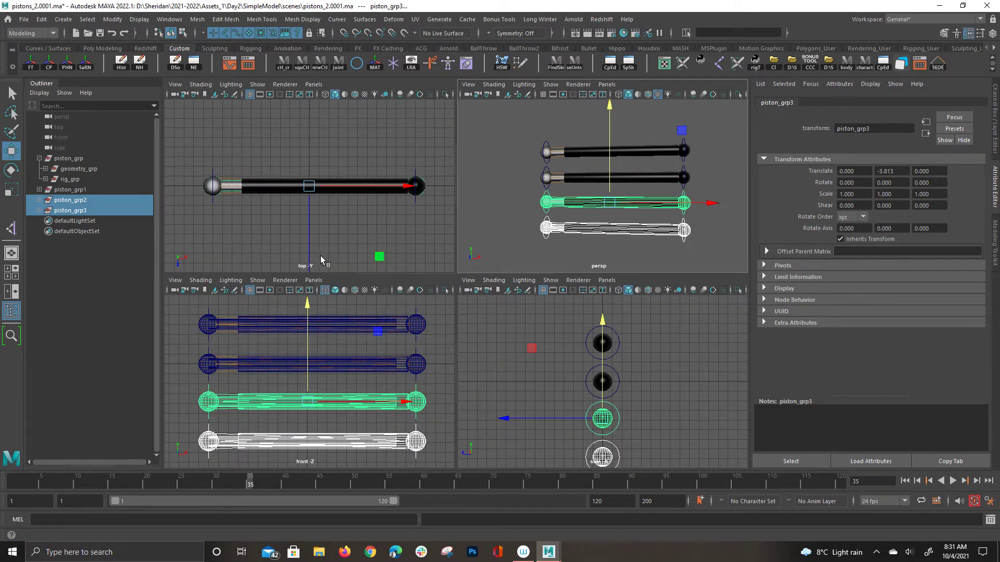
pyautogui.moveTo(316, 238); pyautogui.dragTo(308, 183)
pyautogui.hotkey('ctrl', 'z')
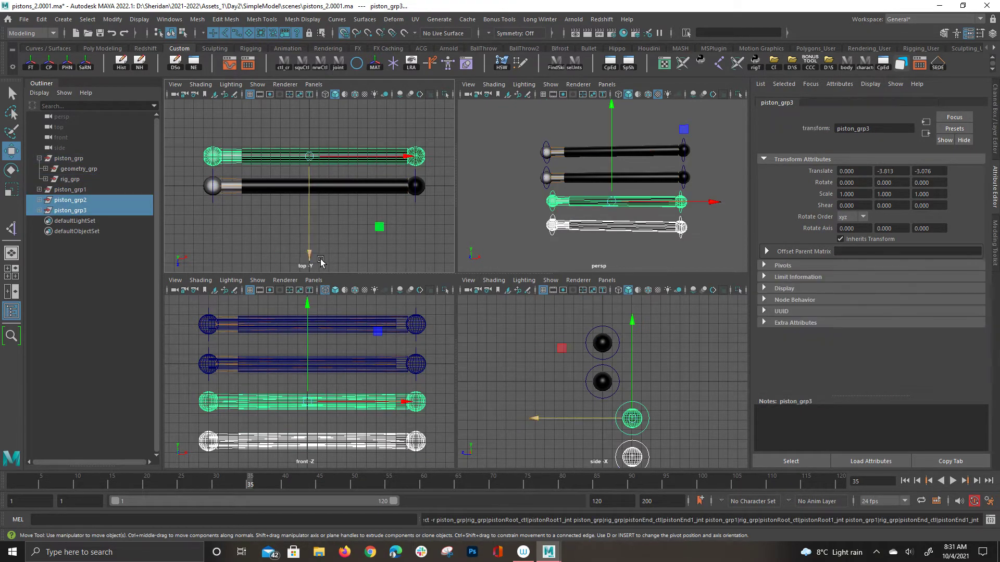
pyautogui.moveTo(314, 255)
pyautogui.mouseDown()
pyautogui.moveTo(320, 150)
pyautogui.moveTo(316, 252)
pyautogui.moveTo(317, 225)
pyautogui.moveTo(315, 236)
pyautogui.mouseUp()
pyautogui.click(70, 209)
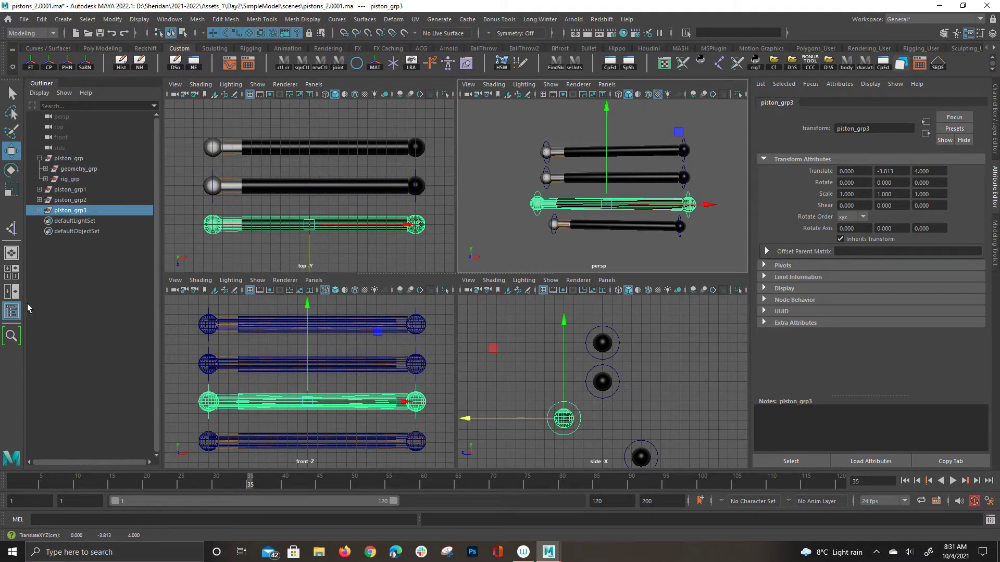
# Set piston_grp2's height to -4 in Y and return to the full perspective view.
pyautogui.keyDown('alt'); pyautogui.moveTo(522, 178); pyautogui.dragTo(679, 177); pyautogui.keyUp('alt')
pyautogui.keyDown('alt'); pyautogui.moveTo(680, 179); pyautogui.dragTo(714, 181, button='right'); pyautogui.keyUp('alt')
pyautogui.keyDown('alt'); pyautogui.moveTo(714, 181); pyautogui.dragTo(700, 193); pyautogui.keyUp('alt')
pyautogui.click(107, 200)
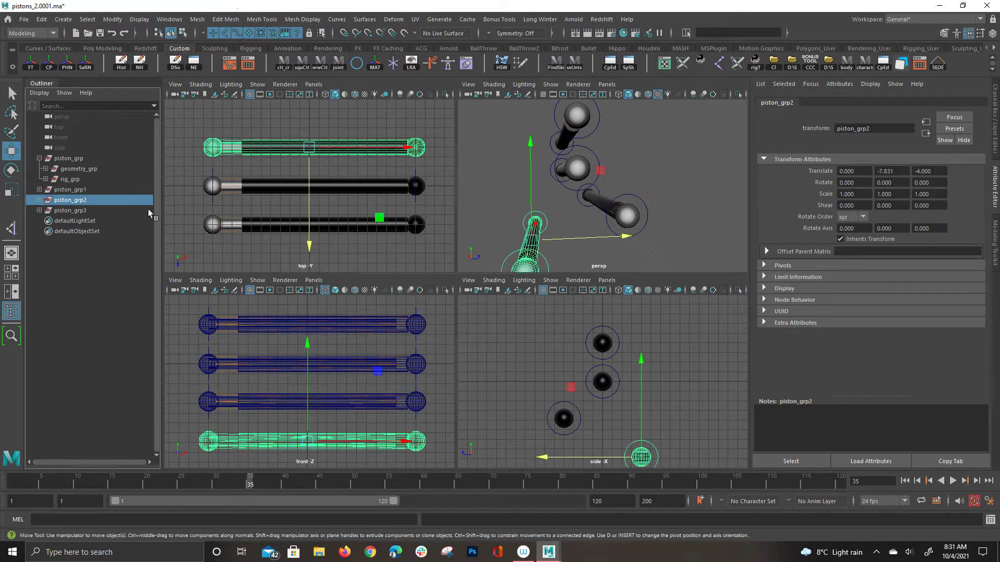
pyautogui.moveTo(310, 354); pyautogui.dragTo(318, 413)
pyautogui.keyDown('alt'); pyautogui.moveTo(625, 156); pyautogui.dragTo(668, 141); pyautogui.keyUp('alt')
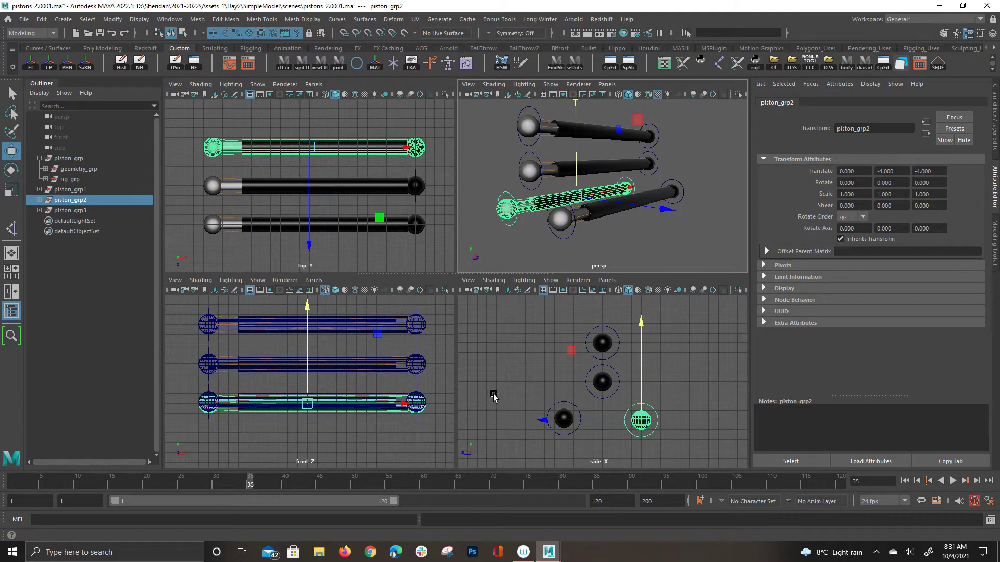
pyautogui.press('space')
pyautogui.keyDown('alt'); pyautogui.moveTo(575, 264); pyautogui.dragTo(677, 273); pyautogui.keyUp('alt')
pyautogui.keyDown('alt'); pyautogui.moveTo(578, 294); pyautogui.dragTo(637, 345); pyautogui.keyUp('alt')
pyautogui.click(585, 358)
pyautogui.press('q')
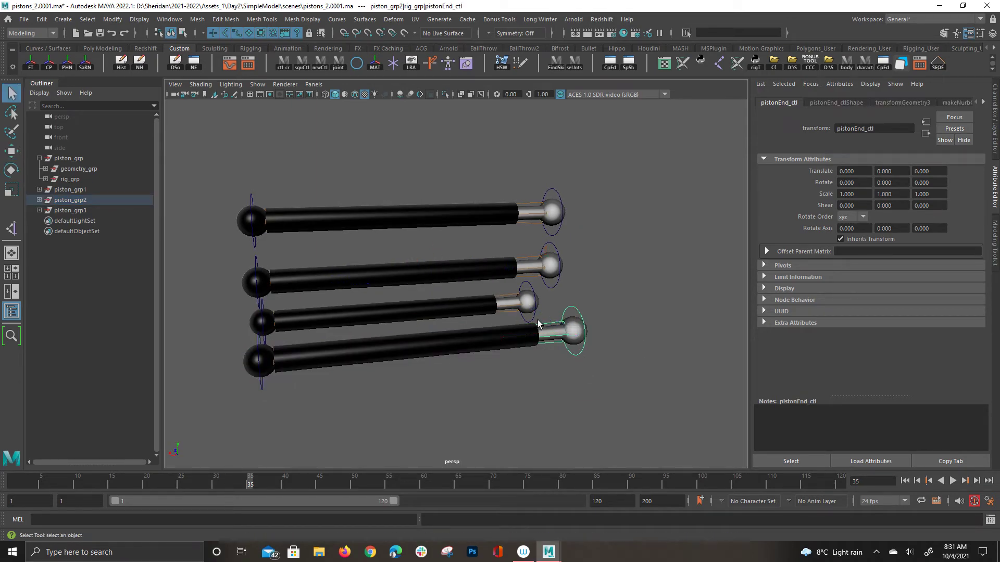
pyautogui.keyDown('shift'); pyautogui.click(532, 291); pyautogui.keyUp('shift')
pyautogui.keyDown('shift'); pyautogui.click(557, 286); pyautogui.keyUp('shift')
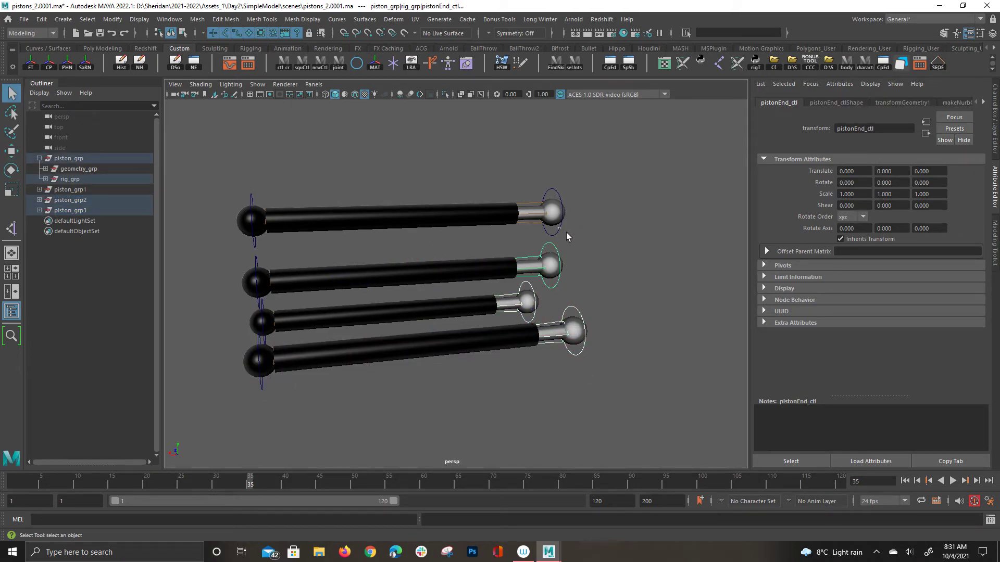
pyautogui.keyDown('shift'); pyautogui.click(565, 233); pyautogui.keyUp('shift')
pyautogui.keyDown('alt'); pyautogui.moveTo(568, 237); pyautogui.dragTo(487, 264); pyautogui.keyUp('alt')
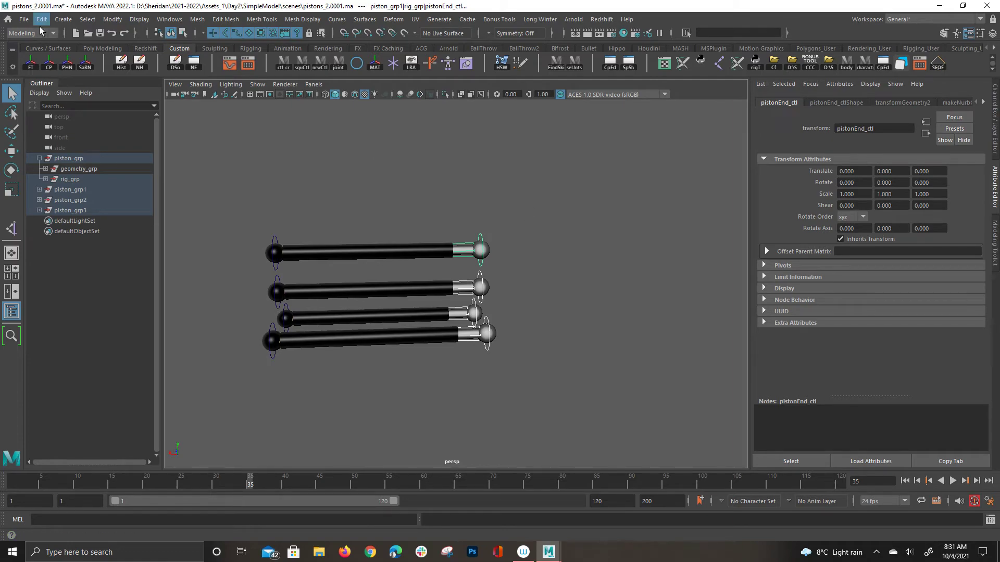
# Create a polygon cube, scale it to about 27.99, and move it to about -13.36 in X at the pistons' End side.
pyautogui.click(102, 48)
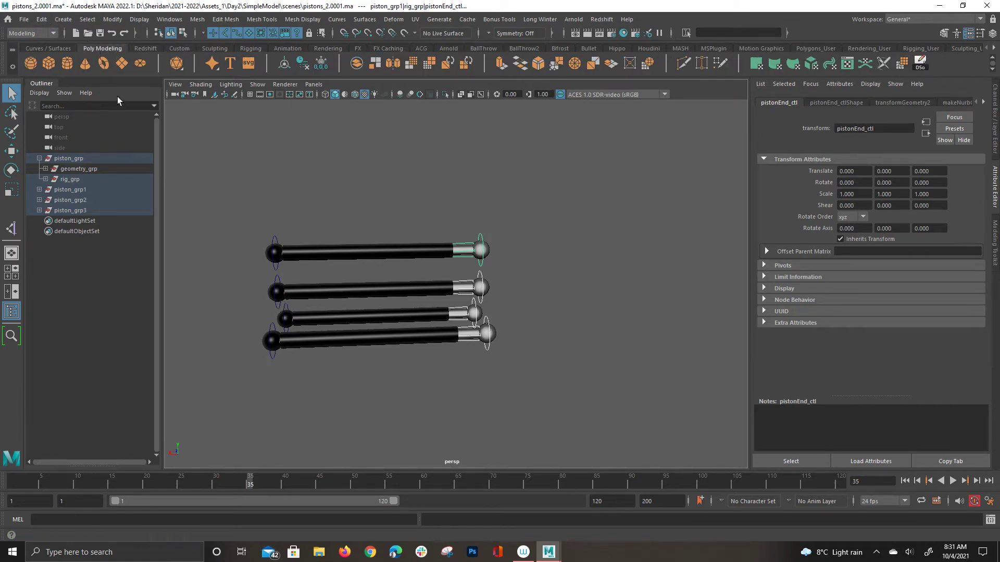
pyautogui.click(49, 64)
pyautogui.press('r')
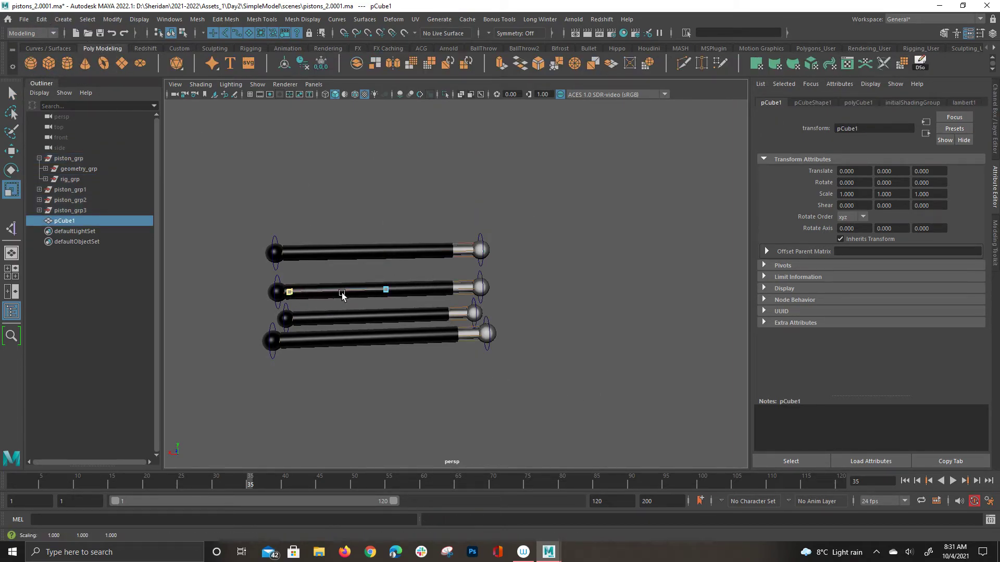
pyautogui.moveTo(385, 290); pyautogui.dragTo(578, 297)
pyautogui.press('w')
pyautogui.moveTo(319, 297); pyautogui.dragTo(136, 296)
# Duplicate the cube and move the copy to about 14.66 in X at the pistons' Root side.
pyautogui.hotkey('ctrl', 'd')
pyautogui.keyDown('alt'); pyautogui.moveTo(727, 273); pyautogui.dragTo(624, 265); pyautogui.keyUp('alt')
pyautogui.keyDown('alt'); pyautogui.moveTo(625, 265); pyautogui.dragTo(506, 252, button='right'); pyautogui.keyUp('alt')
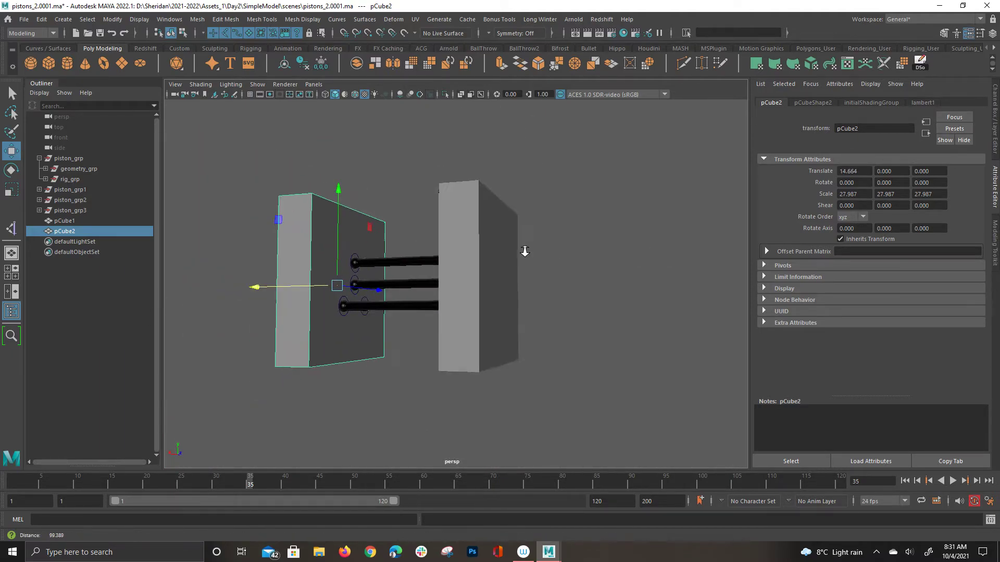
# Thin both cubes along X into flat plates.
pyautogui.keyDown('alt'); pyautogui.moveTo(507, 252); pyautogui.dragTo(489, 304); pyautogui.keyUp('alt')
pyautogui.click(487, 305)
pyautogui.press('r')
pyautogui.moveTo(399, 293); pyautogui.dragTo(315, 295)
pyautogui.click(308, 372)
pyautogui.moveTo(237, 286); pyautogui.dragTo(308, 290)
# Move pCube2 inward toward the Root spheres and pCube1 to about -10.97 in X at the End spheres.
pyautogui.press('w')
pyautogui.moveTo(241, 289); pyautogui.dragTo(272, 292)
pyautogui.click(475, 276)
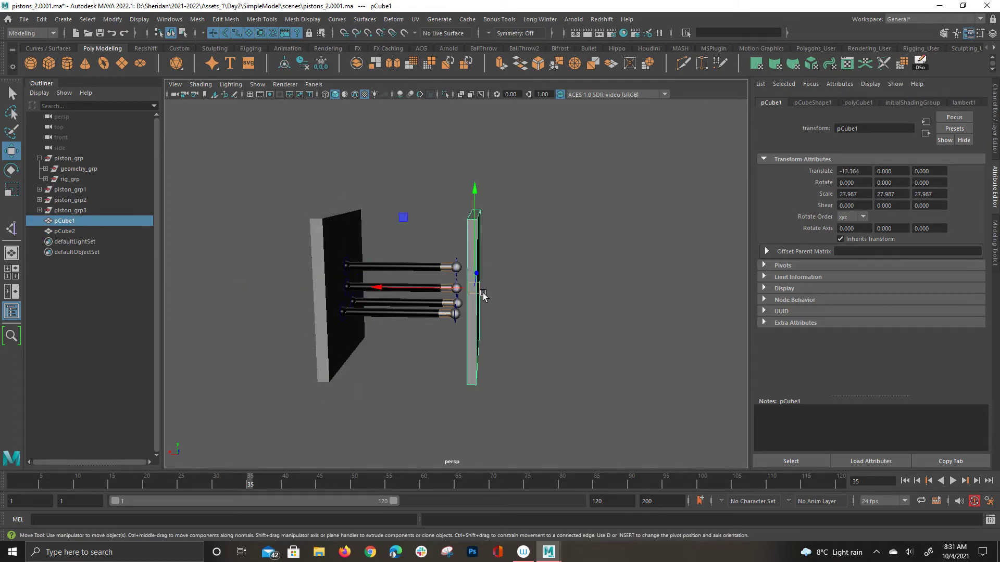
pyautogui.moveTo(453, 295); pyautogui.dragTo(494, 326)
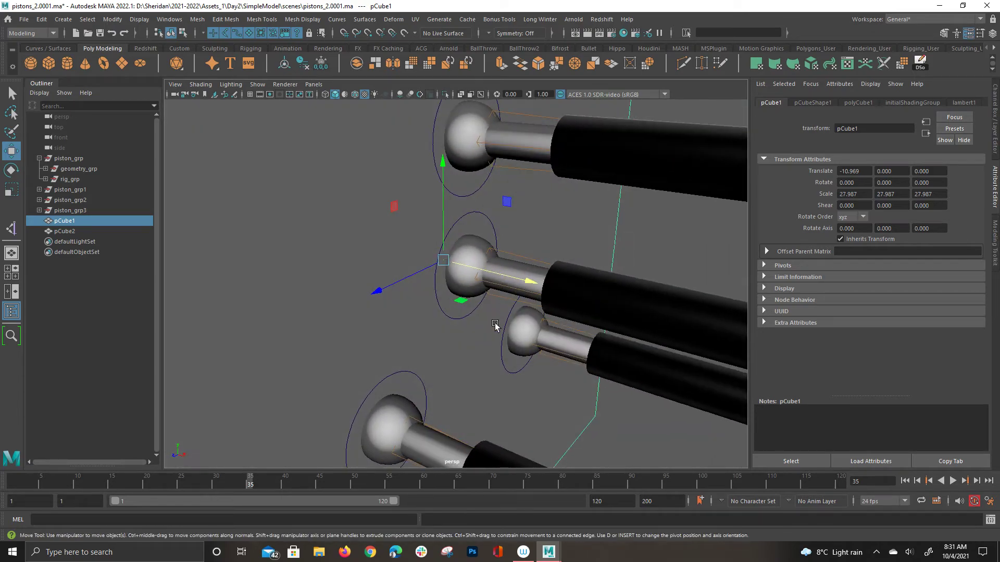
# Select the pistonEnd_ctl of all four pistons and parent them to the pCube1 plate.
pyautogui.click(428, 379)
pyautogui.keyDown('shift'); pyautogui.click(513, 370); pyautogui.keyUp('shift')
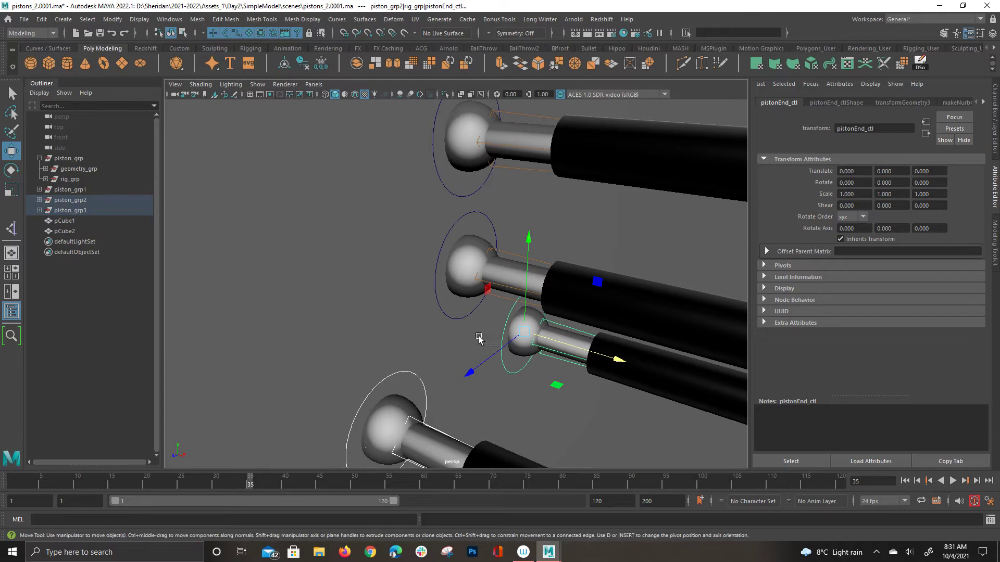
pyautogui.keyDown('shift'); pyautogui.click(451, 320); pyautogui.keyUp('shift')
pyautogui.scroll(-2, 447, 263)
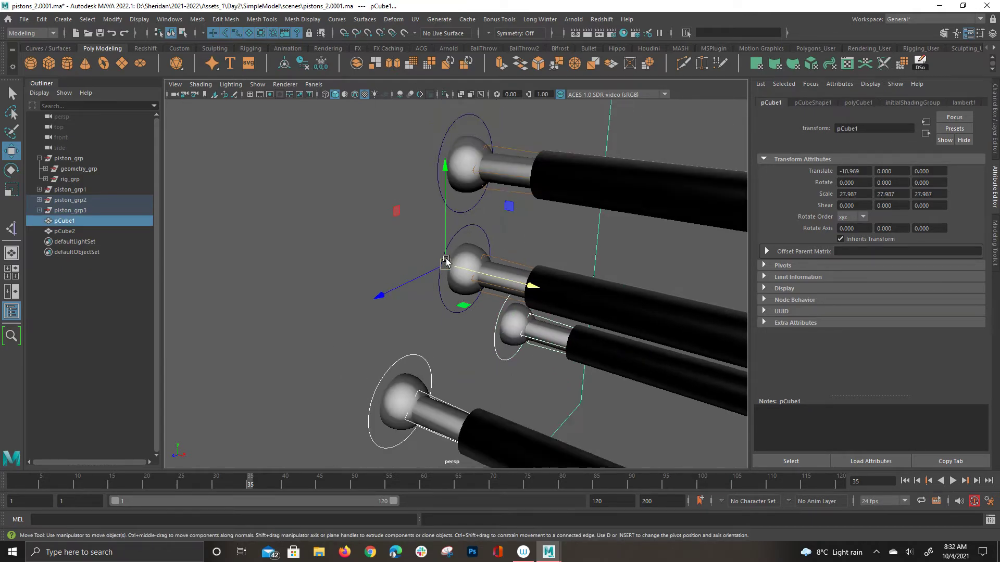
pyautogui.hotkey('ctrl', 'z')
pyautogui.keyDown('shift'); pyautogui.click(455, 255); pyautogui.keyUp('shift')
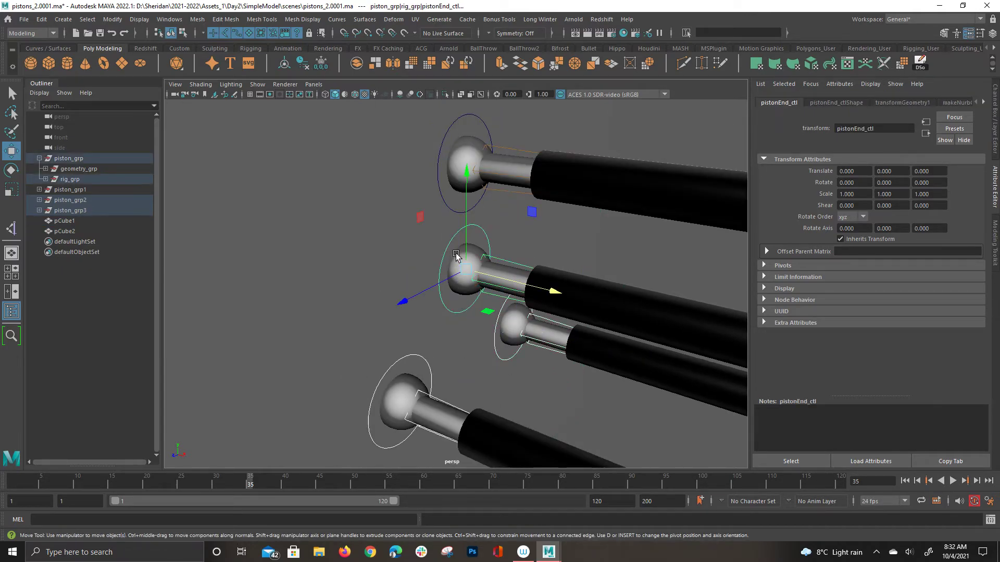
pyautogui.keyDown('shift'); pyautogui.click(453, 208); pyautogui.keyUp('shift')
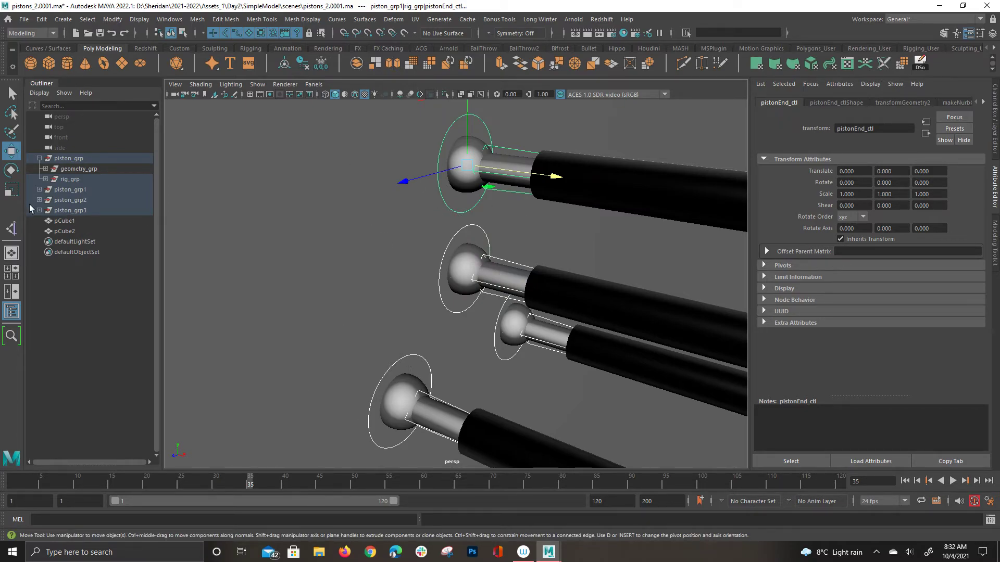
pyautogui.press('f')
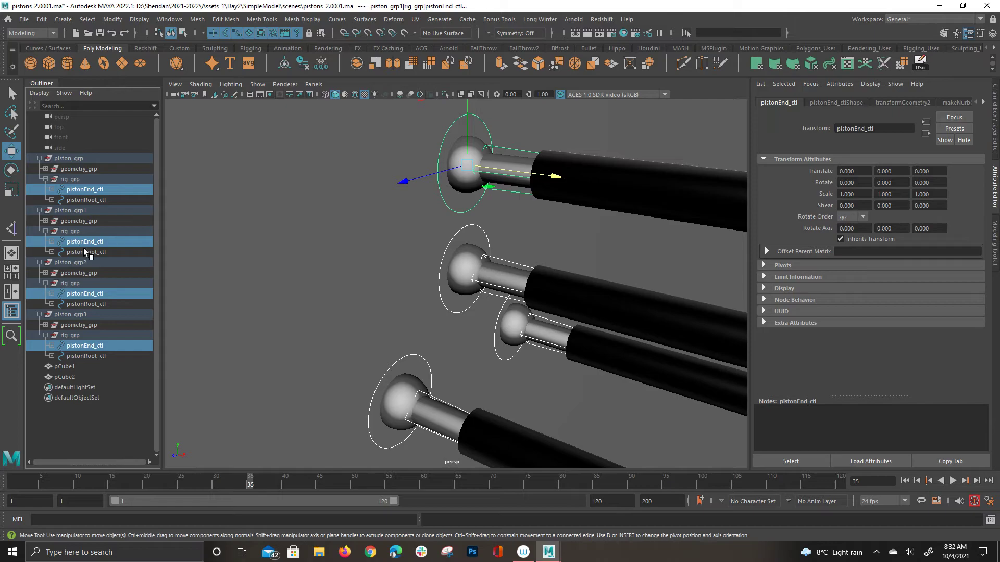
pyautogui.scroll(-6, 433, 216)
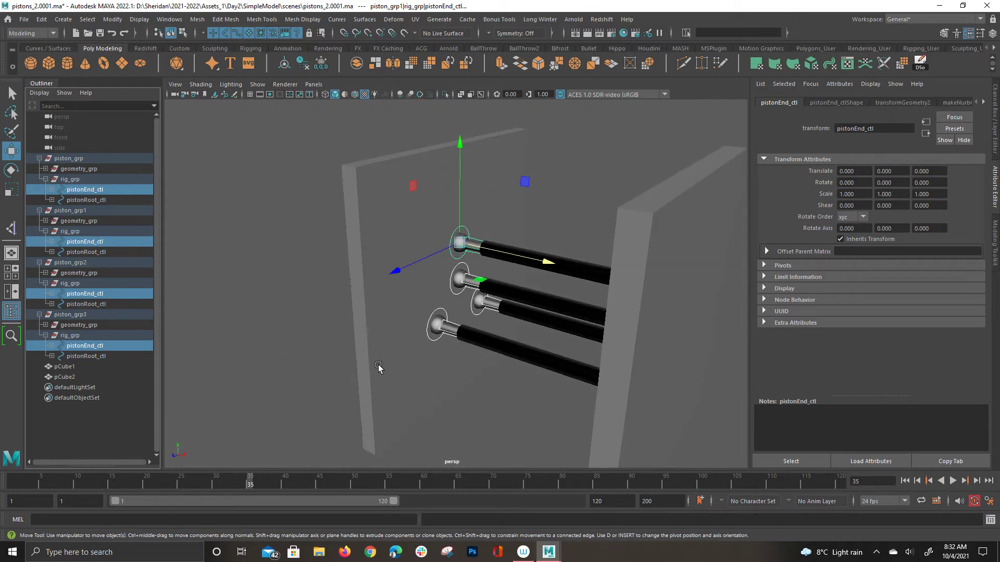
pyautogui.keyDown('shift'); pyautogui.click(373, 318); pyautogui.keyUp('shift')
pyautogui.press('p')
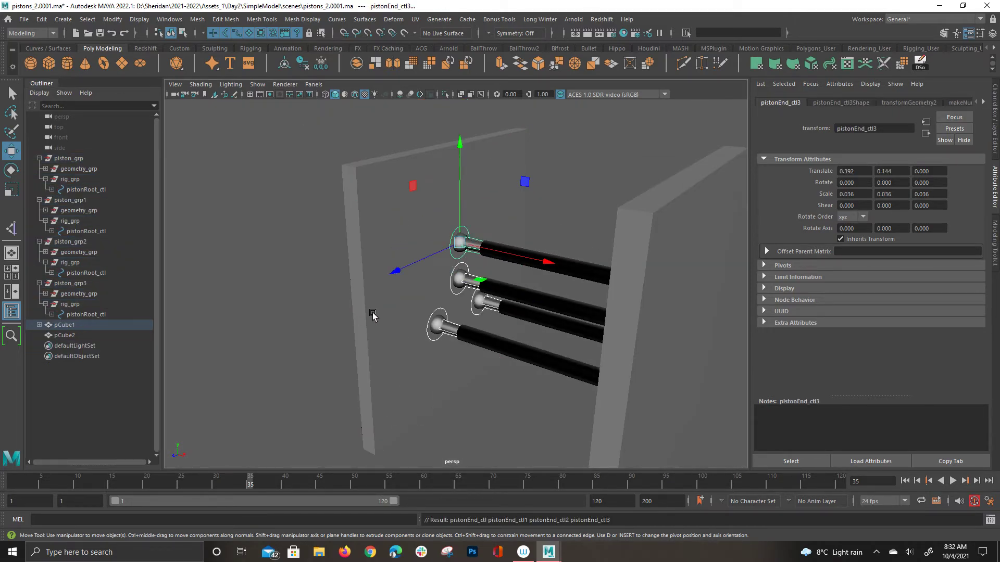
pyautogui.click(691, 114)
# Select the pistonRoot_ctl of all four pistons and parent them to the pCube2 plate.
pyautogui.keyDown('alt'); pyautogui.moveTo(520, 208); pyautogui.dragTo(389, 212); pyautogui.keyUp('alt')
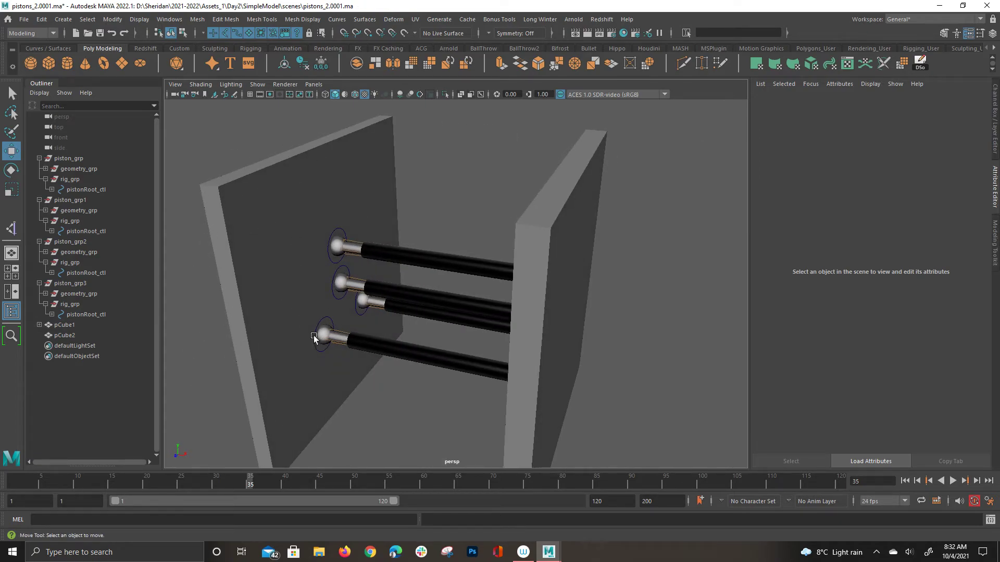
pyautogui.keyDown('alt'); pyautogui.moveTo(330, 345); pyautogui.dragTo(504, 340); pyautogui.keyUp('alt')
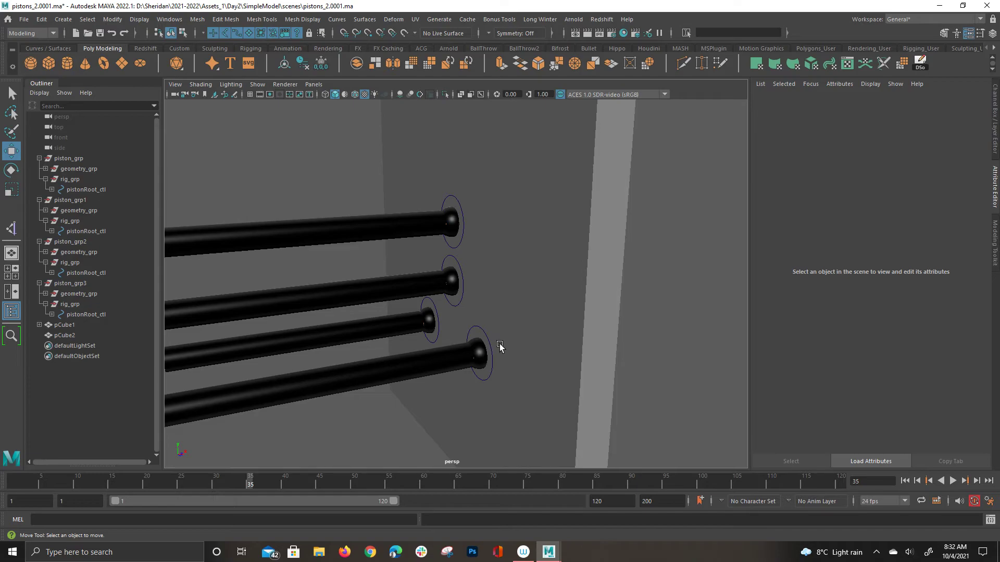
pyautogui.click(498, 347)
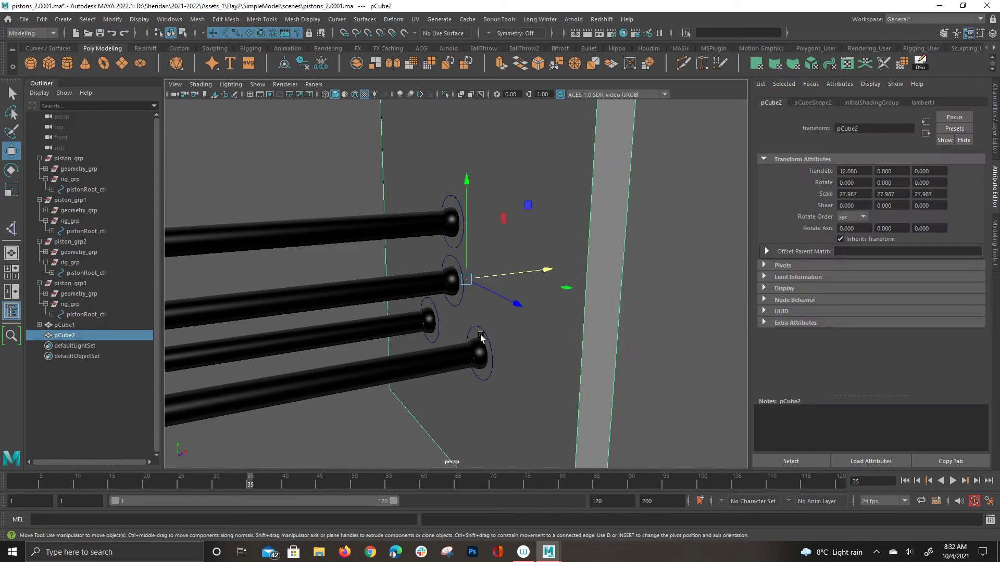
pyautogui.keyDown('shift'); pyautogui.click(437, 327); pyautogui.keyUp('shift')
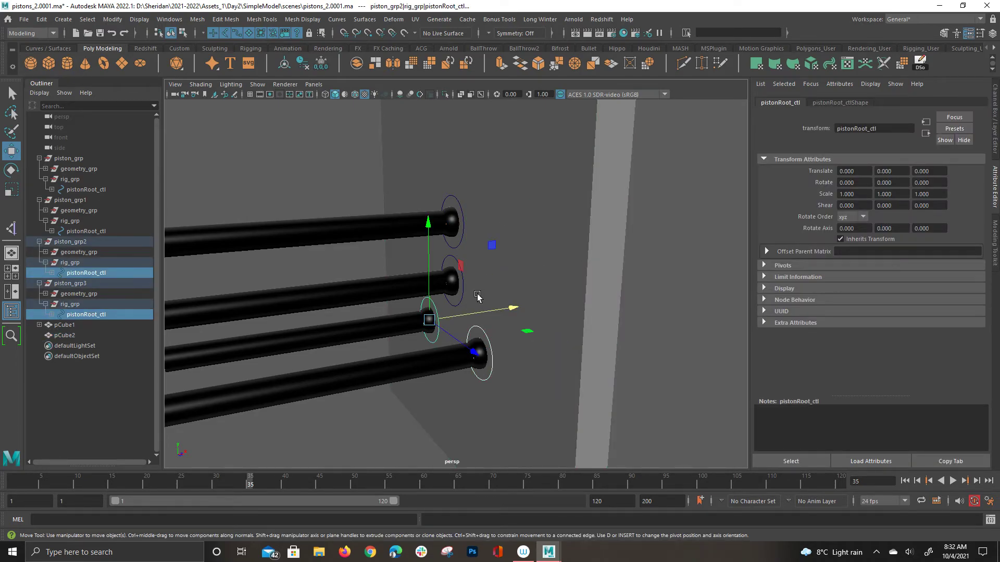
pyautogui.keyDown('shift'); pyautogui.click(463, 262); pyautogui.keyUp('shift')
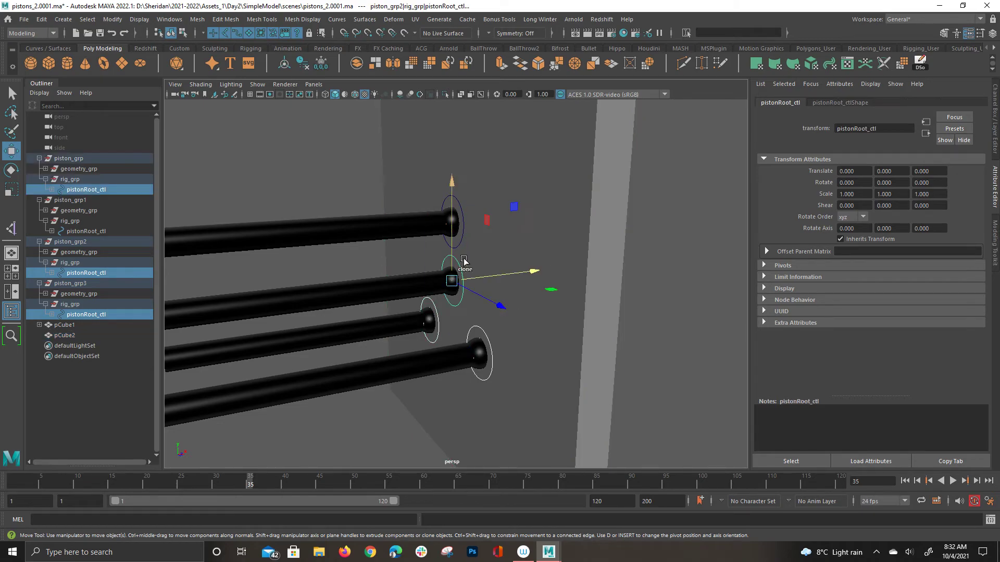
pyautogui.keyDown('shift'); pyautogui.click(472, 248); pyautogui.keyUp('shift')
pyautogui.keyDown('shift'); pyautogui.click(571, 267); pyautogui.keyUp('shift')
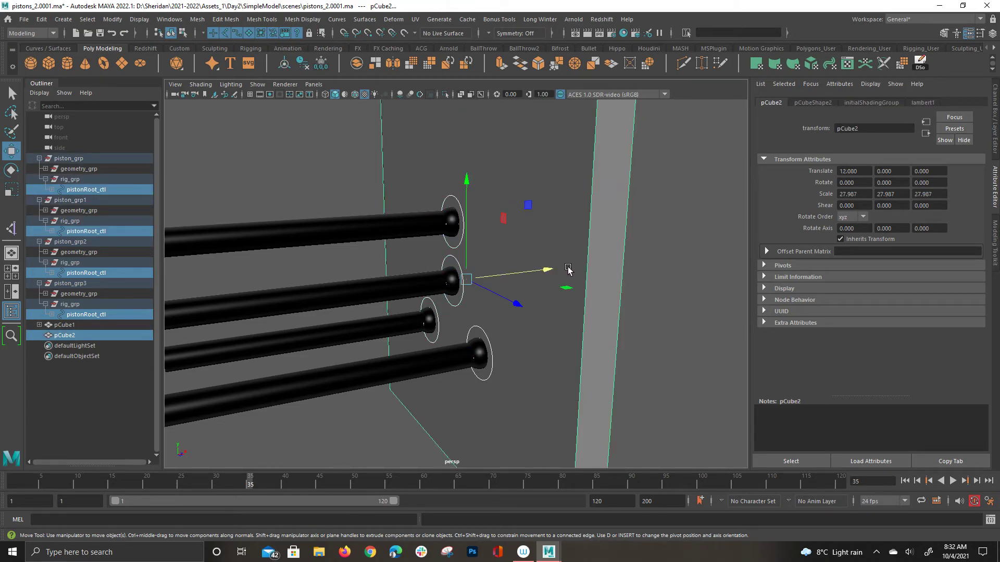
pyautogui.press('p')
pyautogui.click(692, 281)
# Test the rig by moving pCube1 out to about -19.34 in X and rotating it, and undo both changes.
pyautogui.keyDown('alt'); pyautogui.moveTo(692, 281); pyautogui.dragTo(569, 284); pyautogui.keyUp('alt')
pyautogui.keyDown('alt'); pyautogui.moveTo(569, 283); pyautogui.dragTo(458, 286, button='right'); pyautogui.keyUp('alt')
pyautogui.keyDown('alt'); pyautogui.moveTo(271, 287); pyautogui.dragTo(395, 257, button='middle'); pyautogui.keyUp('alt')
pyautogui.keyDown('alt'); pyautogui.moveTo(395, 257); pyautogui.dragTo(486, 312, button='right'); pyautogui.keyUp('alt')
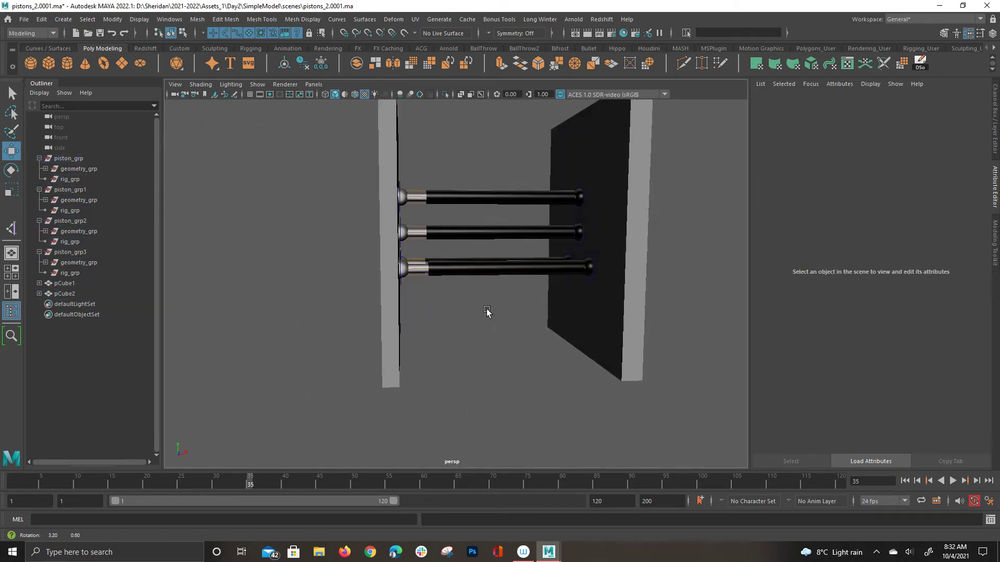
pyautogui.keyDown('alt'); pyautogui.moveTo(486, 311); pyautogui.dragTo(471, 325); pyautogui.keyUp('alt')
pyautogui.click(389, 354)
pyautogui.moveTo(498, 225); pyautogui.dragTo(427, 240)
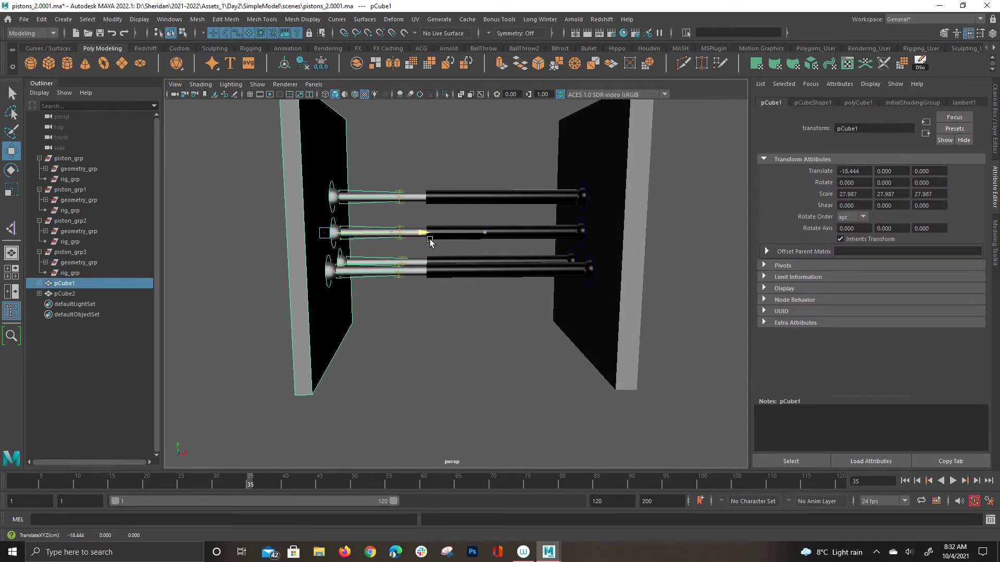
pyautogui.press('e')
pyautogui.keyDown('alt'); pyautogui.moveTo(462, 334); pyautogui.dragTo(488, 260); pyautogui.keyUp('alt')
pyautogui.keyDown('alt'); pyautogui.moveTo(556, 208); pyautogui.dragTo(565, 208); pyautogui.keyUp('alt')
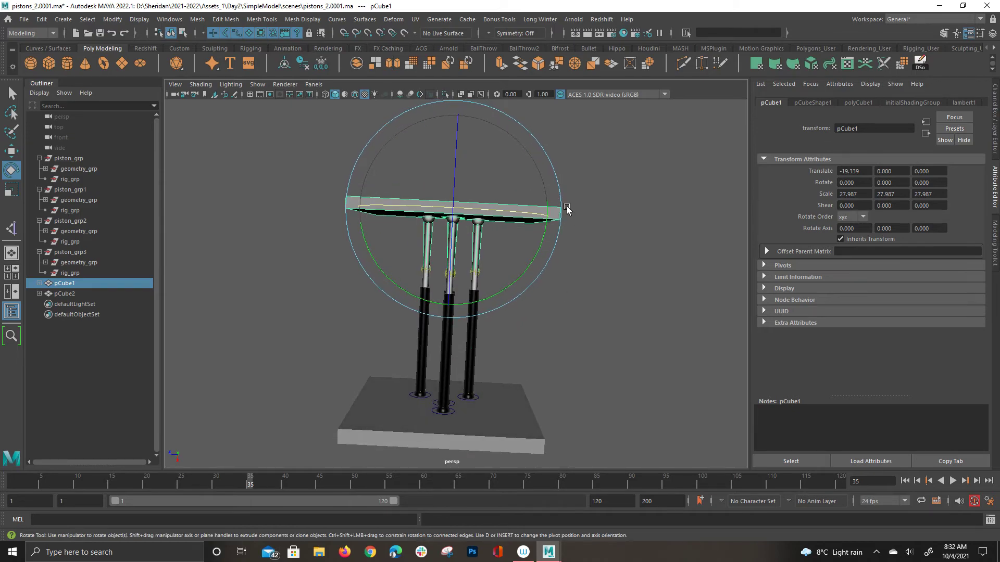
pyautogui.moveTo(555, 273); pyautogui.dragTo(522, 266)
pyautogui.hotkey('ctrl', 'z')
pyautogui.hotkey('ctrl', 'z')
# Move the two outer End controls apart along Z on pCube1, one to about 0.393 in Z and the other the opposite way.
pyautogui.keyDown('alt'); pyautogui.moveTo(620, 307); pyautogui.dragTo(670, 333); pyautogui.keyUp('alt')
pyautogui.scroll(5, 670, 332)
pyautogui.press('q')
pyautogui.click(514, 255)
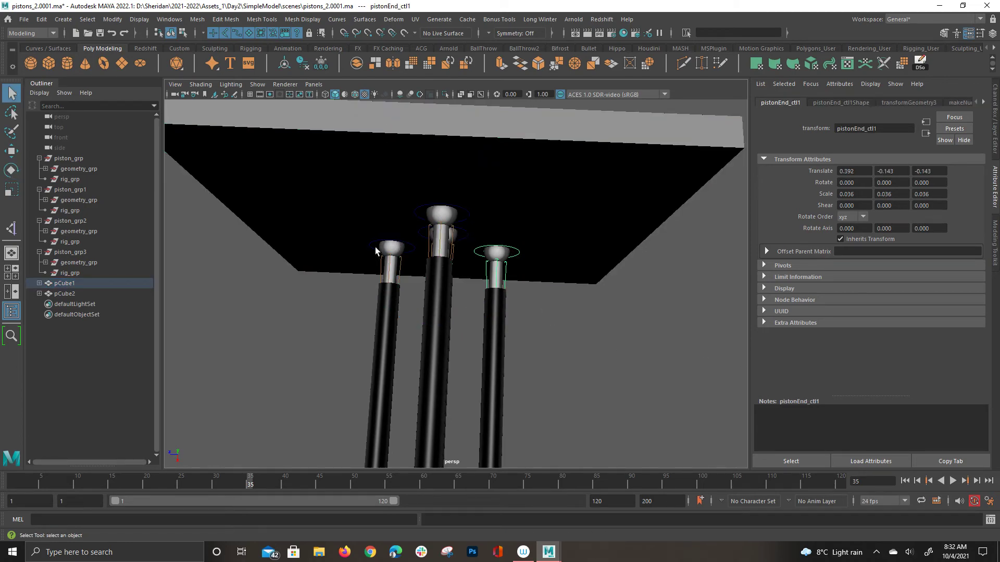
pyautogui.click(375, 248)
pyautogui.press('w')
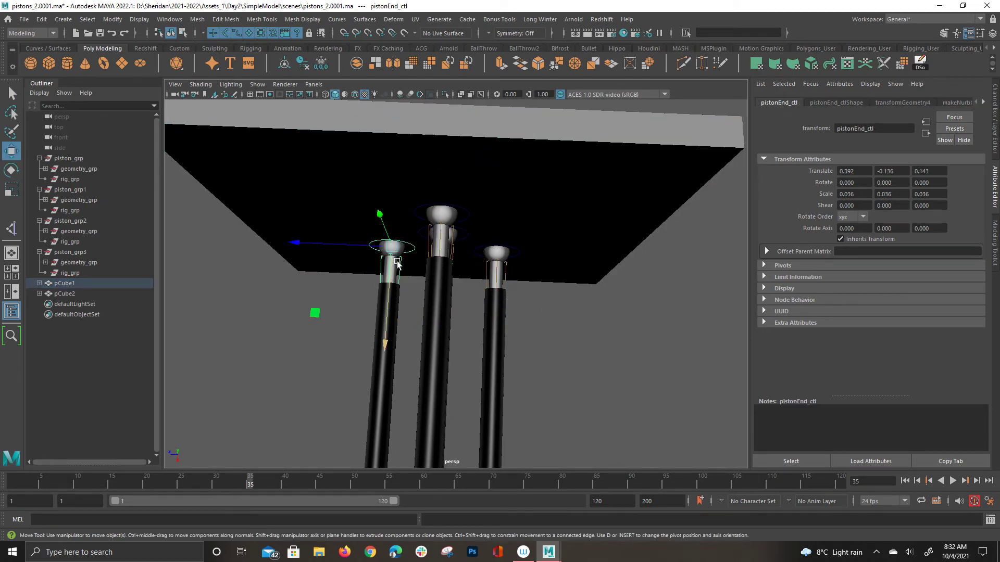
pyautogui.moveTo(377, 249); pyautogui.dragTo(286, 246)
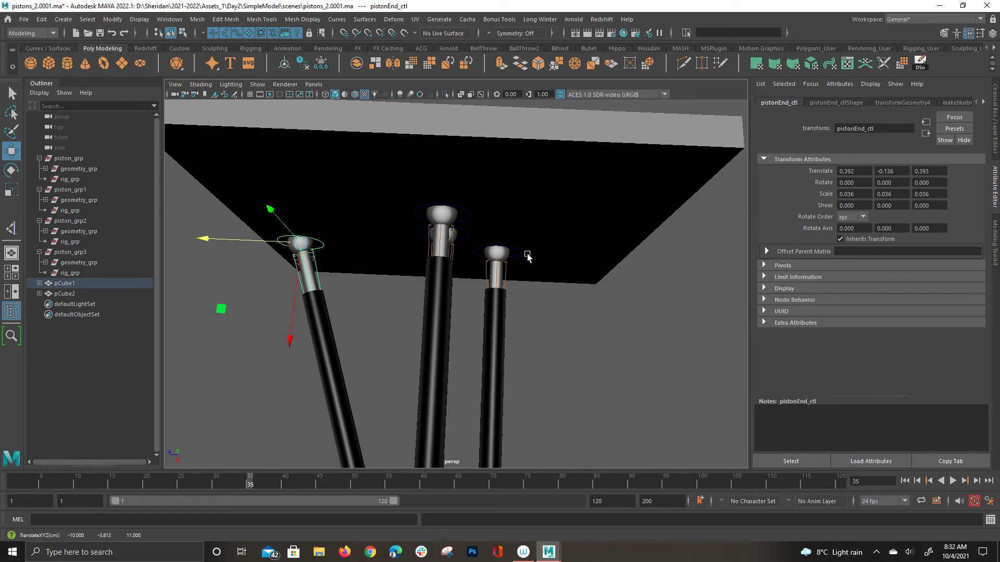
pyautogui.click(516, 254)
pyautogui.moveTo(497, 253); pyautogui.dragTo(599, 264)
# Spread the End controls farther apart vertically on the pCube1 plate, raising the uppermost one.
pyautogui.keyDown('alt'); pyautogui.moveTo(454, 304); pyautogui.dragTo(398, 304); pyautogui.keyUp('alt')
pyautogui.keyDown('shift'); pyautogui.click(394, 302); pyautogui.keyUp('shift')
pyautogui.press('x')
pyautogui.moveTo(385, 229); pyautogui.dragTo(386, 414)
pyautogui.click(432, 197)
pyautogui.moveTo(429, 207); pyautogui.dragTo(426, 122)
# Try rotating pCube1 by about -3.83 degrees around Z, and undo the rotation.
pyautogui.click(569, 263)
pyautogui.keyDown('alt'); pyautogui.moveTo(569, 263); pyautogui.dragTo(633, 260); pyautogui.keyUp('alt')
pyautogui.click(380, 370)
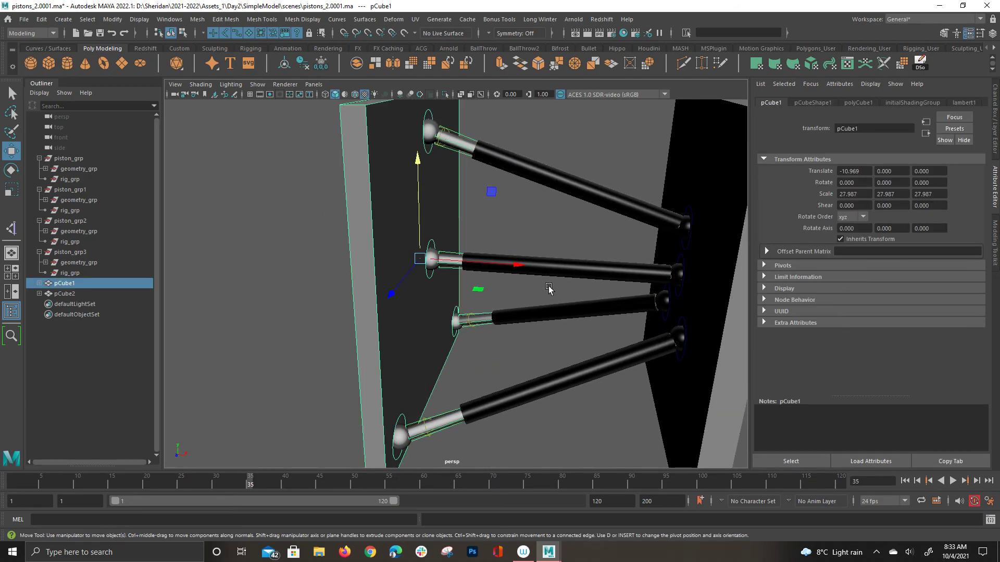
pyautogui.keyDown('alt'); pyautogui.moveTo(549, 286); pyautogui.dragTo(455, 245); pyautogui.keyUp('alt')
pyautogui.press('e')
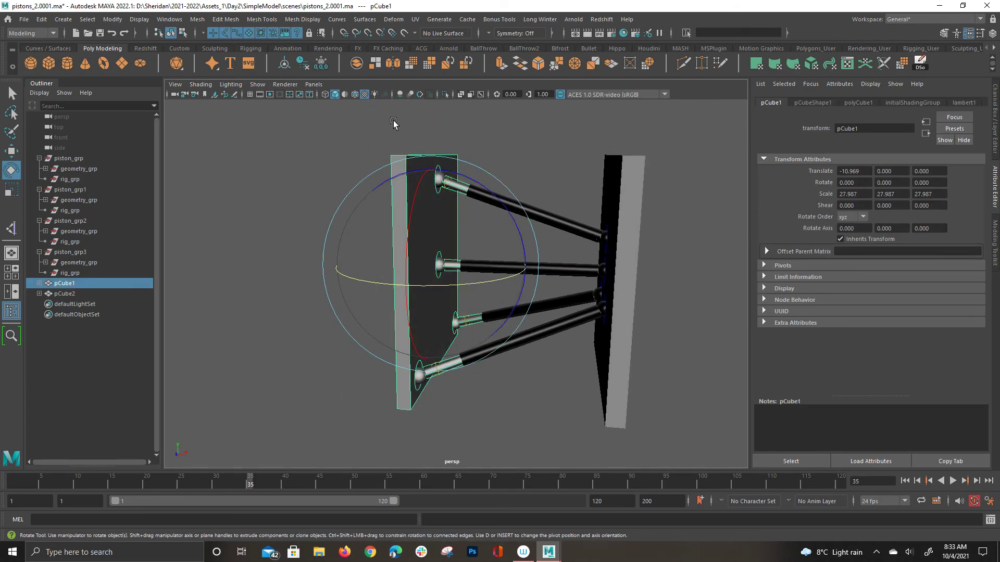
pyautogui.moveTo(510, 221)
pyautogui.mouseDown()
pyautogui.moveTo(513, 241)
pyautogui.moveTo(513, 232)
pyautogui.mouseUp()
pyautogui.hotkey('ctrl', 'z')
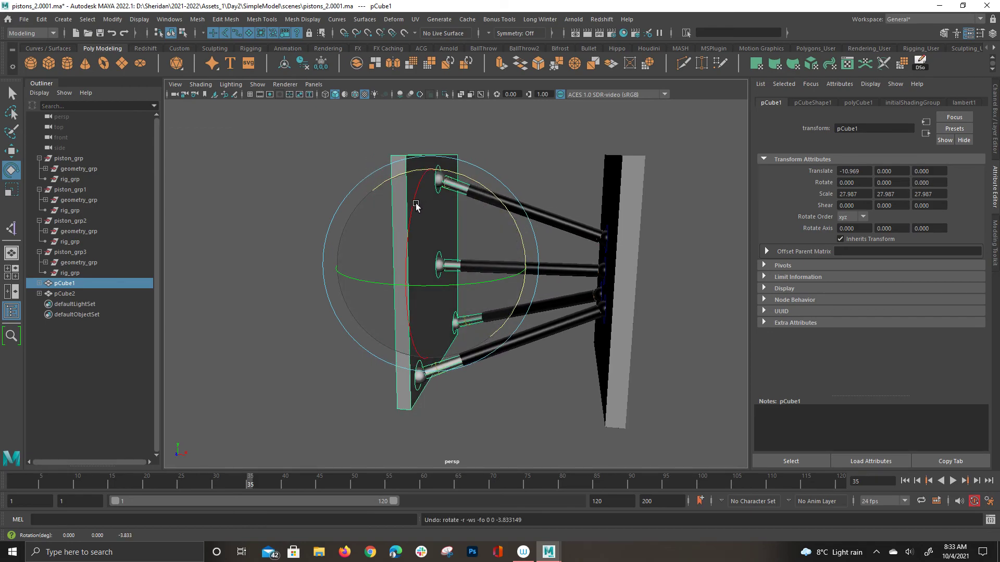
# Pull pCube1 away from pCube2 and tilt it to pose the four attached pistons.
pyautogui.moveTo(416, 207); pyautogui.dragTo(436, 254)
pyautogui.press('w')
pyautogui.moveTo(519, 245); pyautogui.dragTo(464, 263)
pyautogui.press('e')
pyautogui.moveTo(382, 373); pyautogui.dragTo(283, 424)
pyautogui.click(476, 391)
pyautogui.keyDown('alt'); pyautogui.moveTo(475, 390); pyautogui.dragTo(508, 354); pyautogui.keyUp('alt')
pyautogui.keyDown('alt'); pyautogui.moveTo(508, 354); pyautogui.dragTo(317, 344, button='right'); pyautogui.keyUp('alt')
pyautogui.keyDown('alt'); pyautogui.moveTo(317, 344); pyautogui.dragTo(299, 431); pyautogui.keyUp('alt')
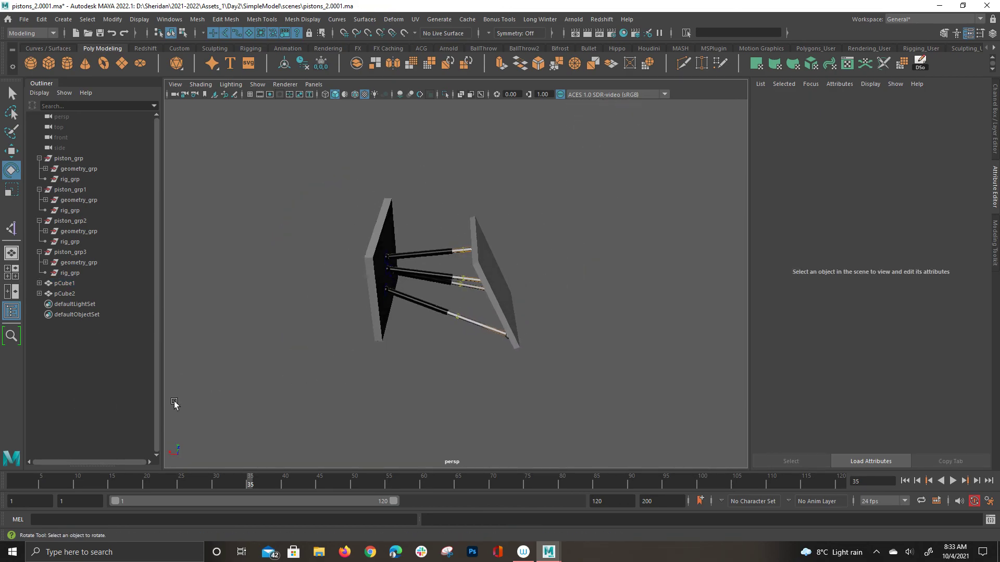